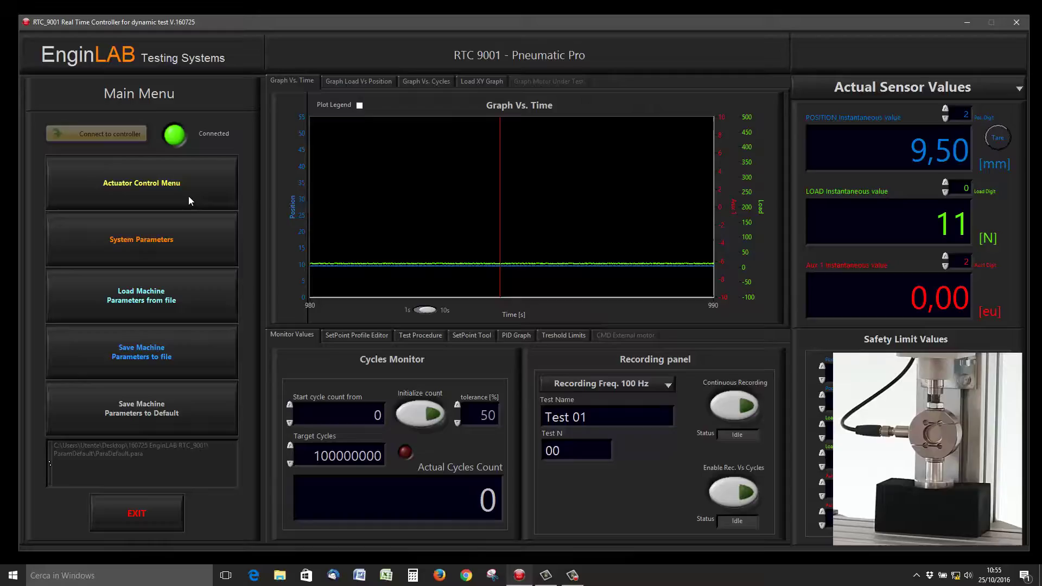
# Open the Actuator Control Menu from the Main Menu panel
pyautogui.click(187, 196)
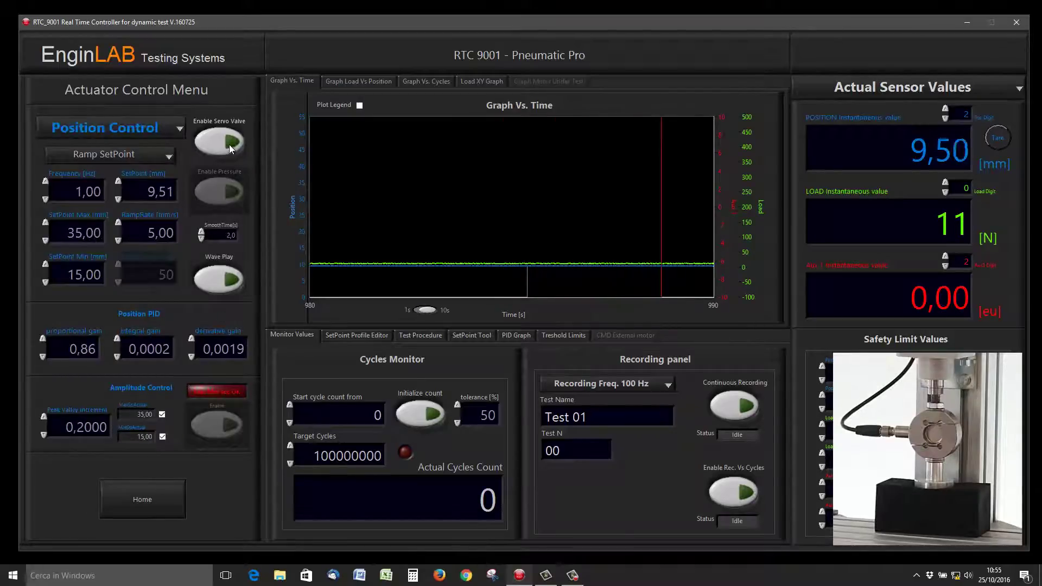
# Keep Position Control with a Ramp SetPoint waveform and switch pressure on to the servo valve
pyautogui.click(164, 135)
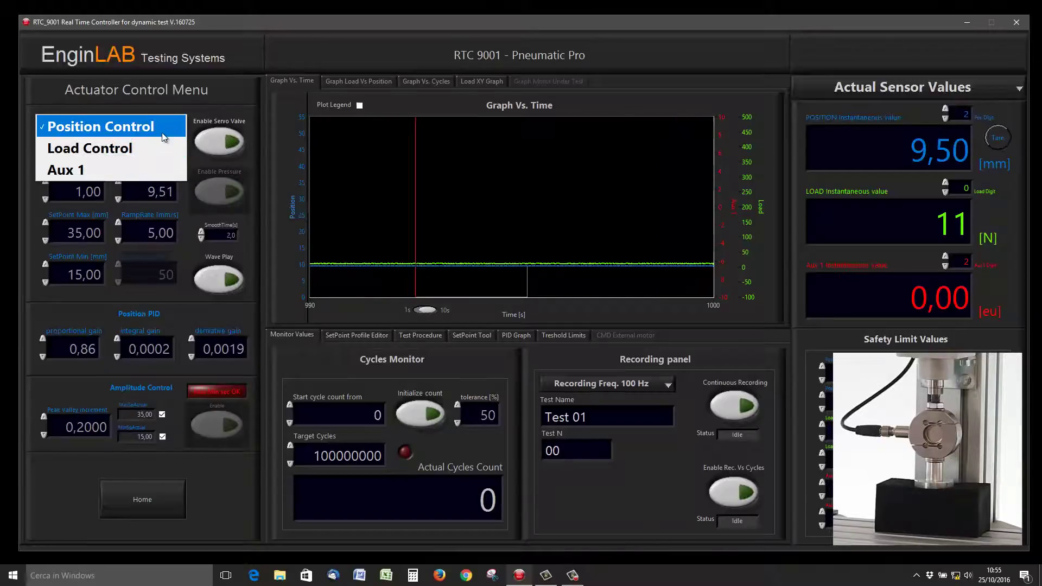
pyautogui.click(162, 132)
pyautogui.click(160, 158)
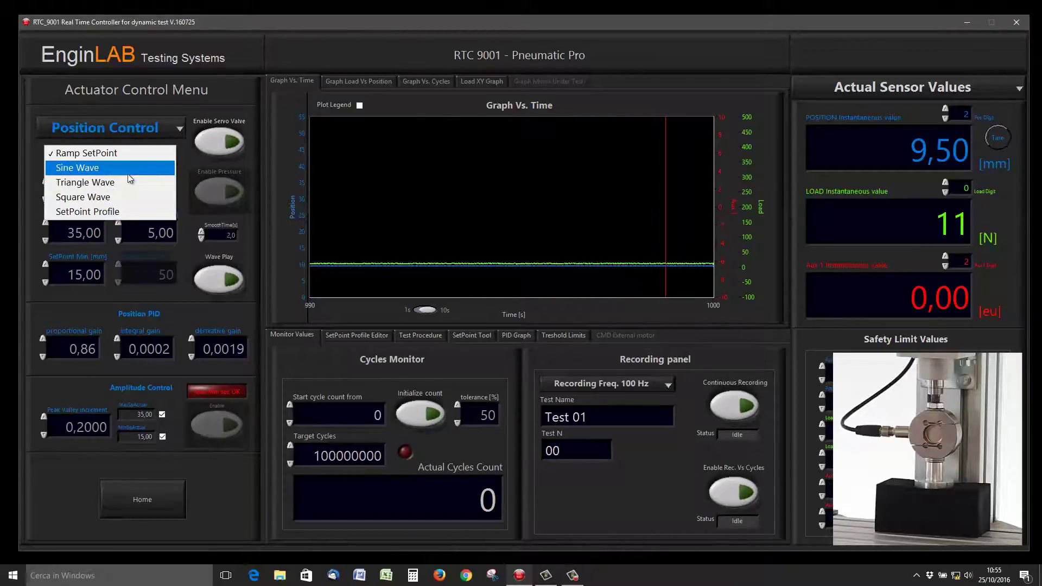
pyautogui.click(133, 155)
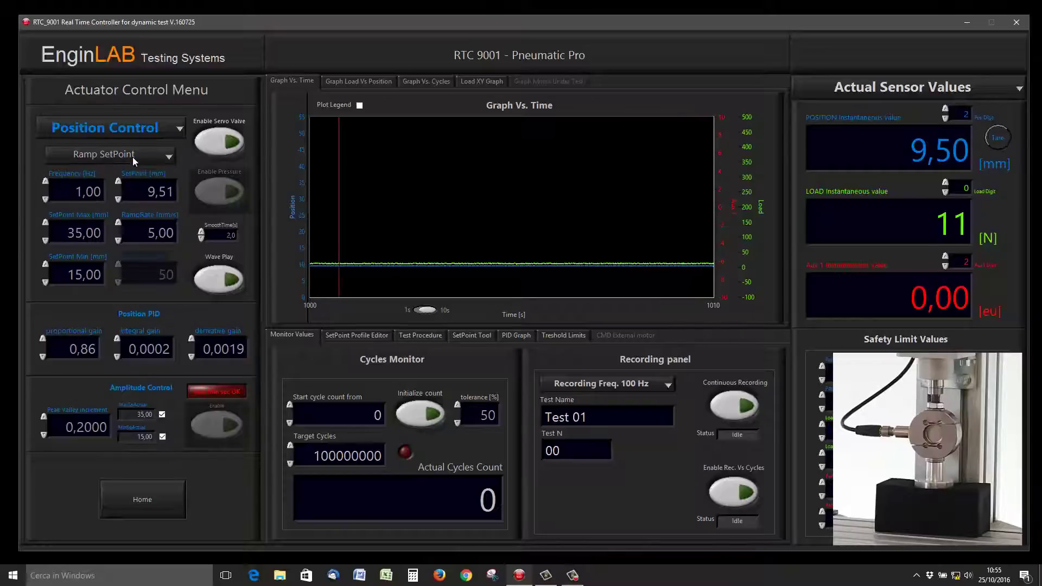
pyautogui.click(224, 148)
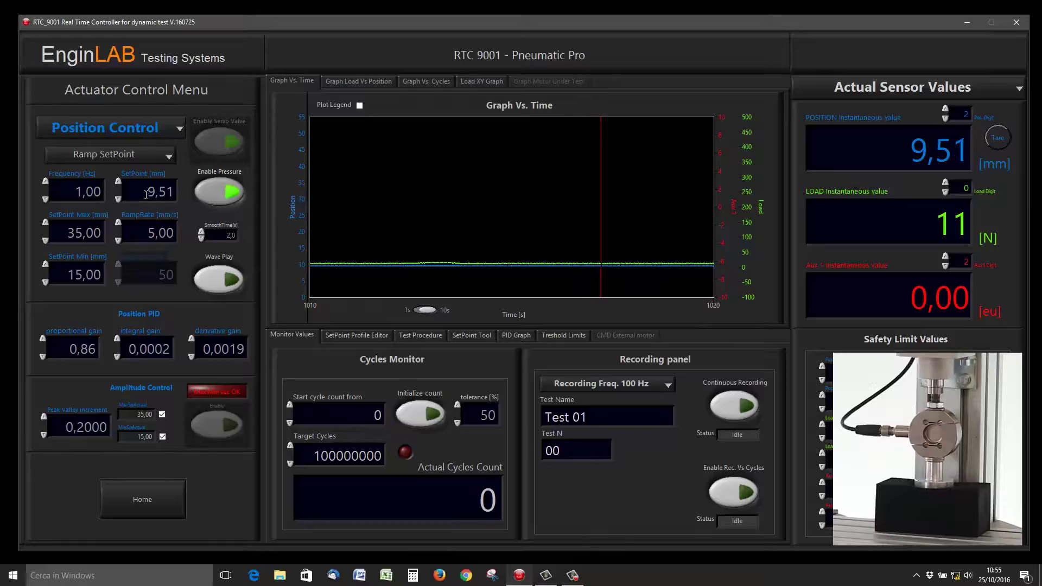
# Ramp the position setpoint to 201 mm, then back to 5 mm
pyautogui.moveTo(145, 191); pyautogui.dragTo(168, 202)
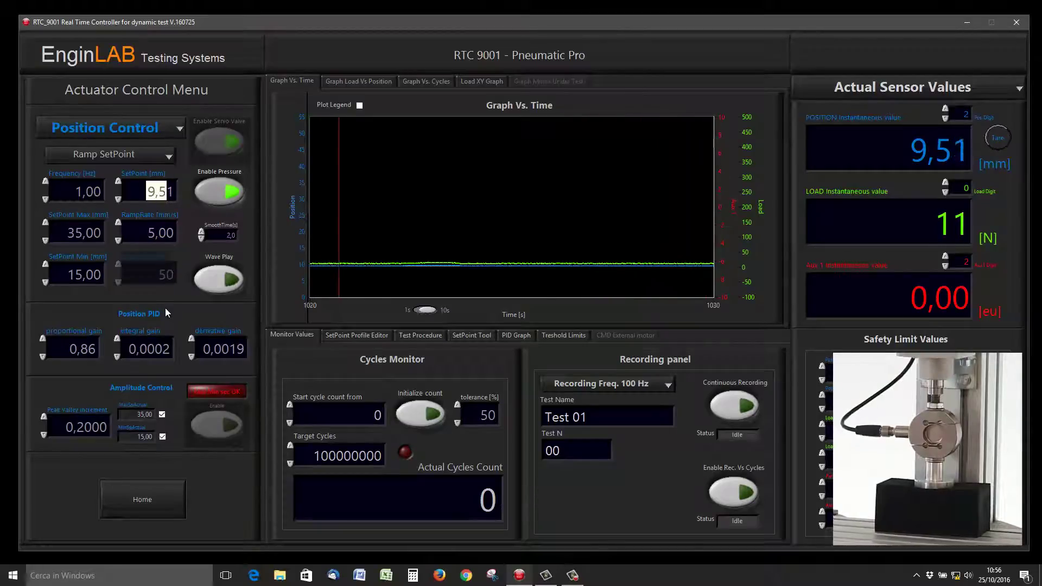
pyautogui.write('201')
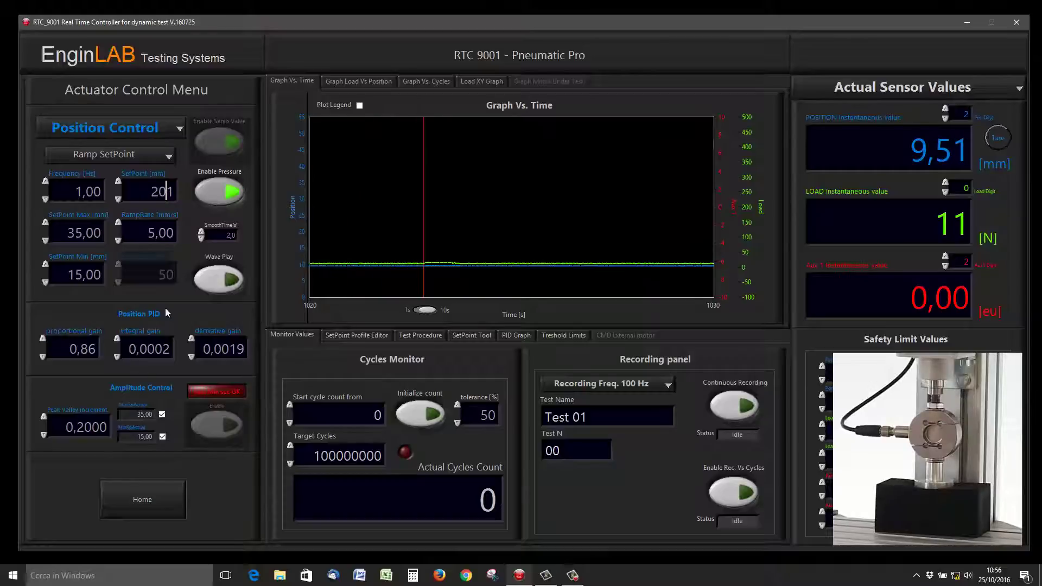
pyautogui.press('Return')
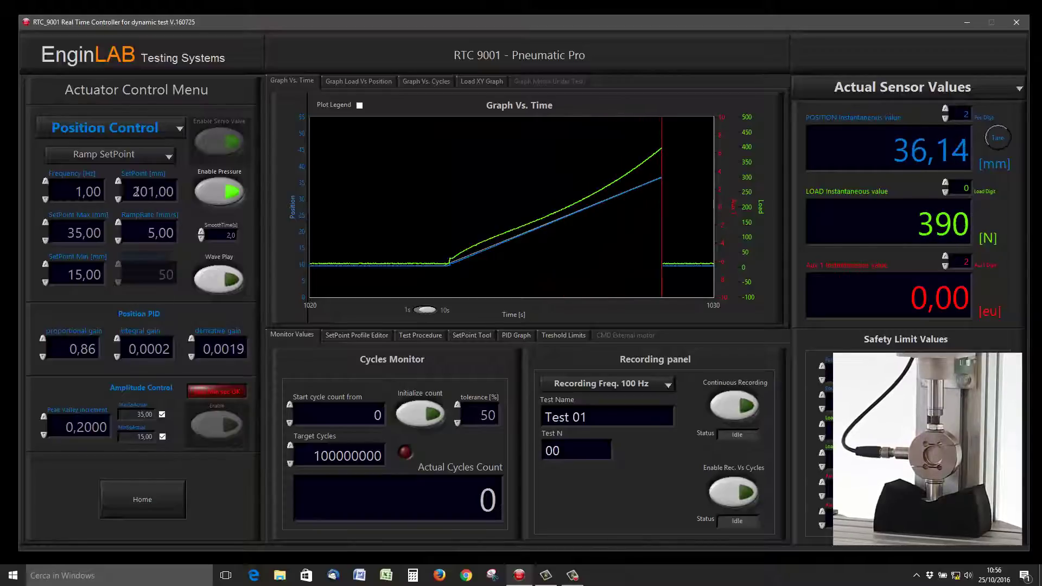
pyautogui.click(163, 192)
pyautogui.write('5')
pyautogui.press('Return')
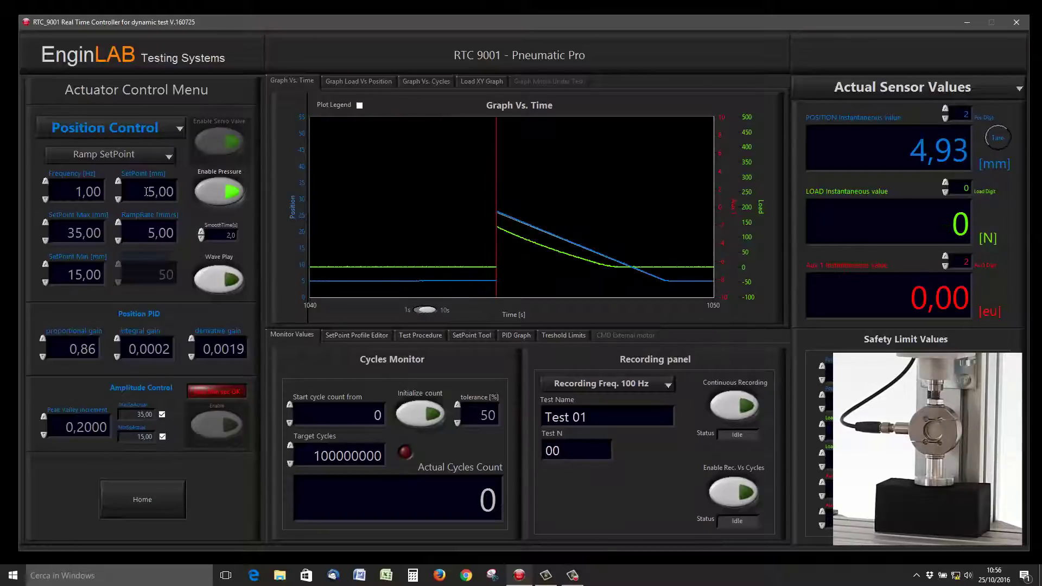
# Raise the position setpoint to 15 mm, then to 25 mm
pyautogui.doubleClick(176, 194)
pyautogui.write('15')
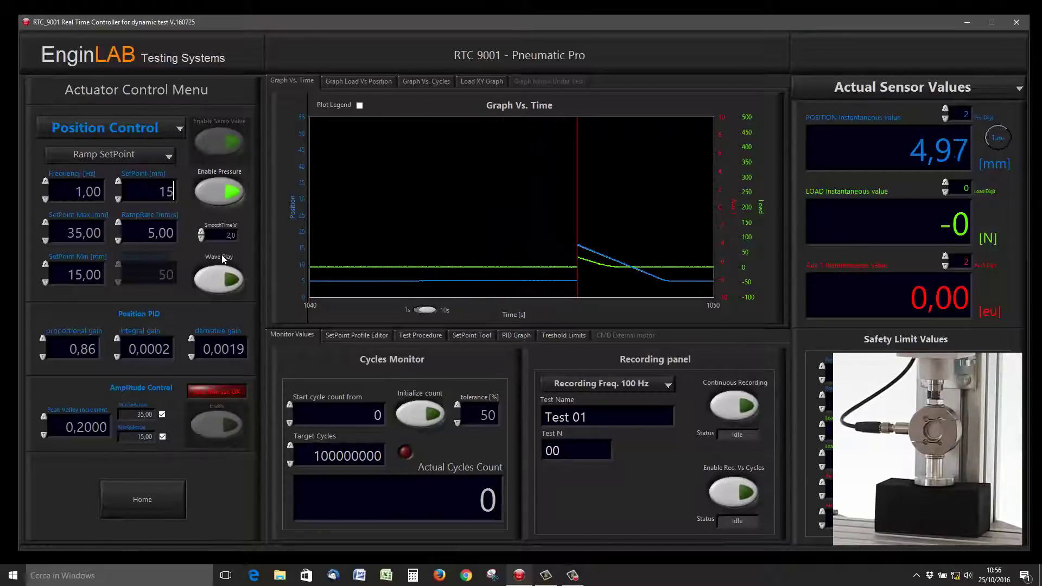
pyautogui.press('Return')
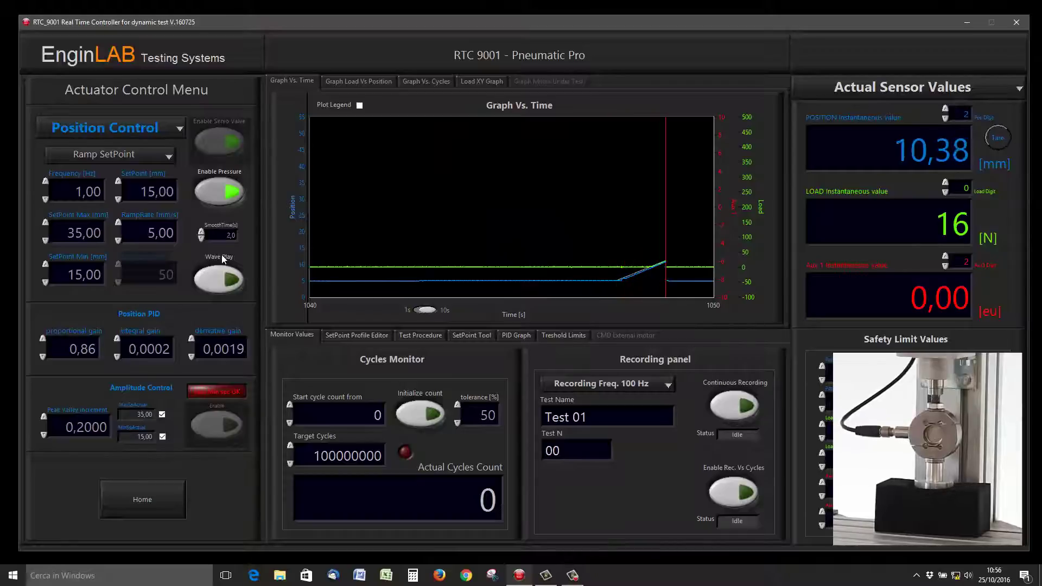
pyautogui.click(141, 192)
pyautogui.moveTo(154, 194); pyautogui.dragTo(181, 196)
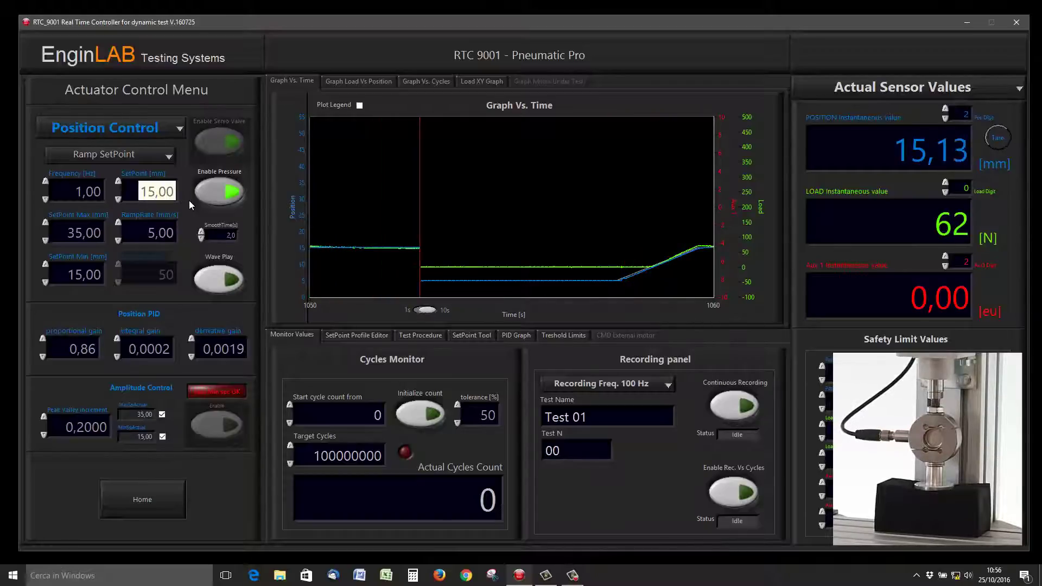
pyautogui.write('25')
pyautogui.press('Return')
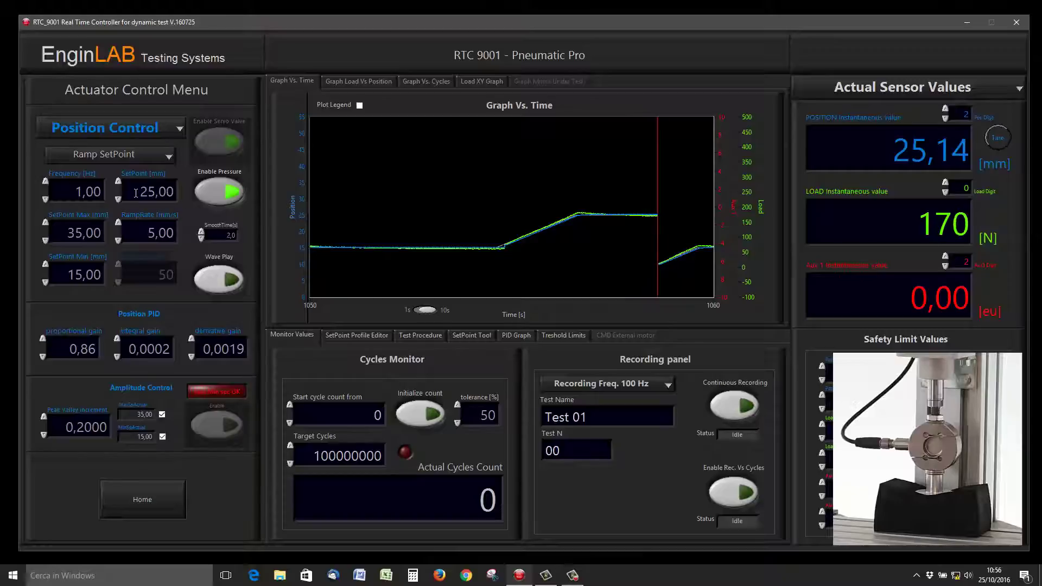
# Return the setpoint to 5 mm and show the Load vs Position graph
pyautogui.moveTo(136, 192); pyautogui.dragTo(188, 191)
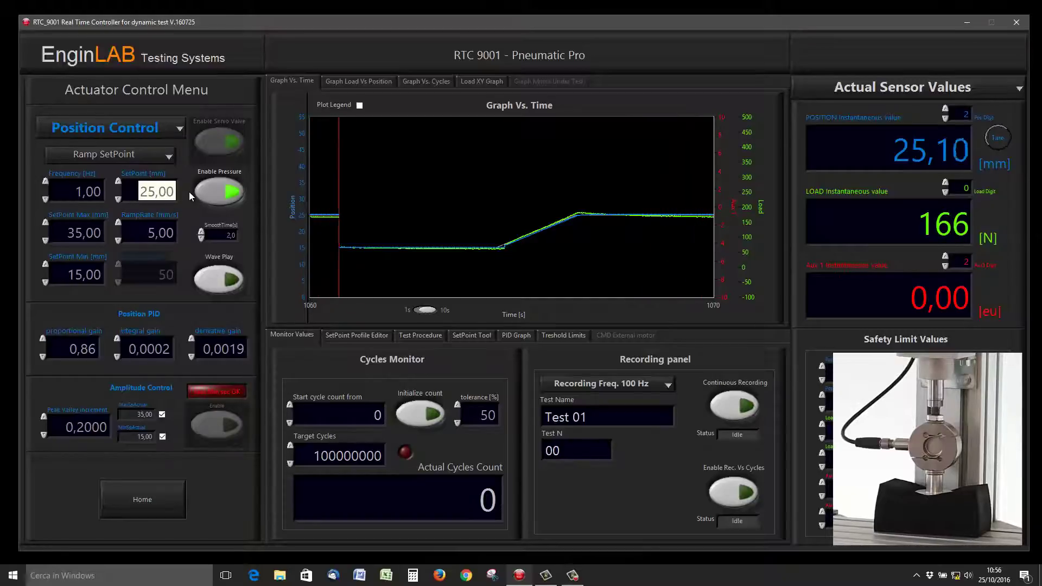
pyautogui.write('5')
pyautogui.press('Return')
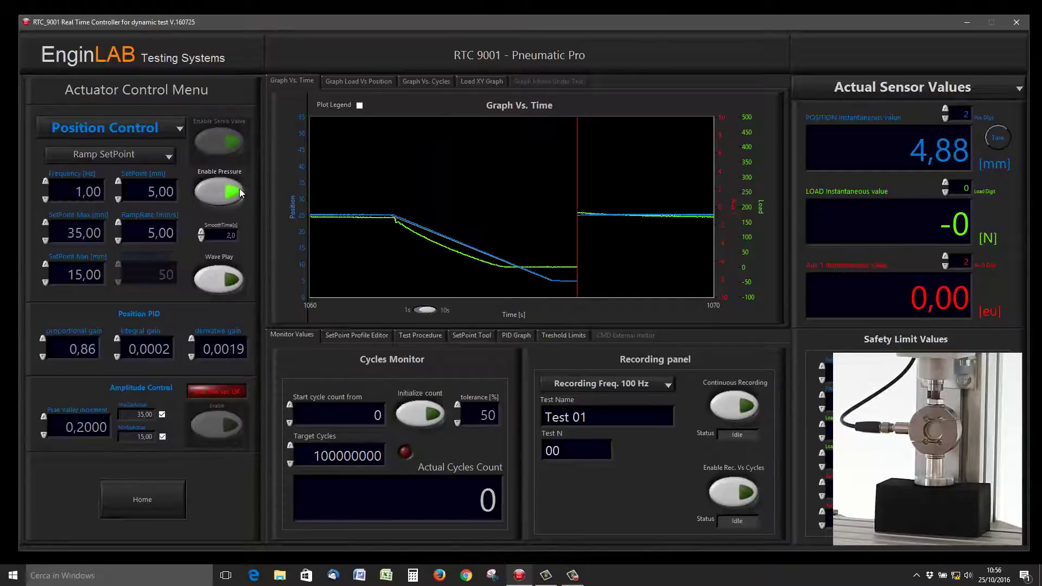
pyautogui.click(380, 81)
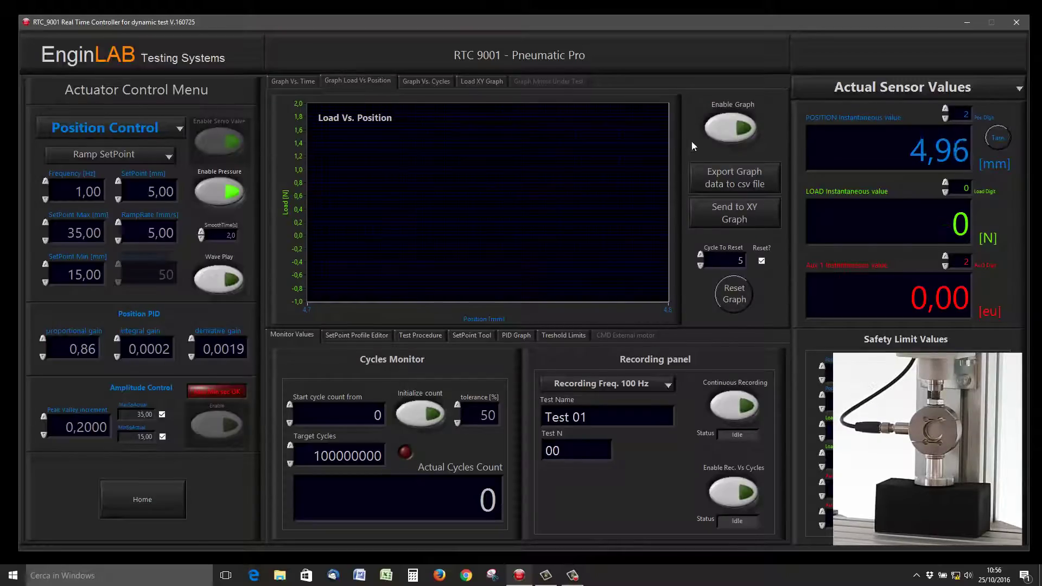
# Enable graph plotting and push the position setpoint to 35 mm, then 45 mm
pyautogui.click(731, 132)
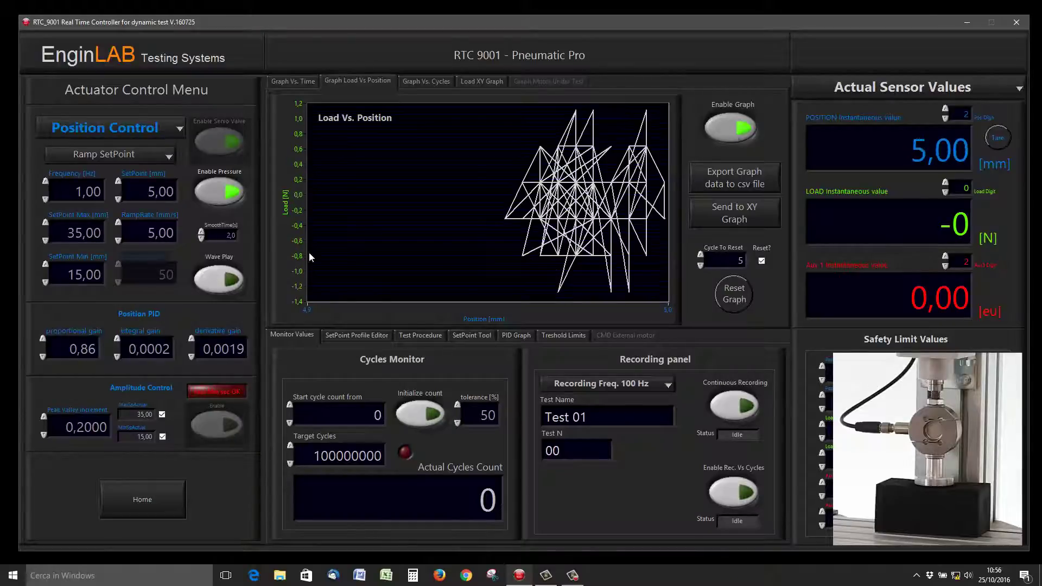
pyautogui.moveTo(140, 193); pyautogui.dragTo(175, 191)
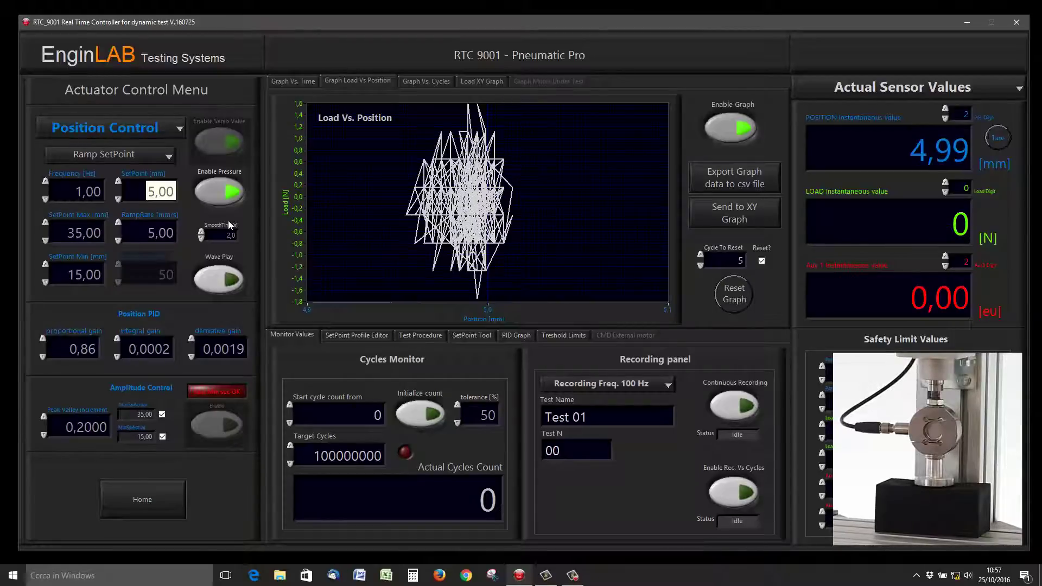
pyautogui.write('35')
pyautogui.press('Return')
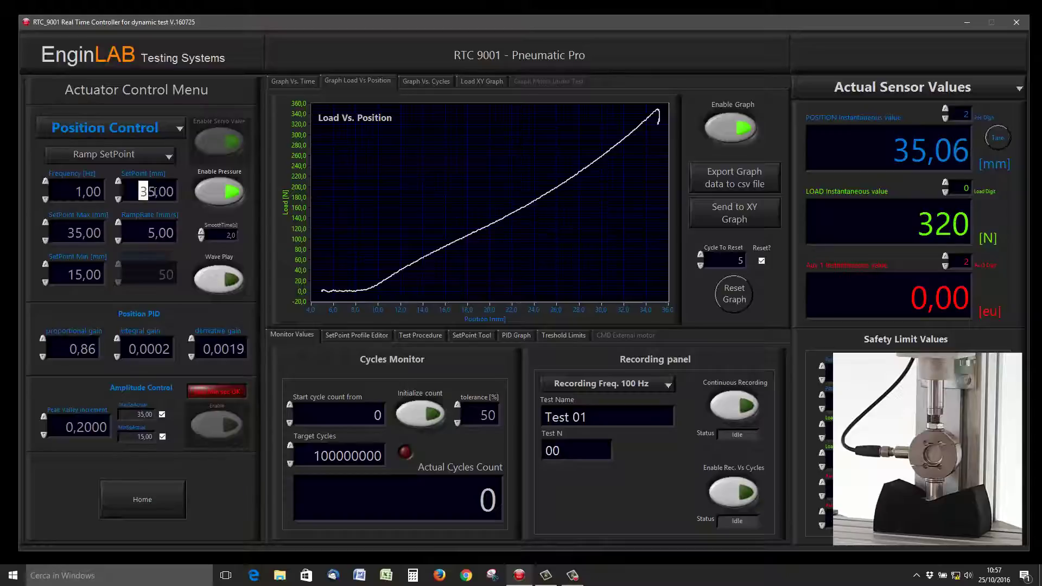
pyautogui.write('40')
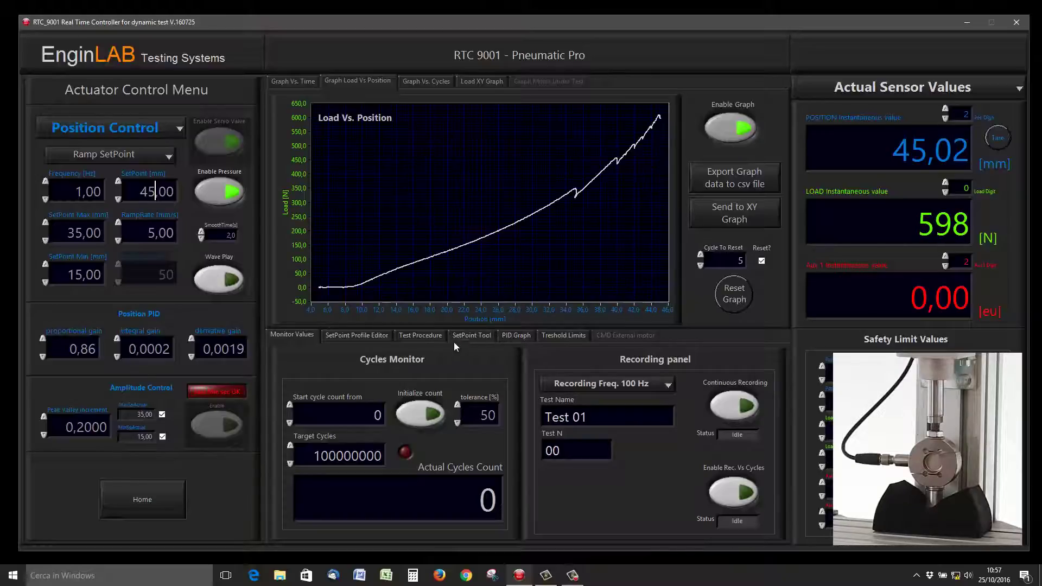
# Set the SetPoint Tool position step to 40 and step the setpoint down to 5 mm
pyautogui.click(470, 336)
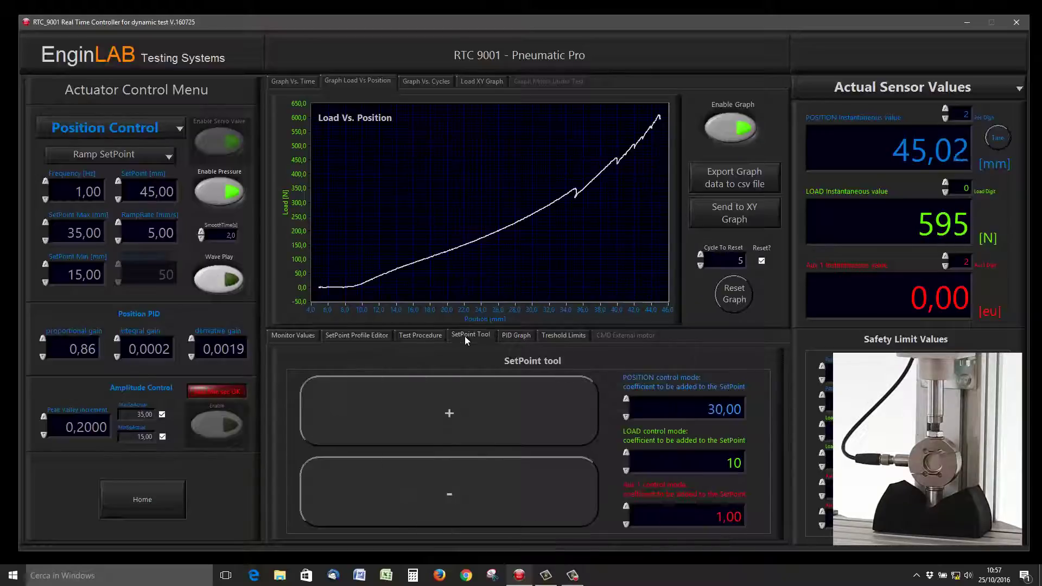
pyautogui.doubleClick(715, 409)
pyautogui.write('40')
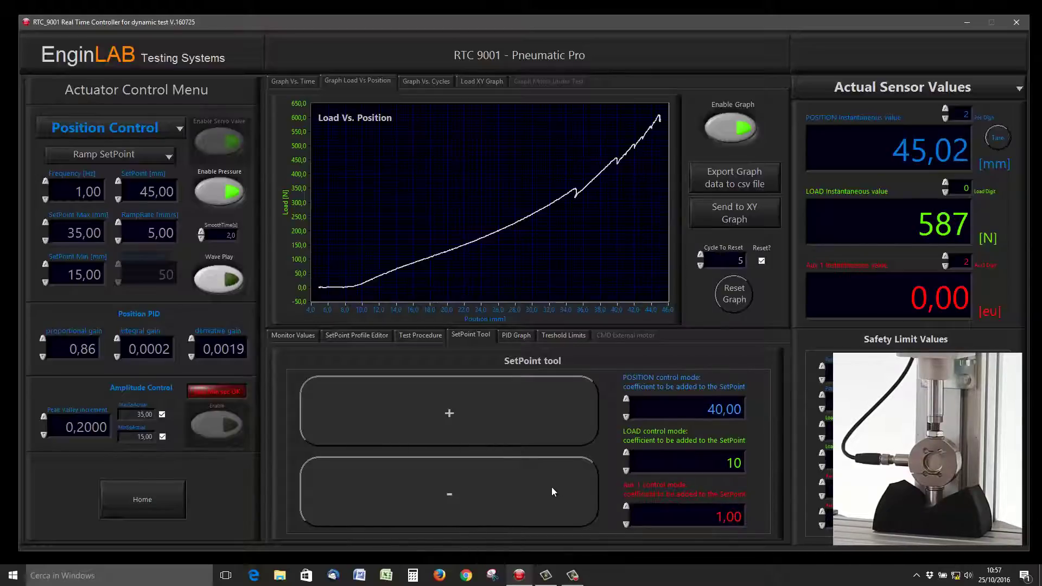
pyautogui.click(551, 487)
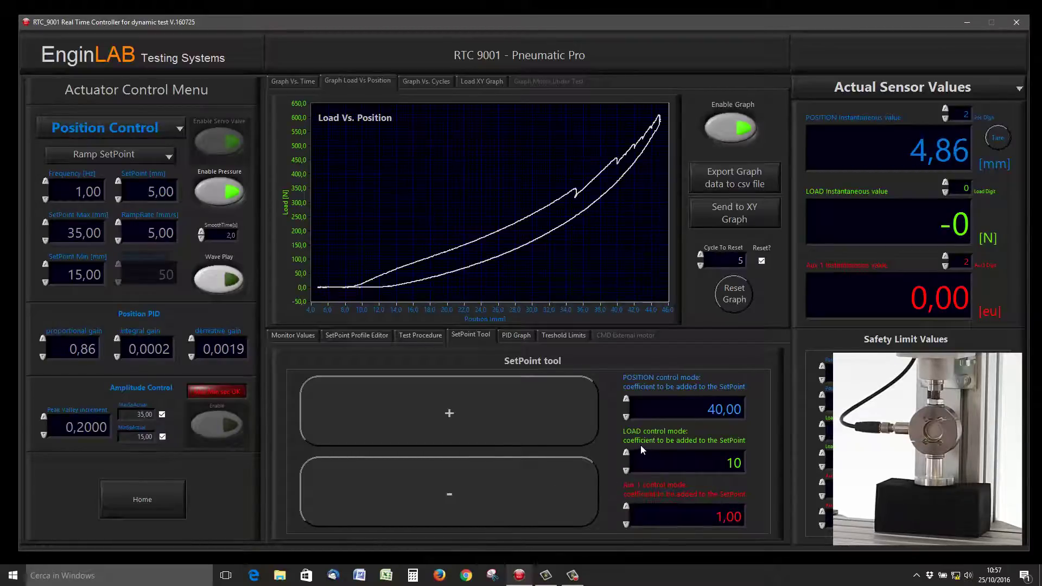
# Reset the graph, step the setpoint up to 45 mm and back to 5 mm, then disable graphing
pyautogui.click(740, 304)
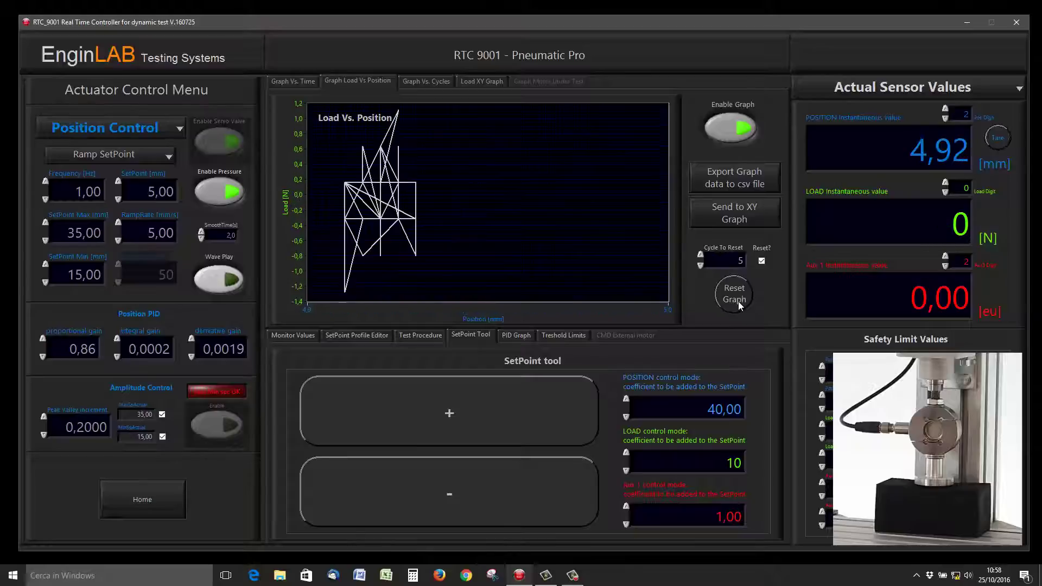
pyautogui.click(510, 418)
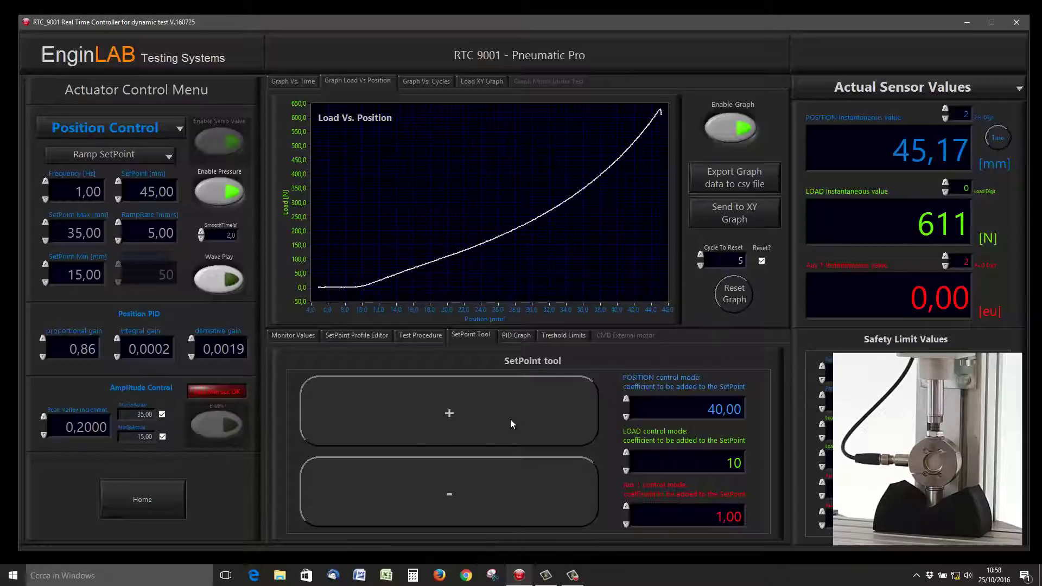
pyautogui.click(509, 511)
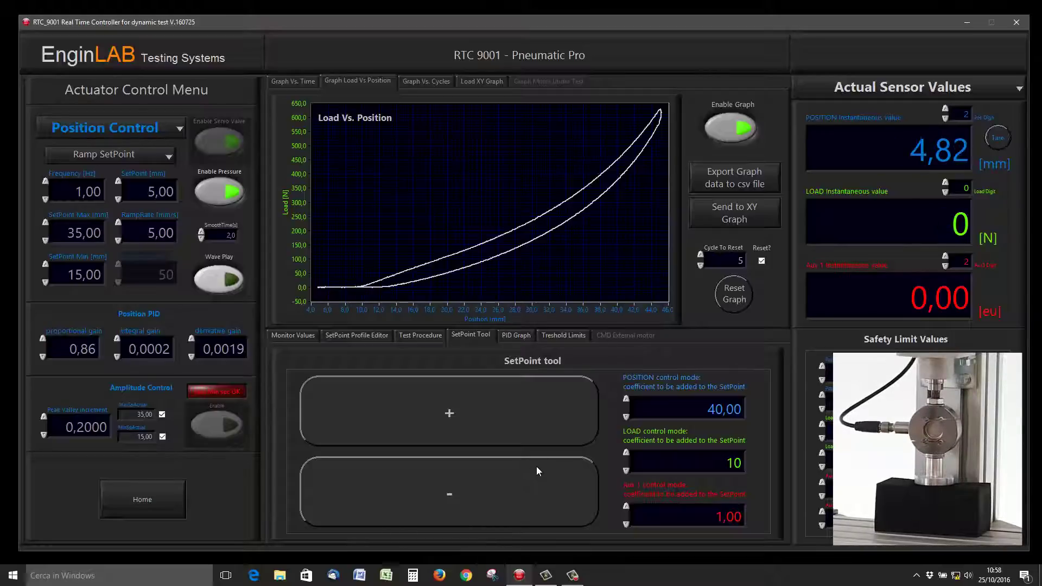
pyautogui.click(725, 128)
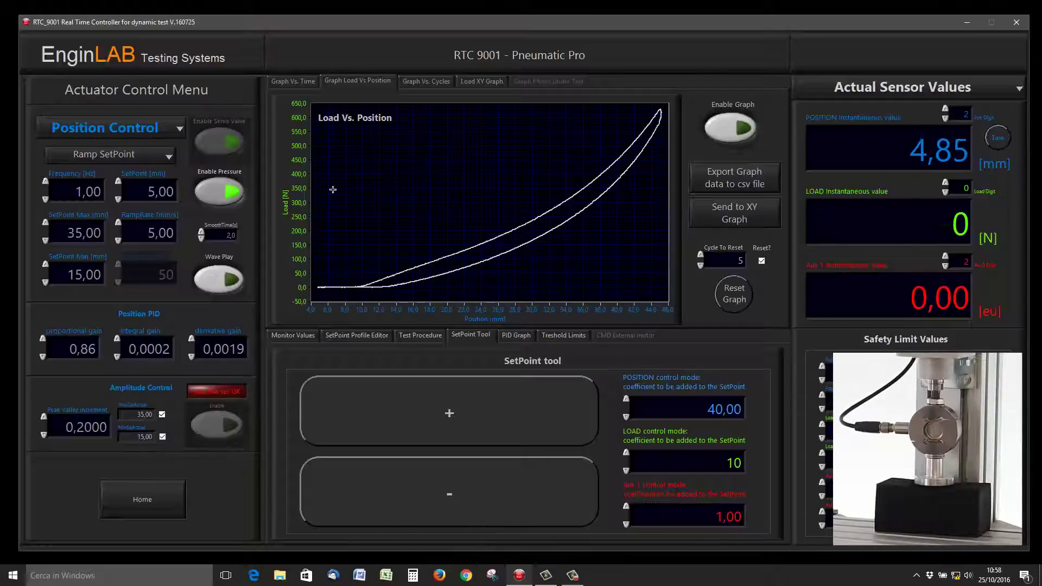
# Show the Graph Vs. Time and ramp the position setpoint to 25 mm
pyautogui.click(306, 81)
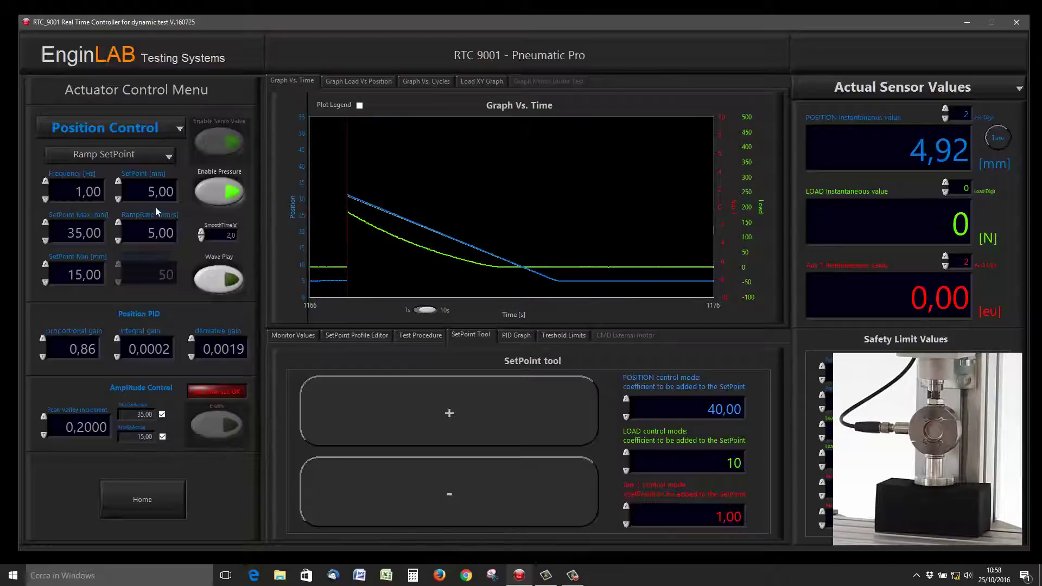
pyautogui.moveTo(142, 191); pyautogui.dragTo(177, 192)
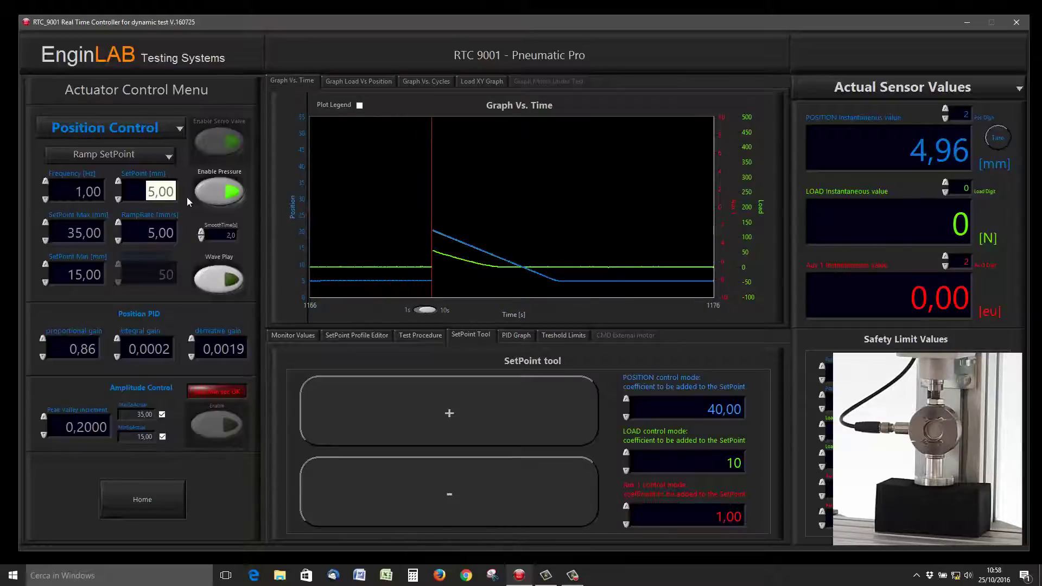
pyautogui.write('25')
pyautogui.press('Return')
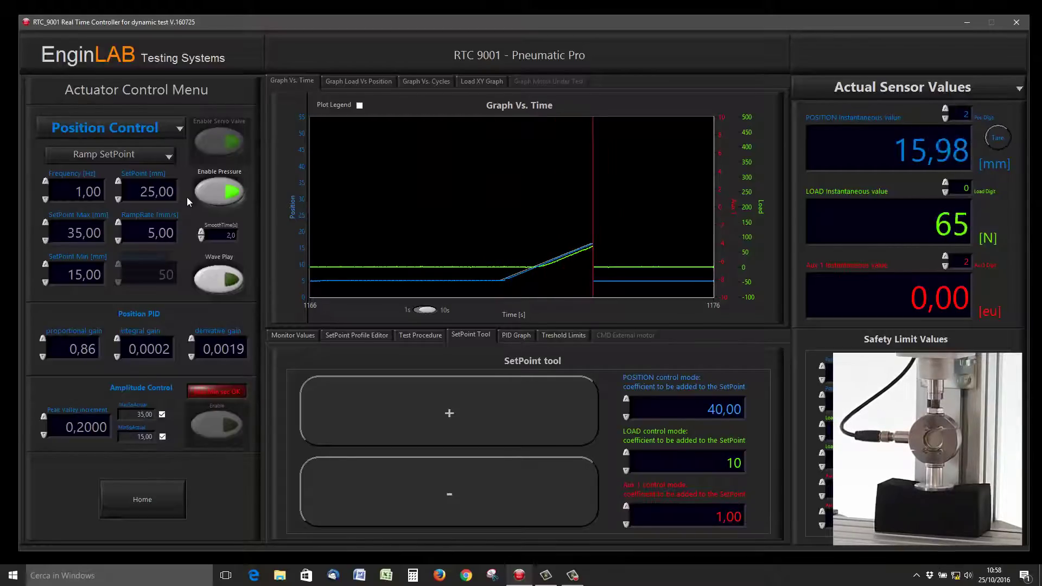
# Switch the waveform to Sine Wave and check its 1 Hz frequency and 15–35 mm limits
pyautogui.click(306, 335)
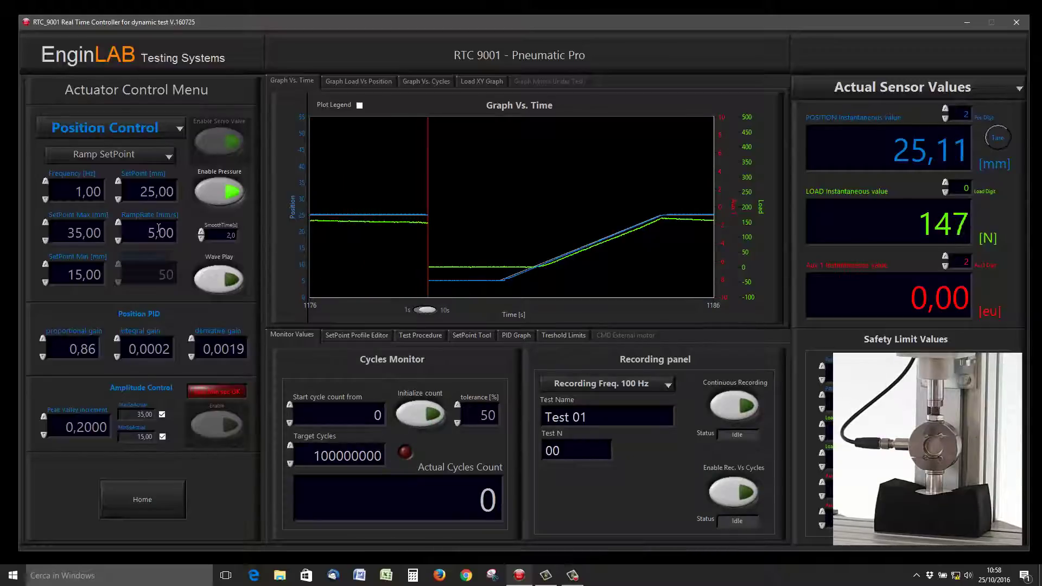
pyautogui.click(143, 156)
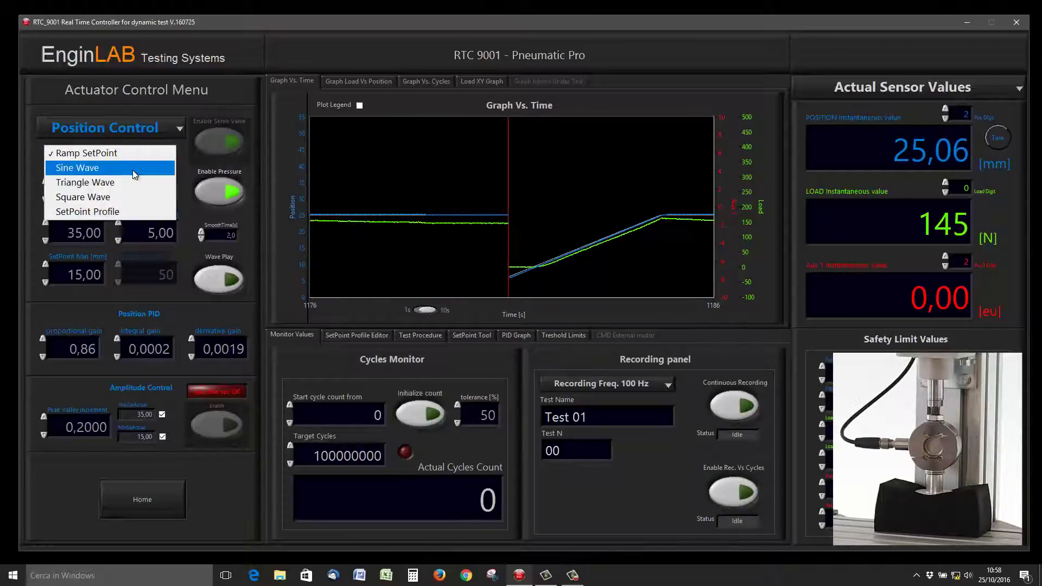
pyautogui.click(133, 171)
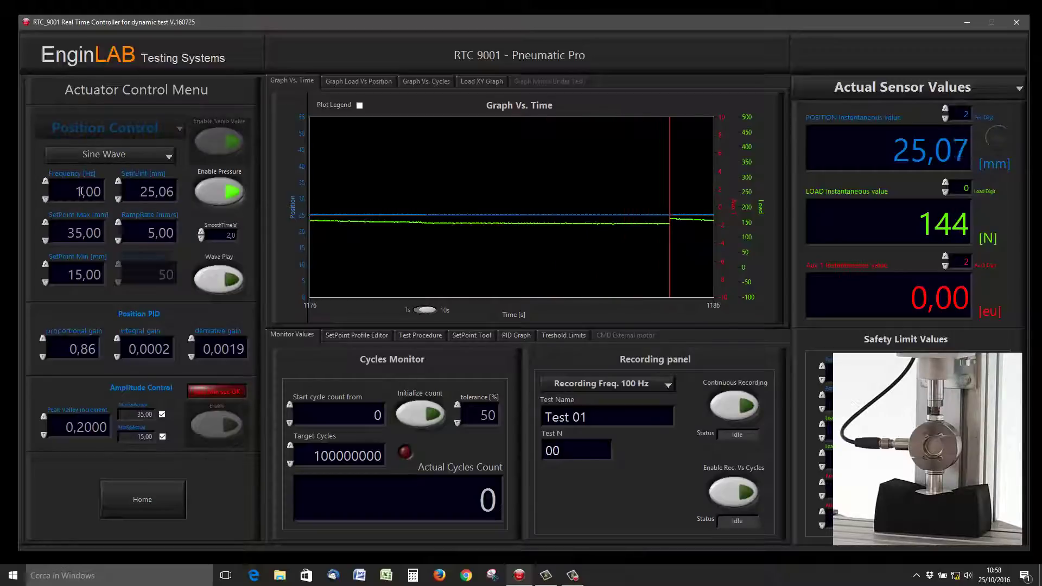
pyautogui.moveTo(74, 191); pyautogui.dragTo(93, 222)
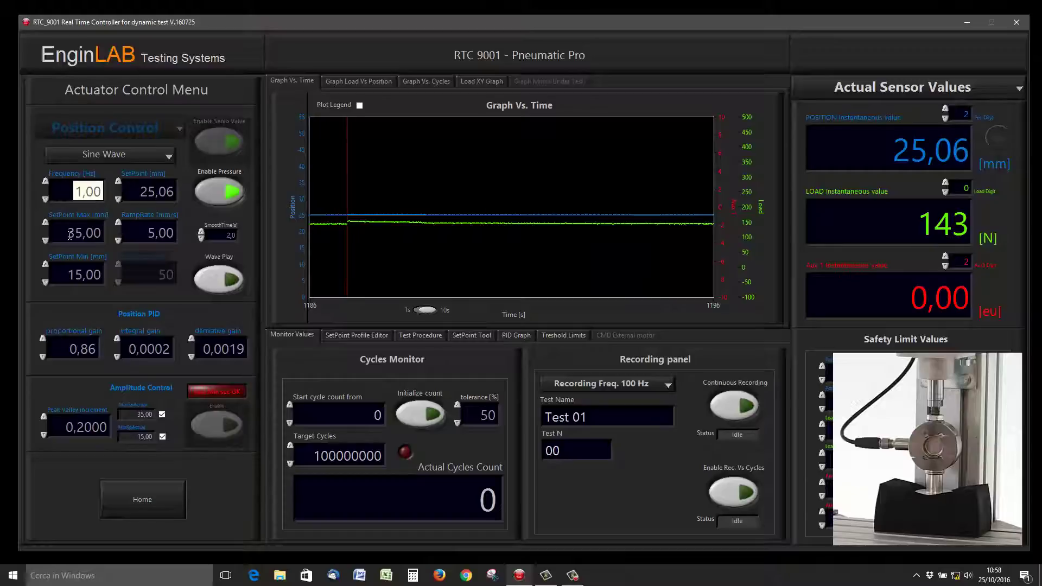
pyautogui.click(84, 234)
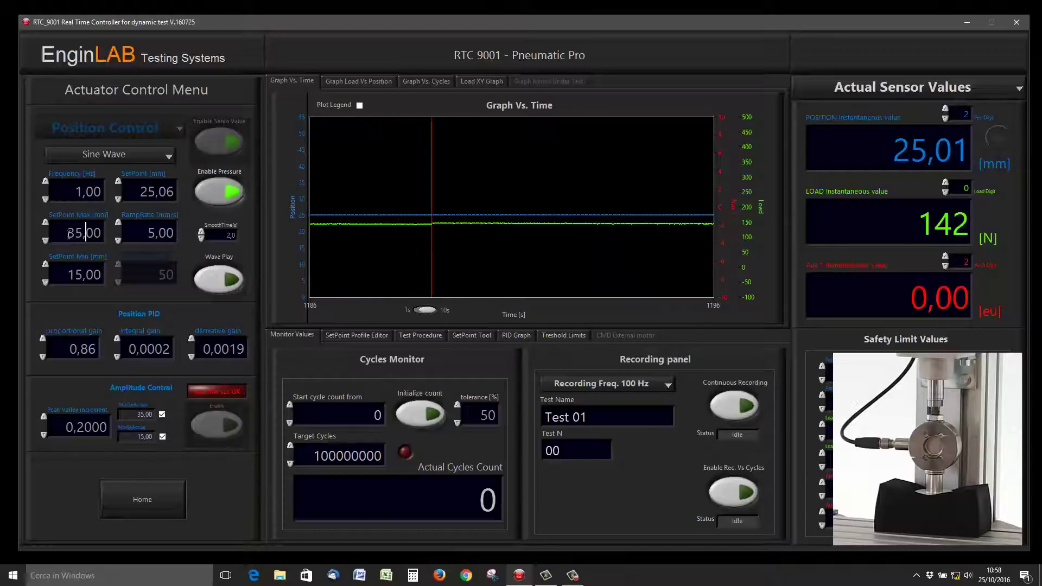
pyautogui.click(93, 233)
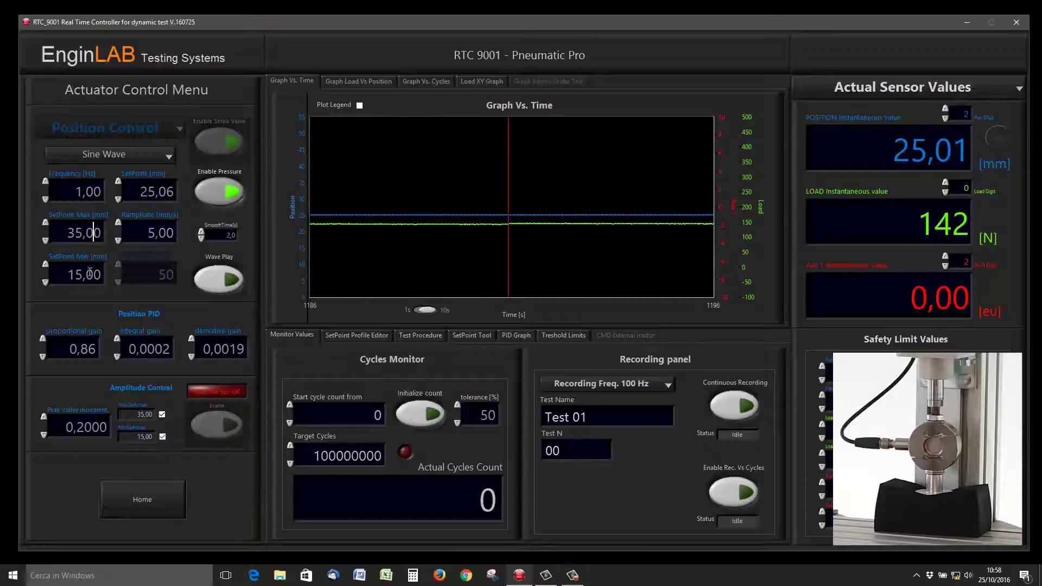
pyautogui.moveTo(66, 275); pyautogui.dragTo(96, 276)
pyautogui.click(83, 275)
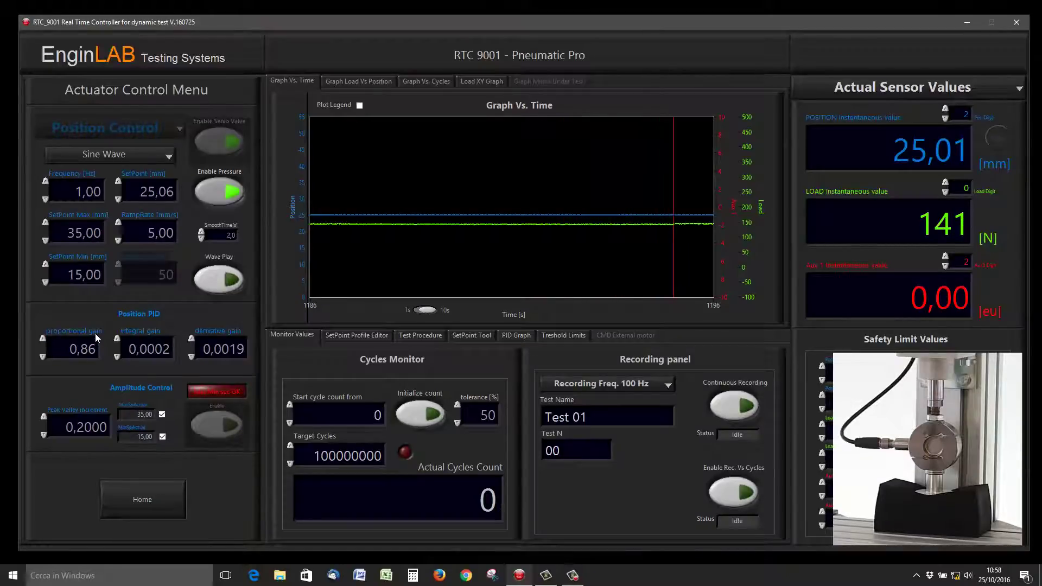
# Play the sine wave and add SpMax and SpMin lines through the plot legend, then hide it
pyautogui.click(219, 277)
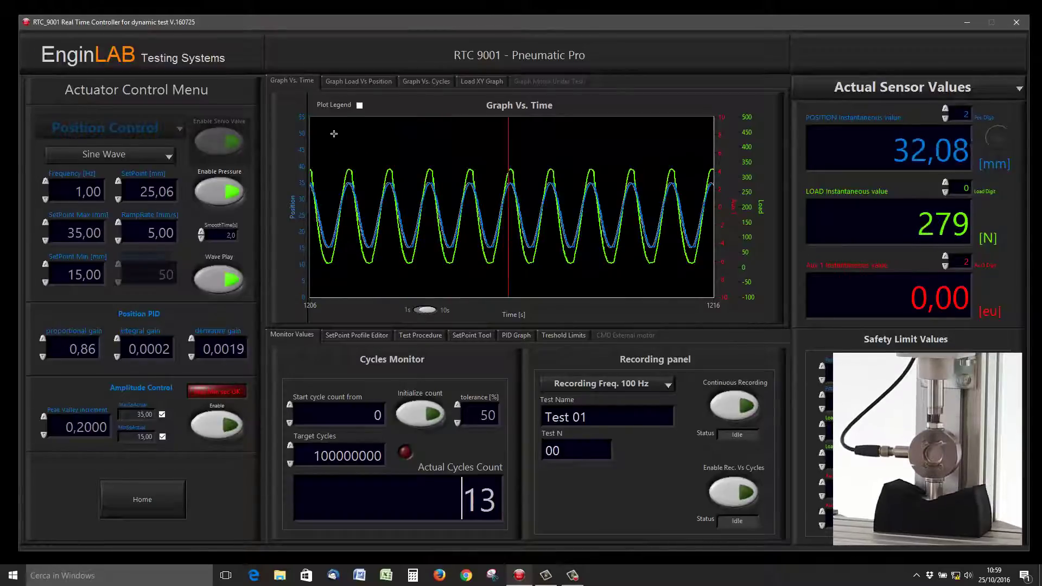
pyautogui.click(360, 106)
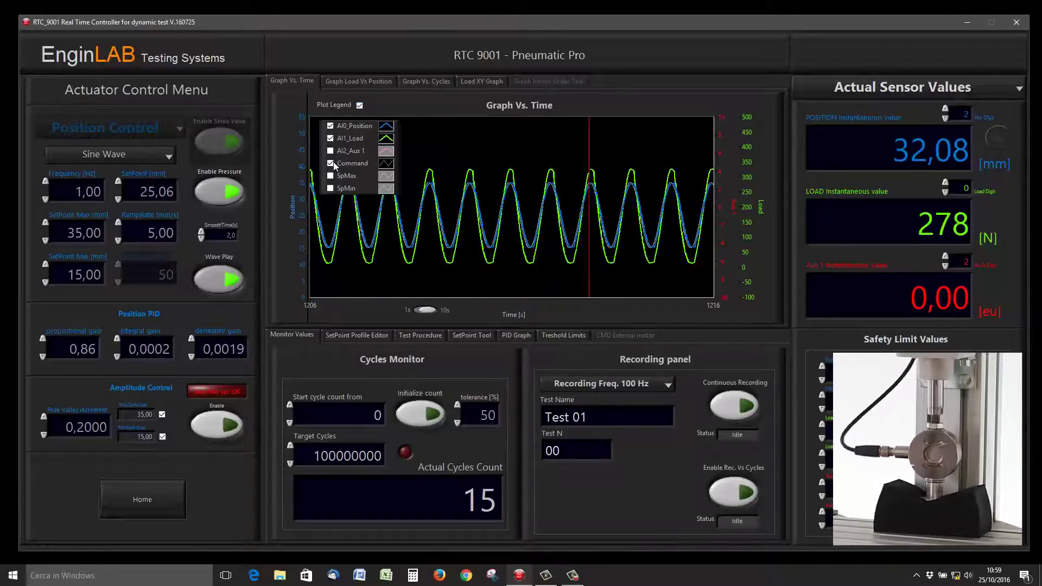
pyautogui.click(330, 176)
pyautogui.click(331, 188)
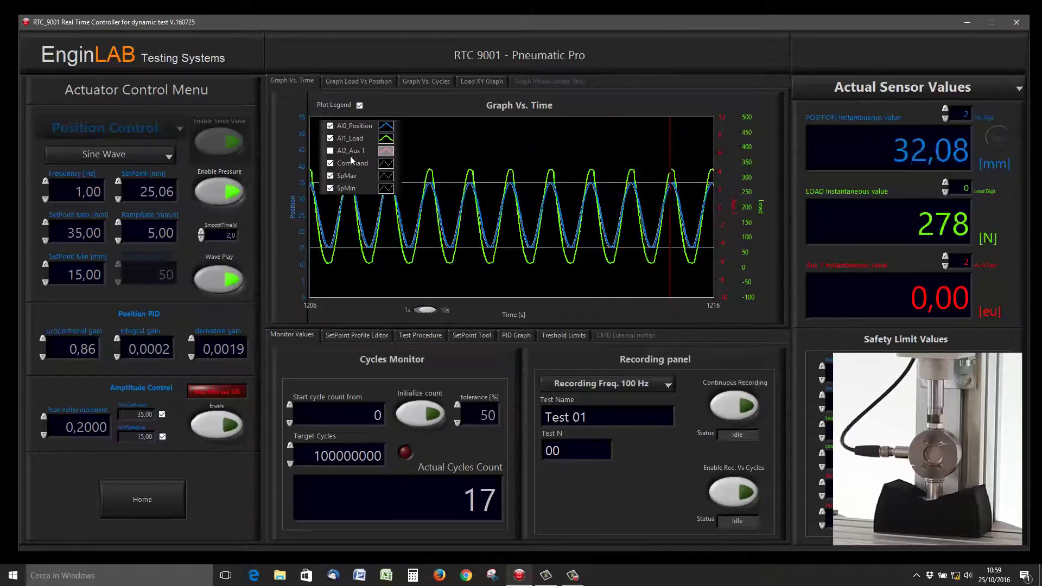
pyautogui.click(360, 106)
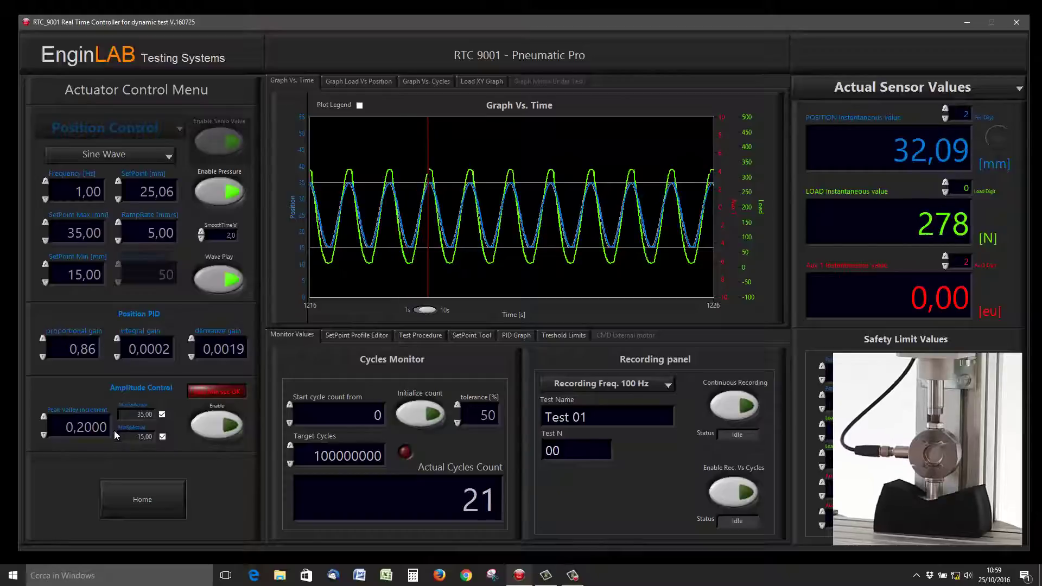
# Raise the sine frequency from 2 to 7 Hz and switch the time graph to a 1s window
pyautogui.click(46, 183)
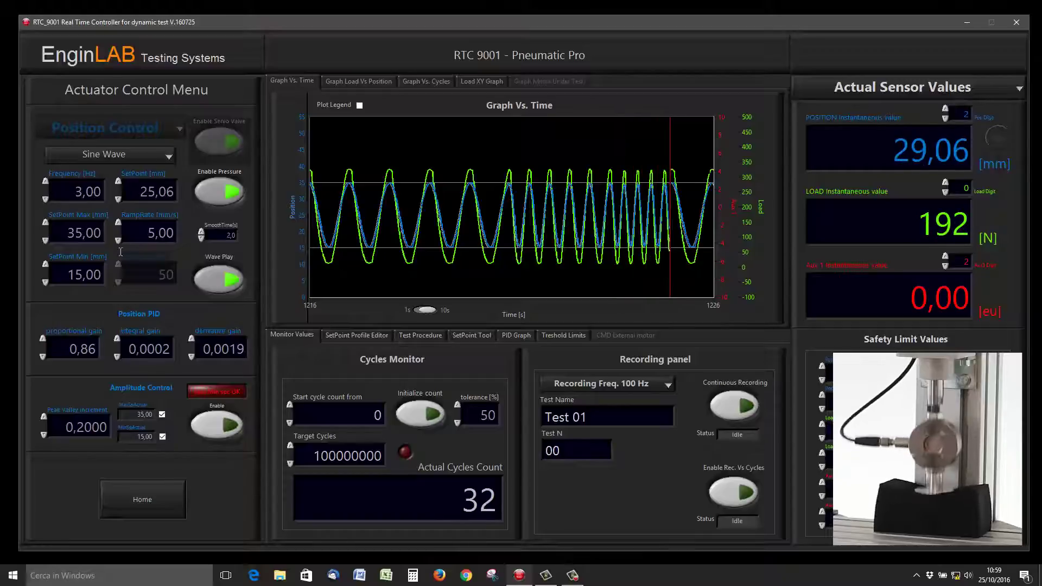
pyautogui.click(427, 311)
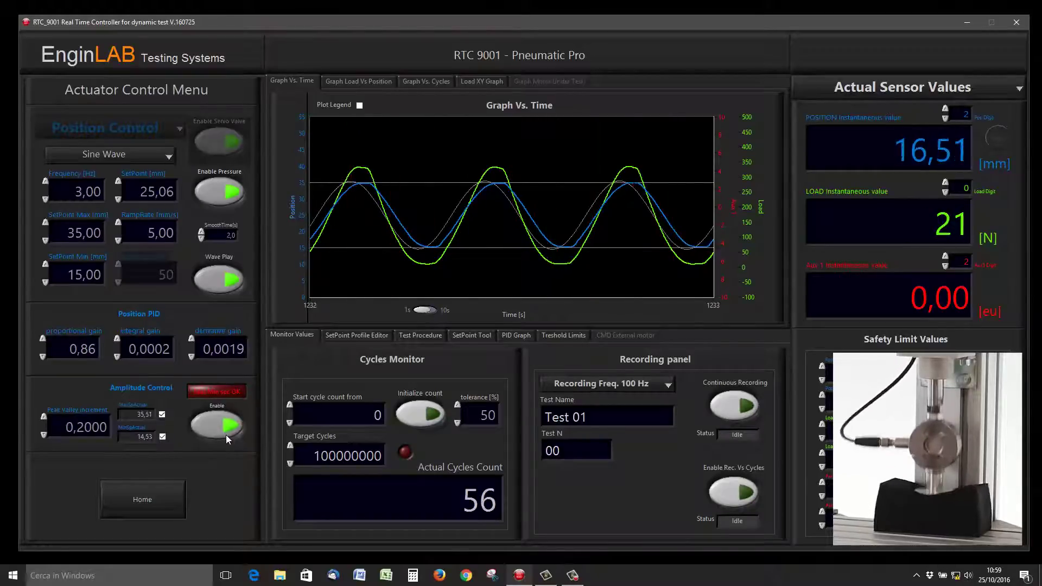
pyautogui.click(45, 181)
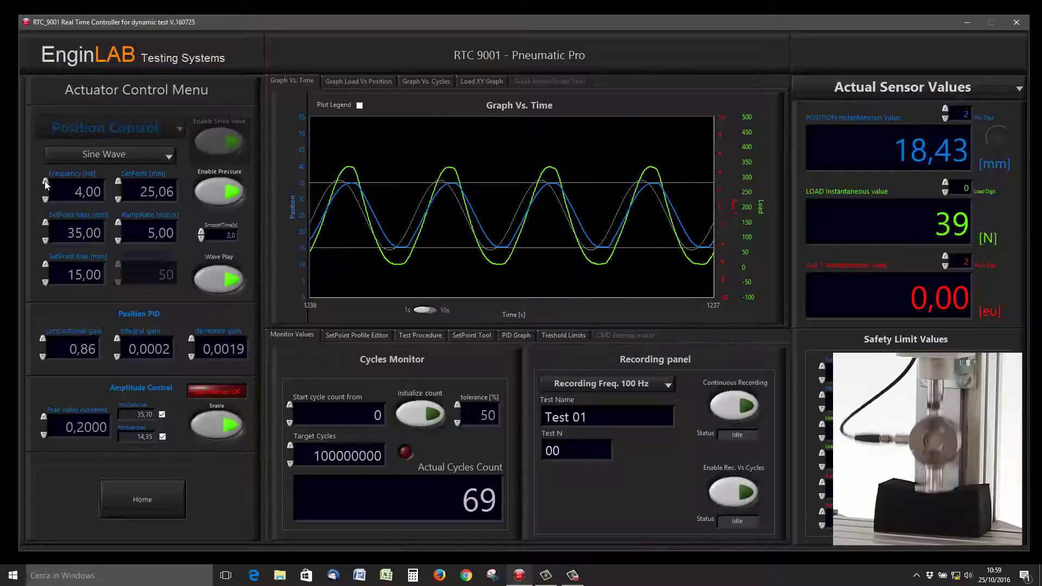
pyautogui.click(46, 182)
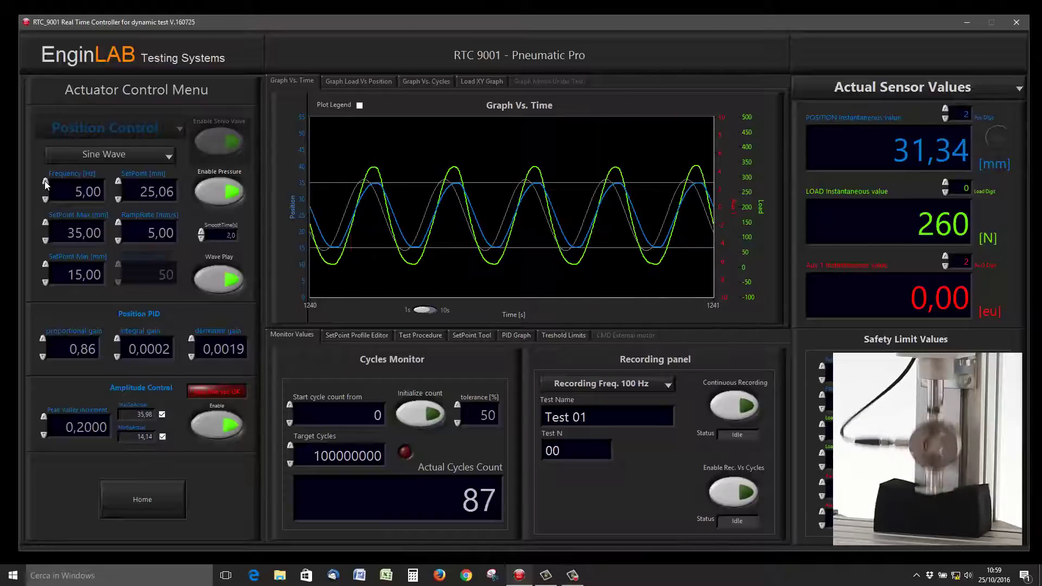
pyautogui.click(45, 183)
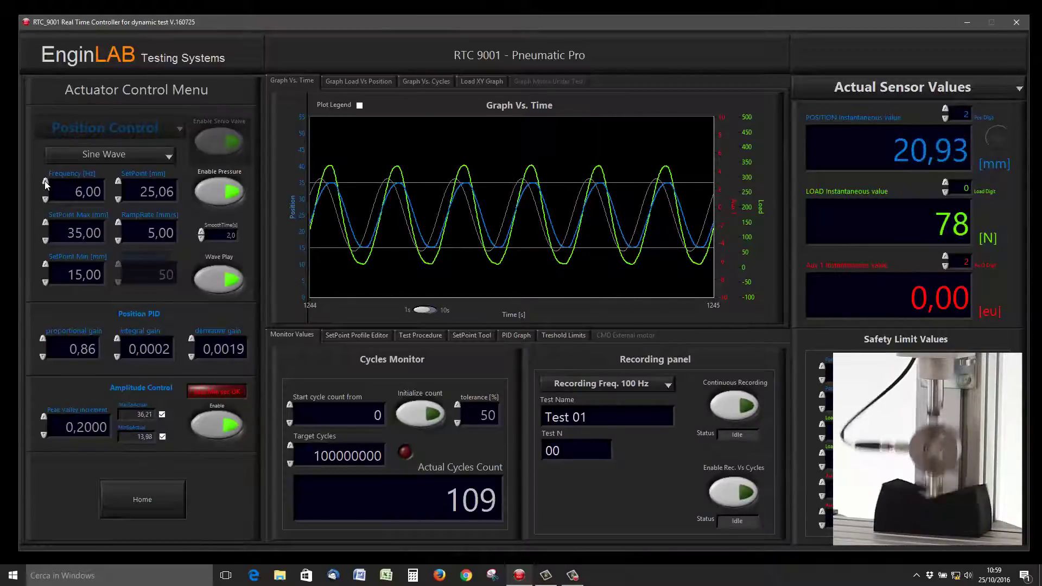
pyautogui.click(45, 182)
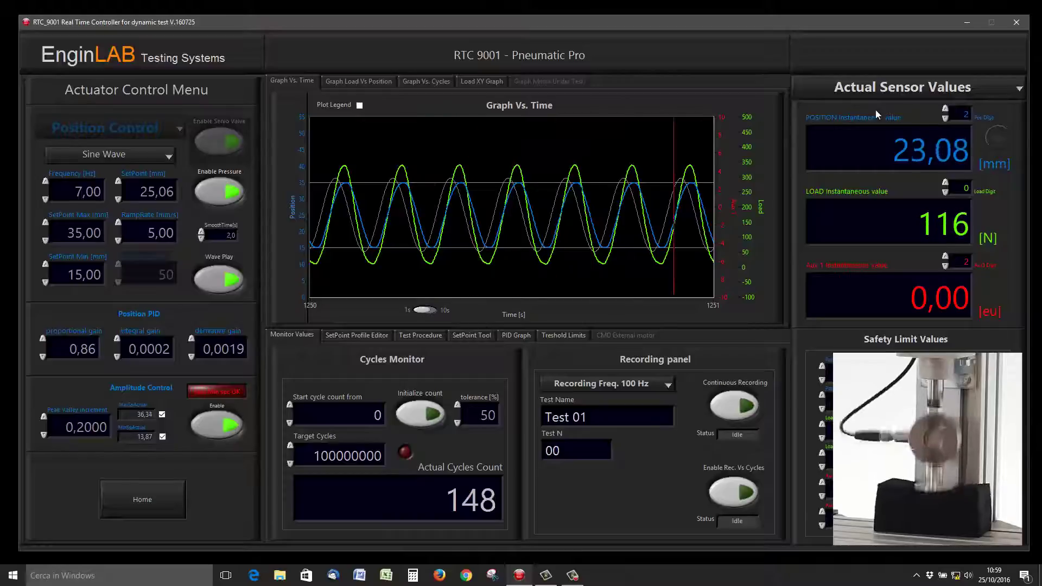
# View Dynamic, then History Sensor Values, resetting the history max/min readouts
pyautogui.click(936, 91)
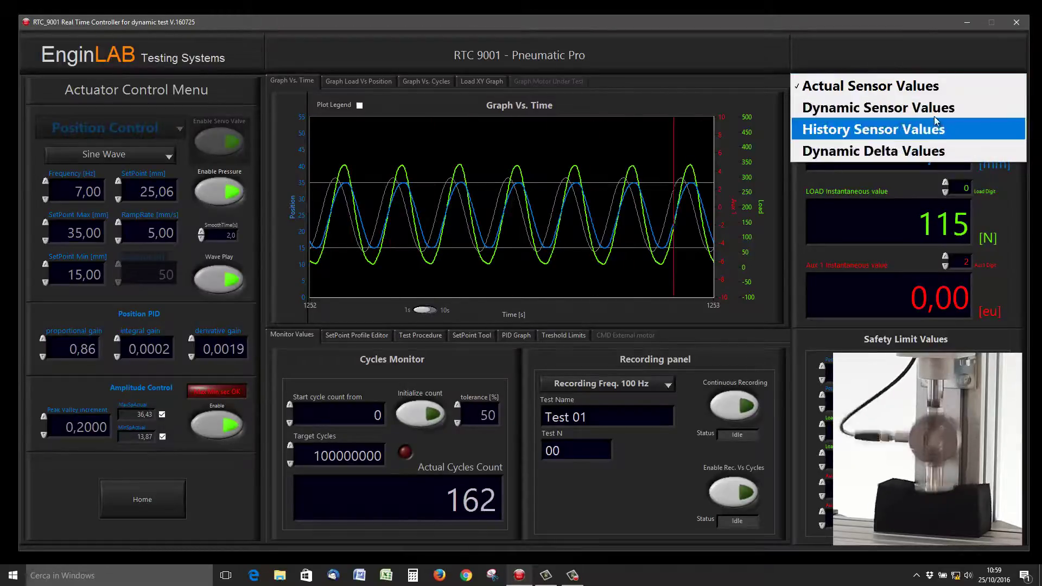
pyautogui.click(935, 109)
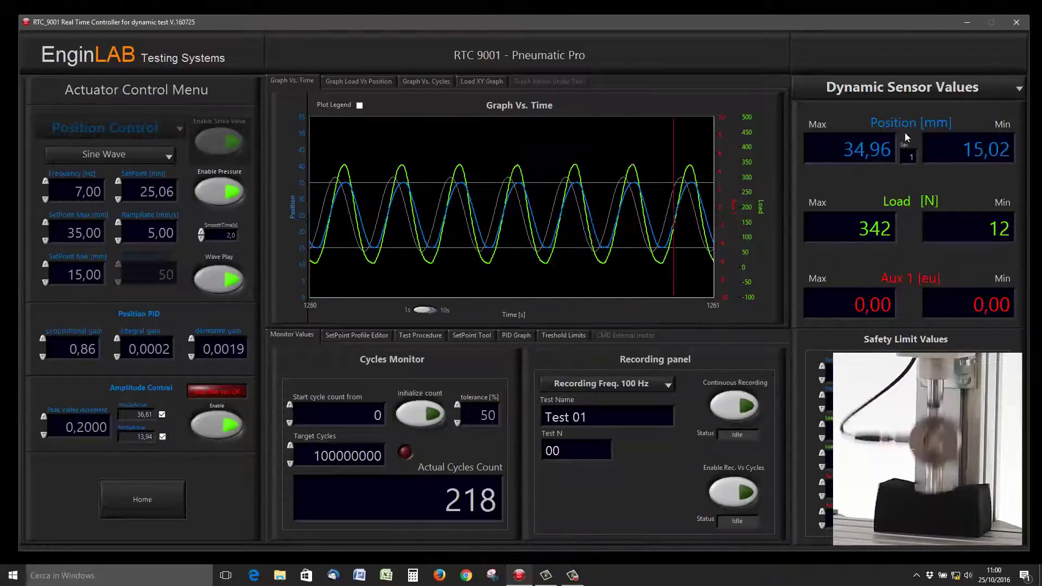
pyautogui.click(905, 89)
pyautogui.click(905, 106)
pyautogui.click(908, 179)
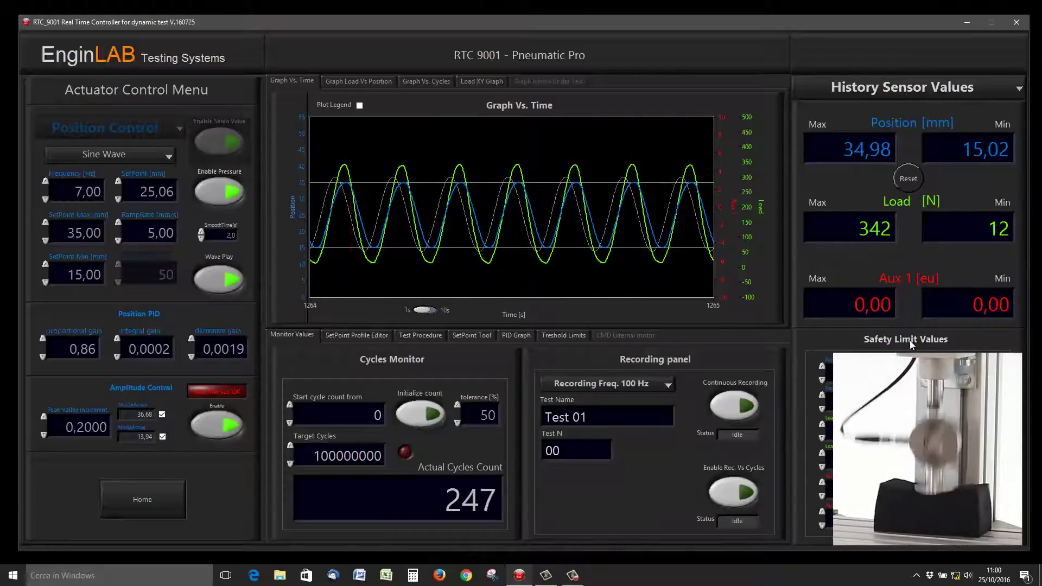
# Check the Dynamic Delta Values, then return to Dynamic Sensor Values
pyautogui.click(936, 89)
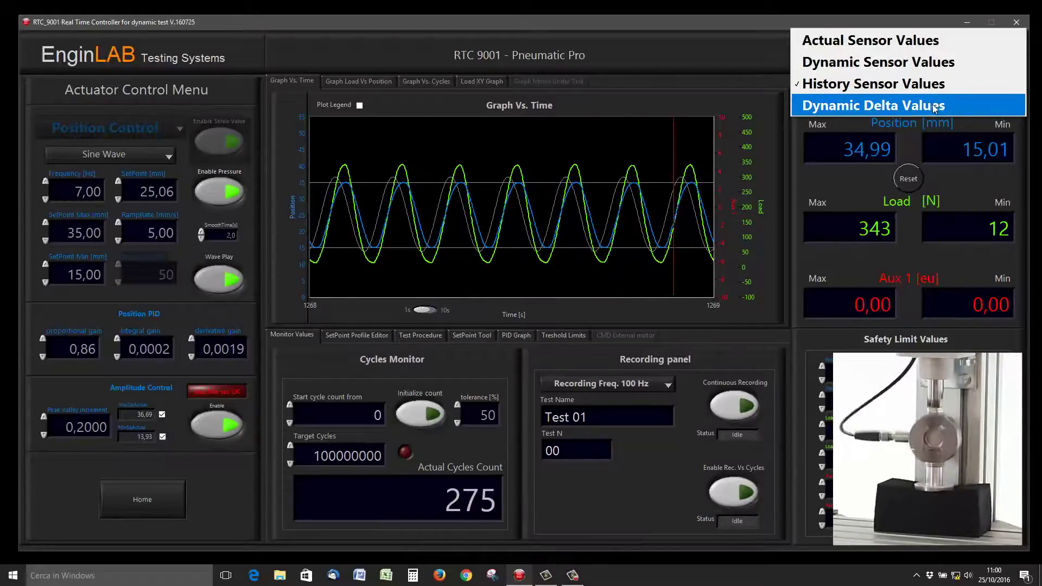
pyautogui.click(935, 106)
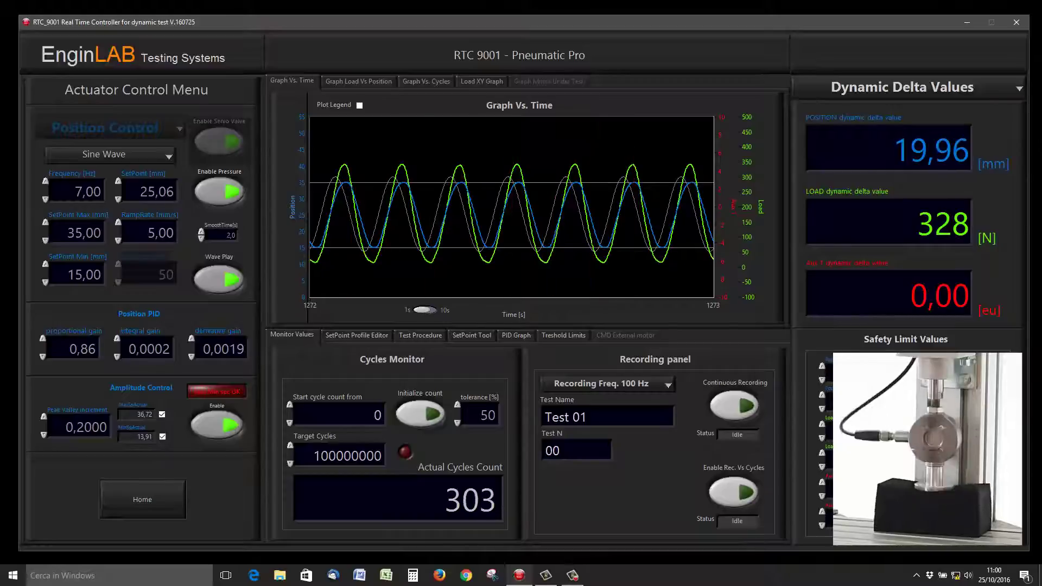
pyautogui.click(912, 87)
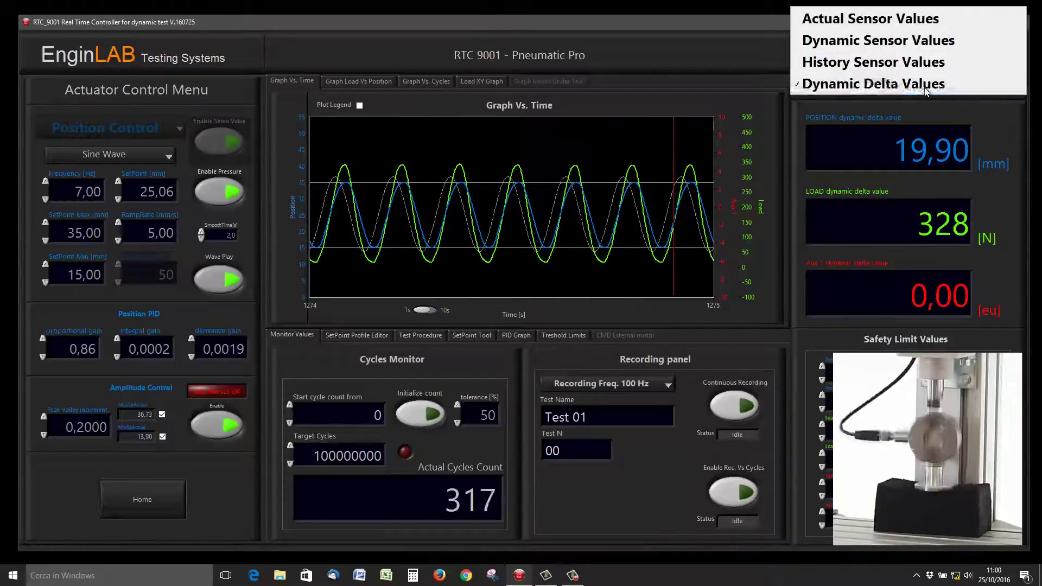
pyautogui.click(912, 42)
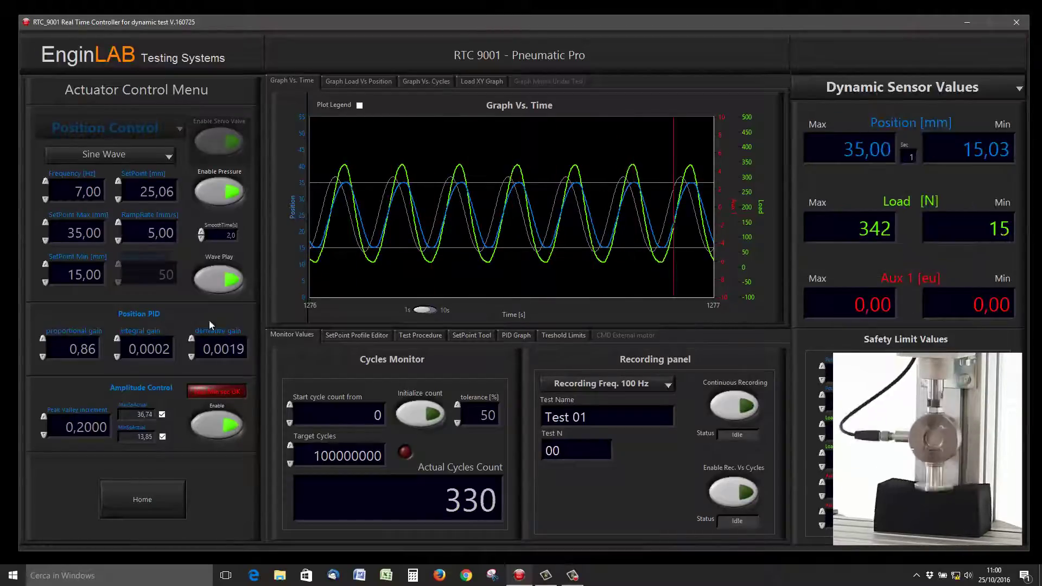
# Lower the sine frequency step by step to 0,50 Hz and show Actual Sensor Values
pyautogui.click(46, 199)
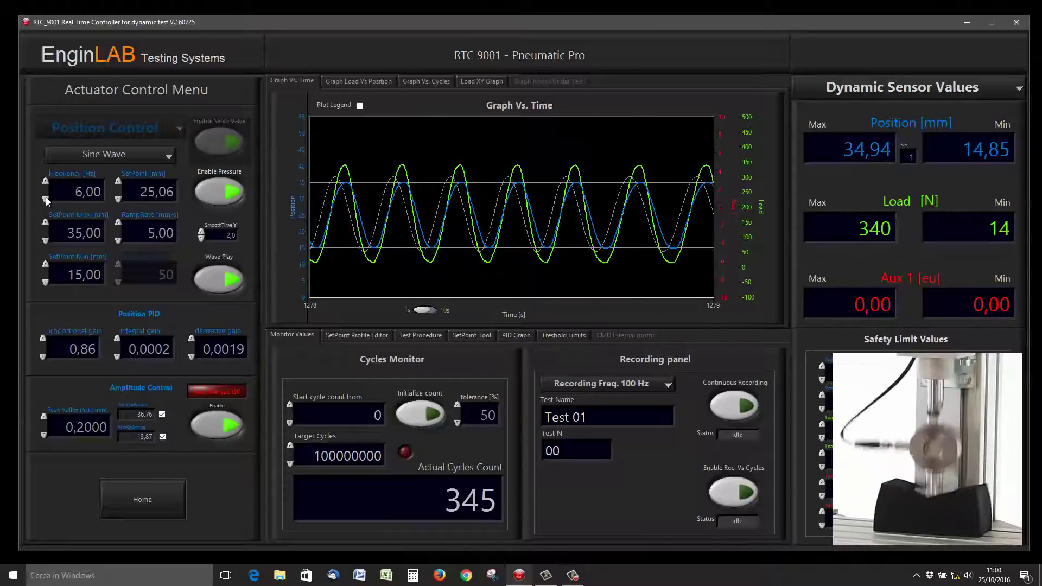
pyautogui.click(46, 199)
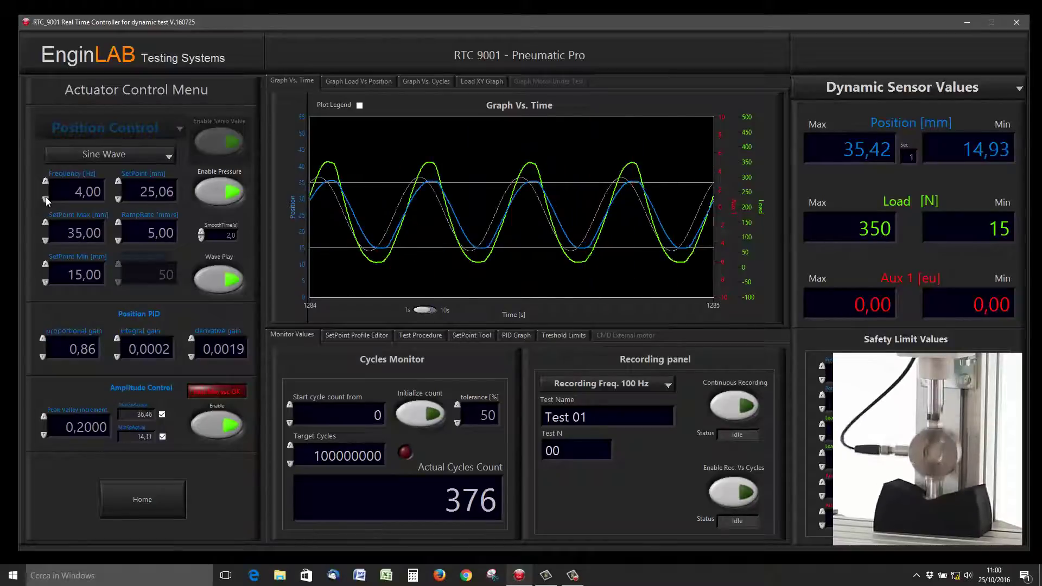
pyautogui.click(46, 199)
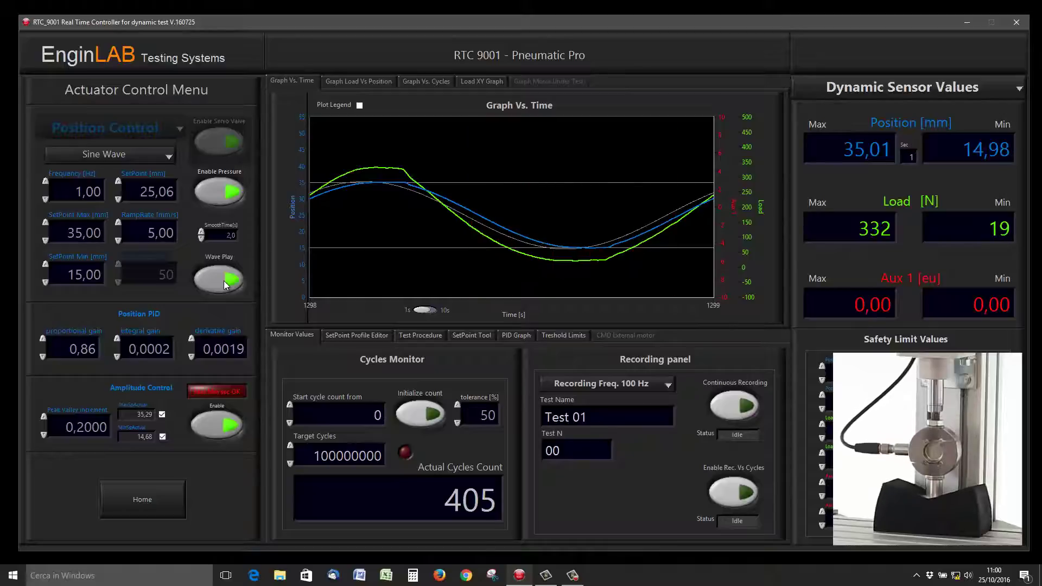
pyautogui.click(45, 200)
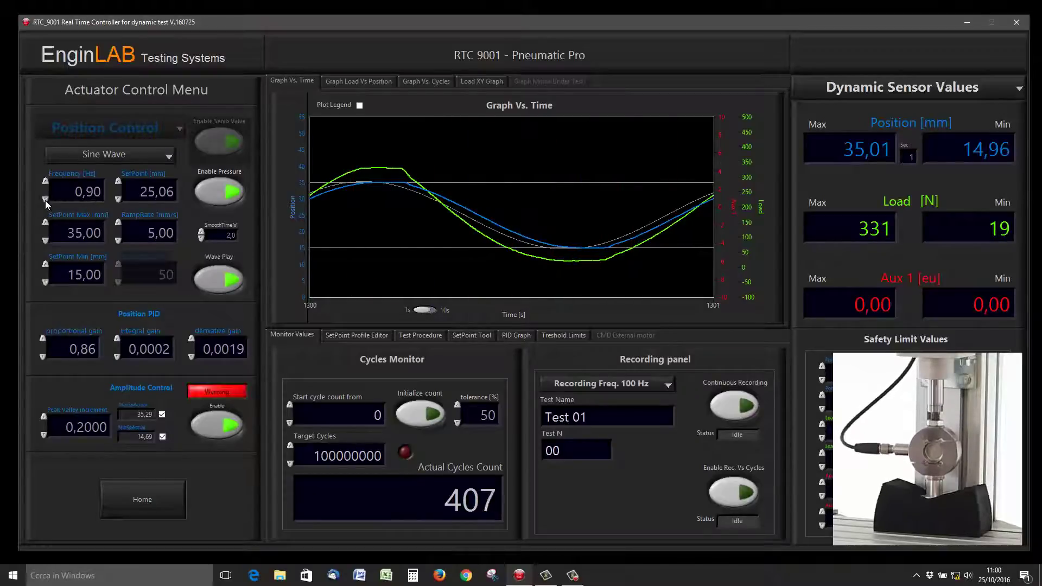
pyautogui.click(46, 200)
pyautogui.click(46, 200)
pyautogui.click(46, 199)
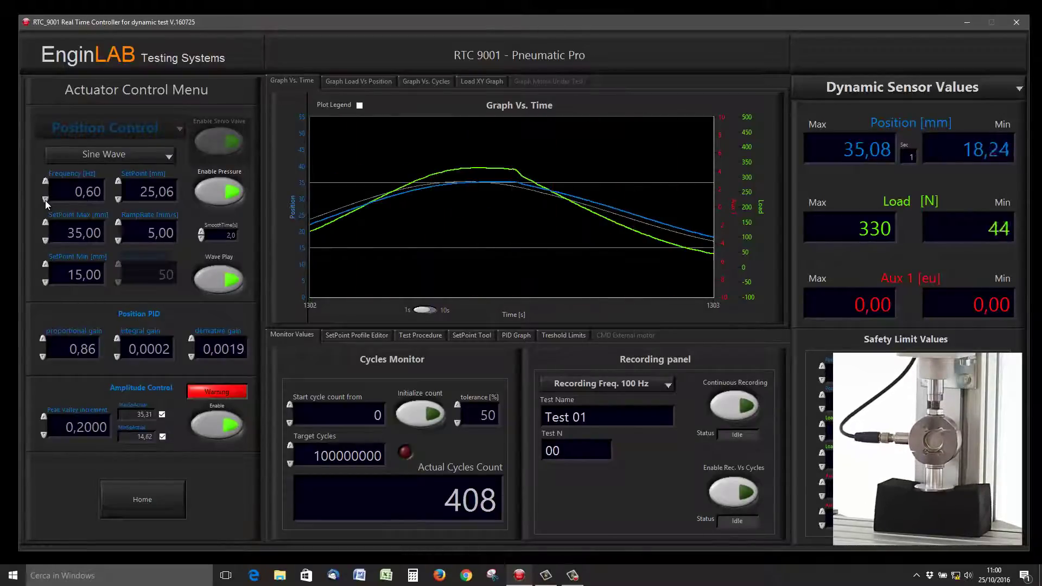
pyautogui.click(46, 200)
pyautogui.click(832, 96)
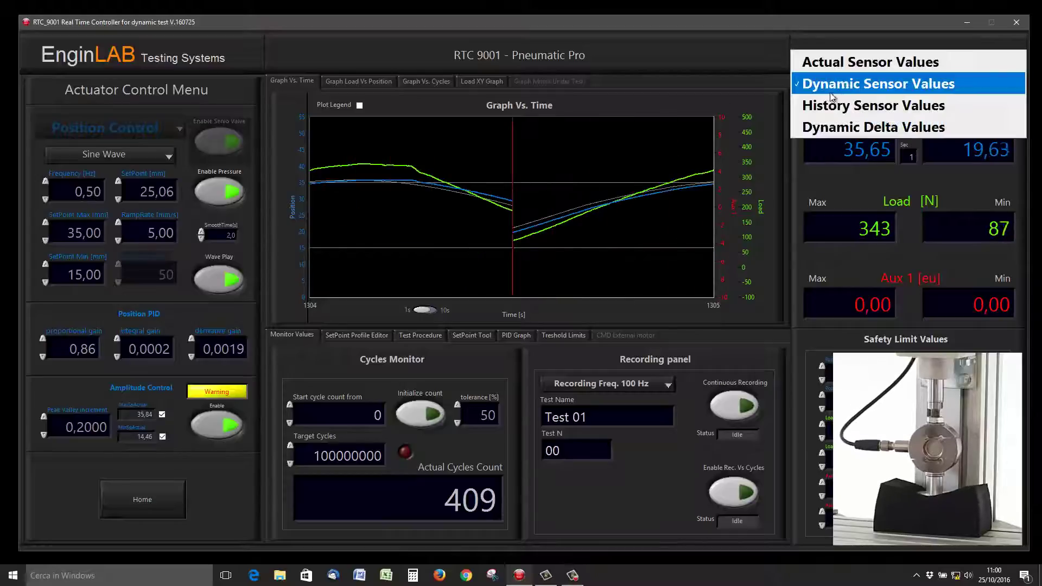
pyautogui.click(851, 63)
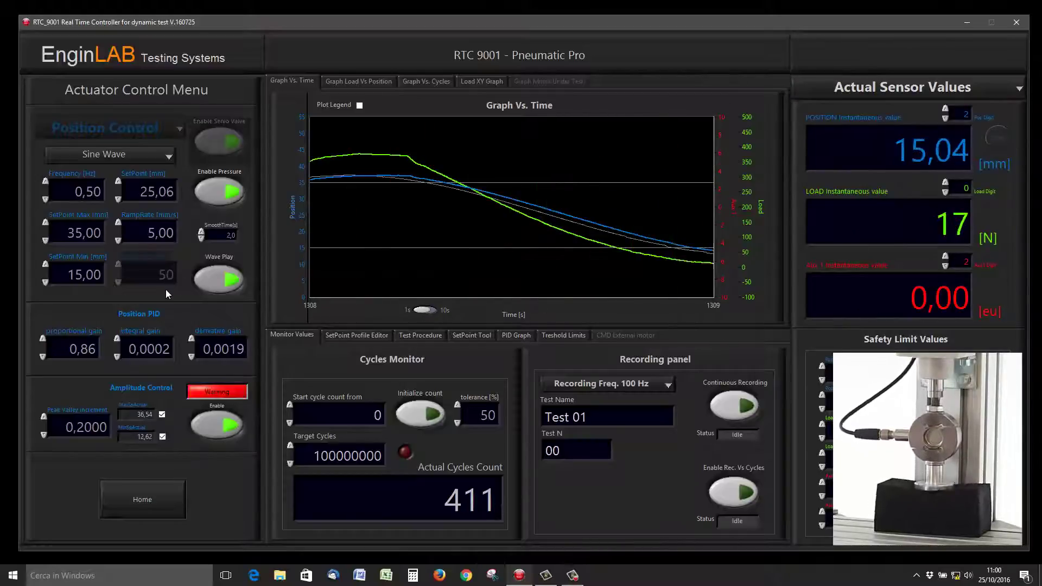
# Toggle Amplitude Control on briefly, then off, so the peaks read 35,00 and 15,00
pyautogui.click(217, 425)
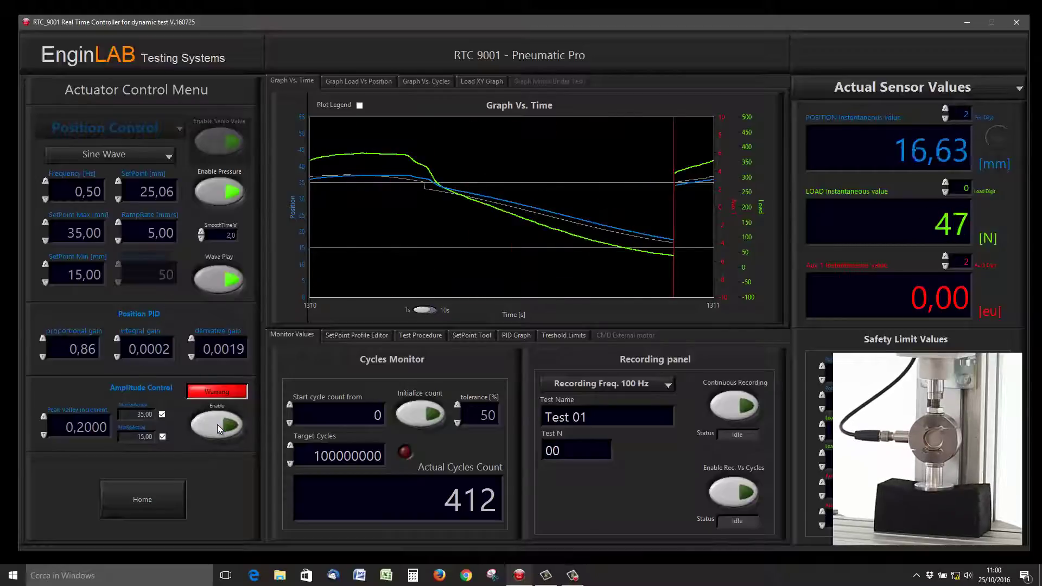
pyautogui.click(217, 424)
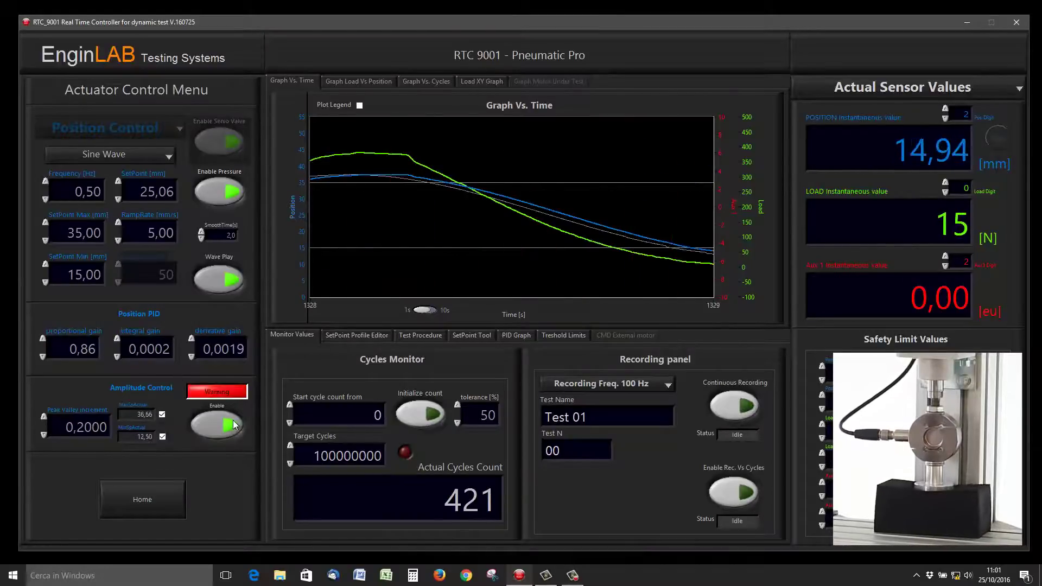
pyautogui.click(223, 439)
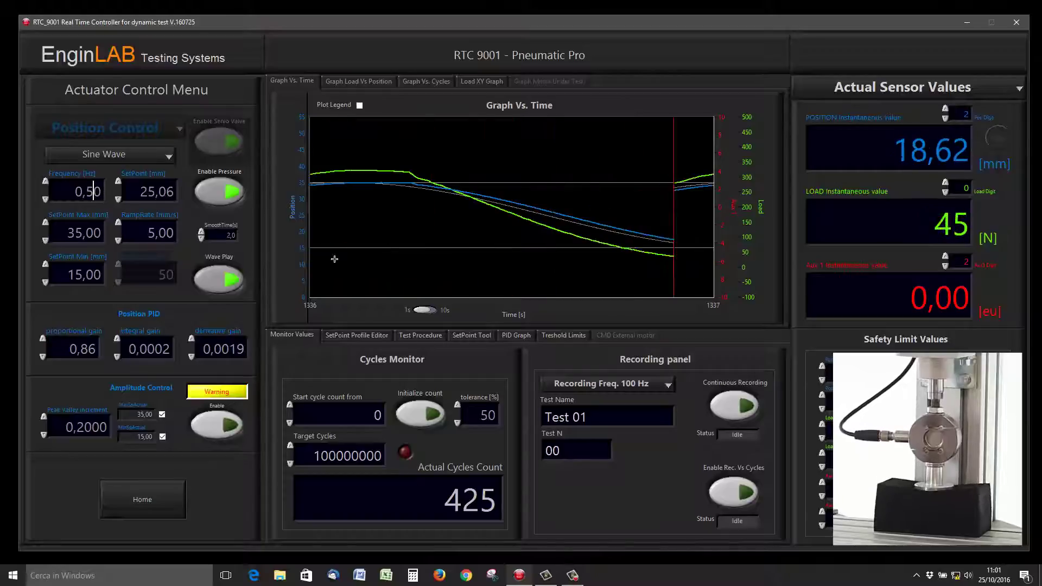
# Show a 10-second time window and step the sine frequency down to 0,20 Hz
pyautogui.click(424, 310)
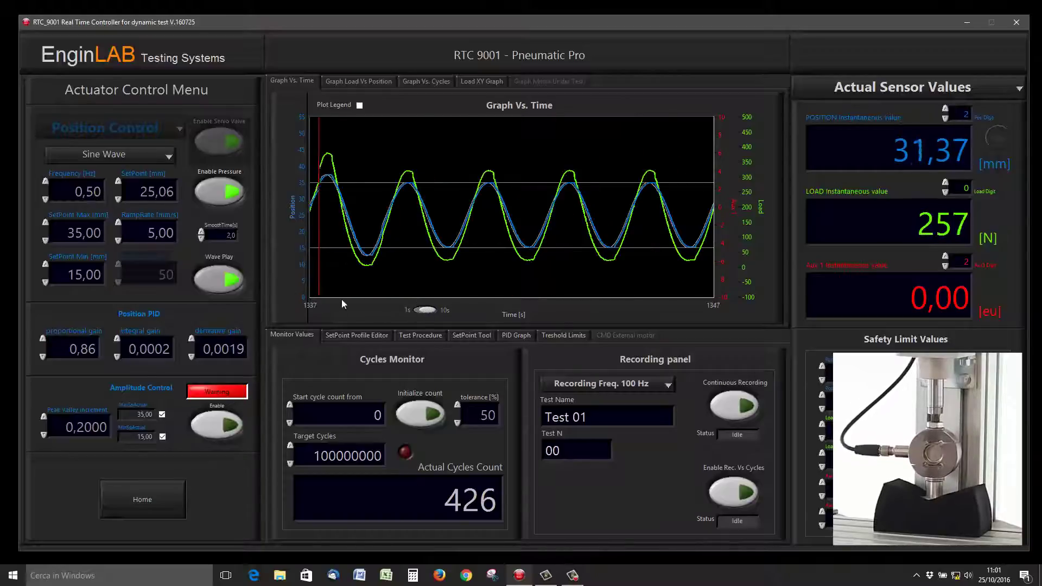
pyautogui.click(92, 193)
pyautogui.click(45, 200)
pyautogui.click(45, 199)
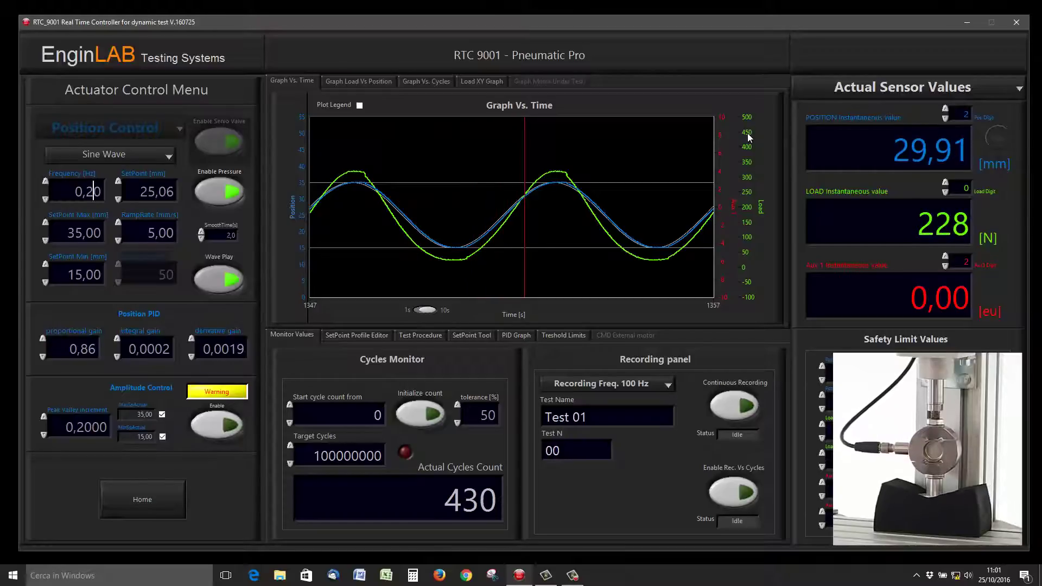
# Autoscale the Load axis and set the sine frequency to 1,00 Hz
pyautogui.rightClick(748, 131)
pyautogui.click(773, 149)
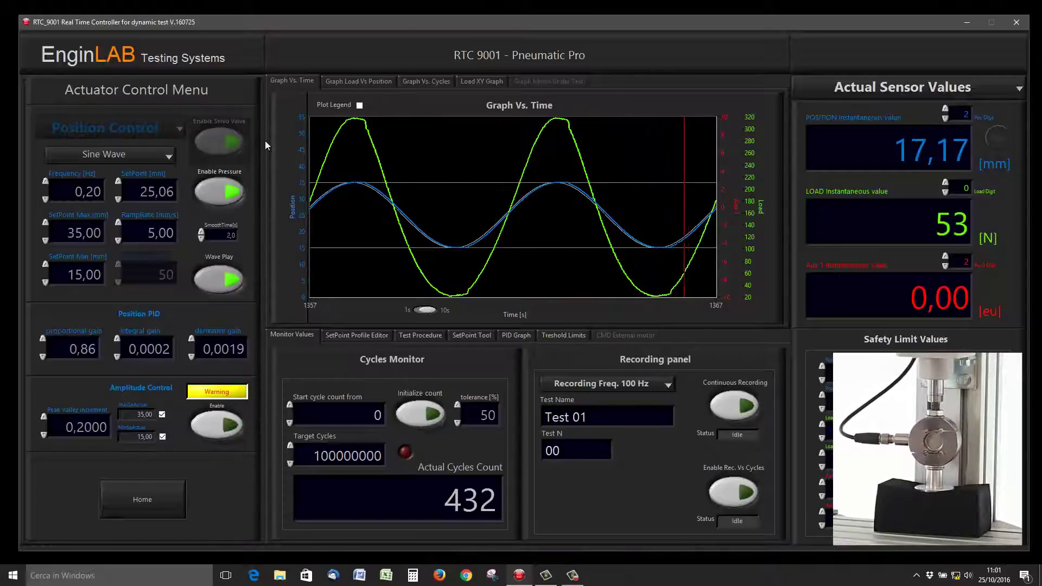
pyautogui.doubleClick(81, 191)
pyautogui.write('1')
pyautogui.press('Return')
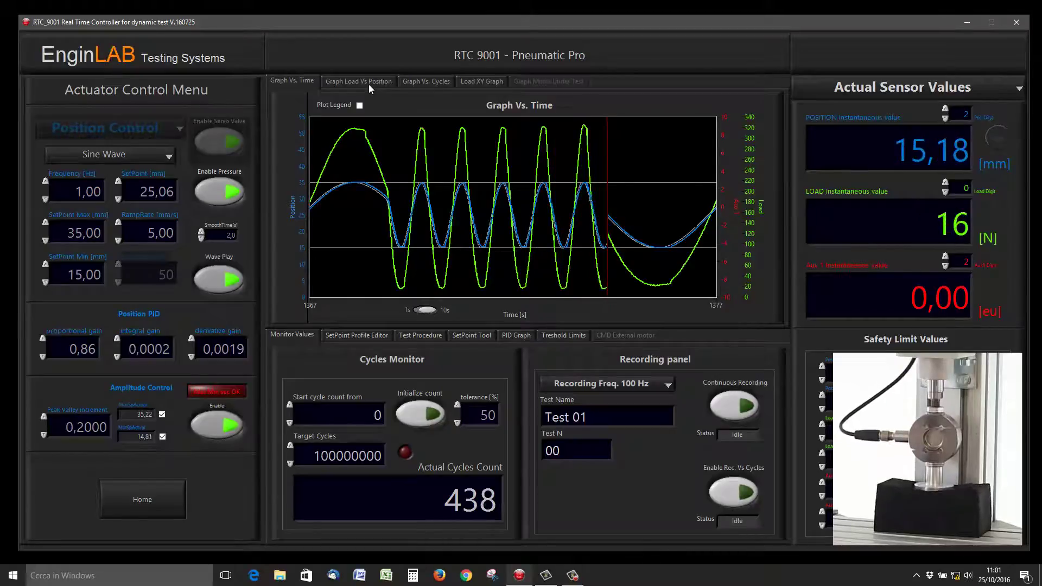
# Switch to the Load Vs. Position graph and reset it to trace a fresh loop
pyautogui.click(419, 83)
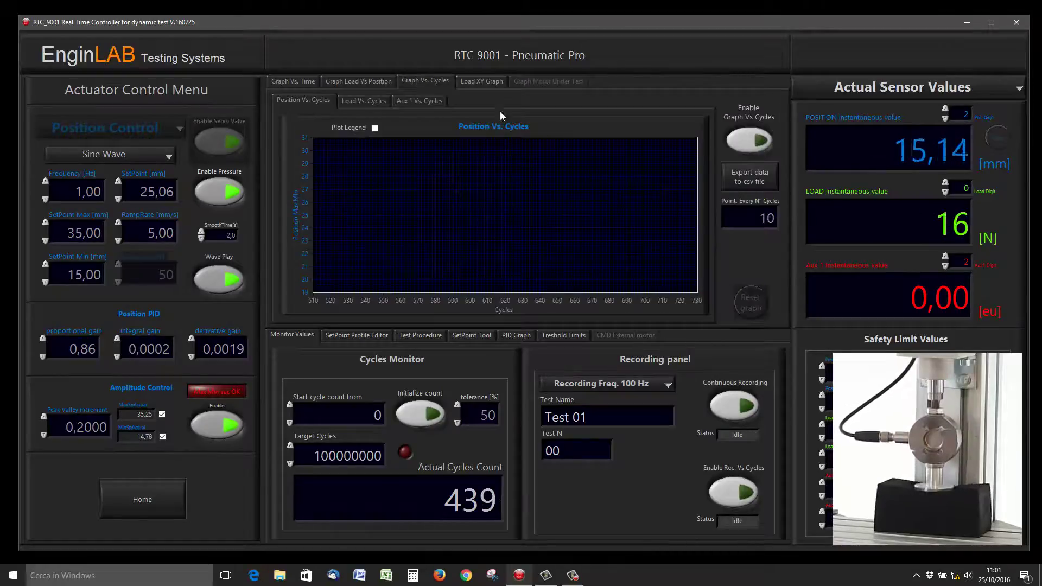
pyautogui.click(363, 79)
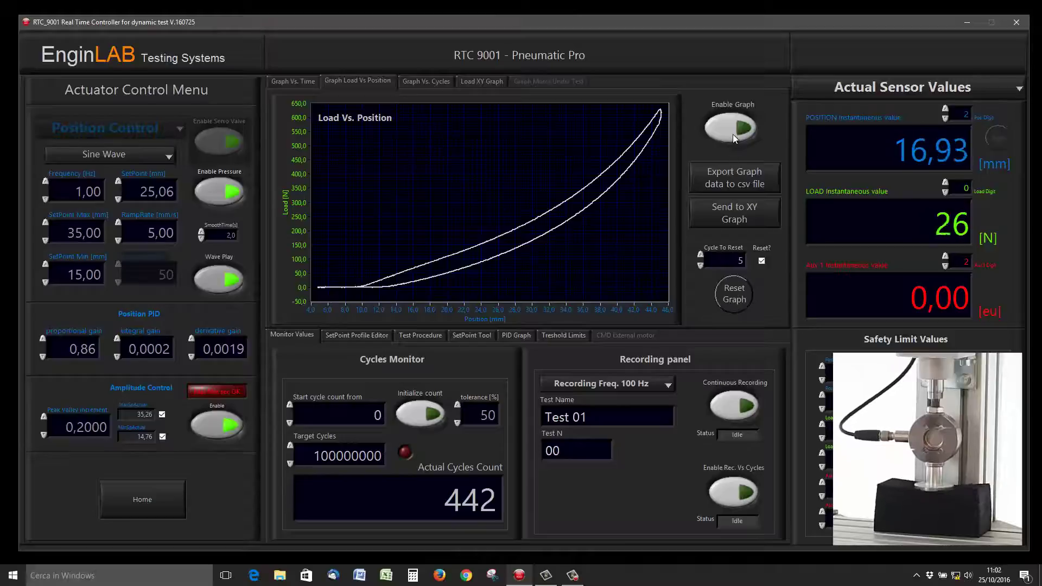
pyautogui.click(739, 297)
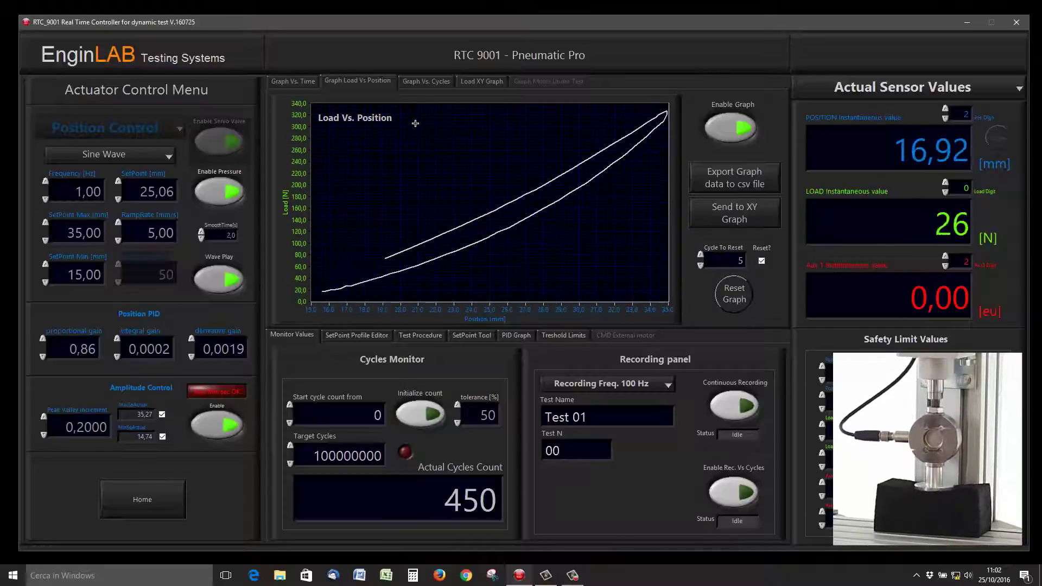
# Enable Graph Vs Cycles and raise the sine frequency to 2,00 Hz
pyautogui.click(430, 83)
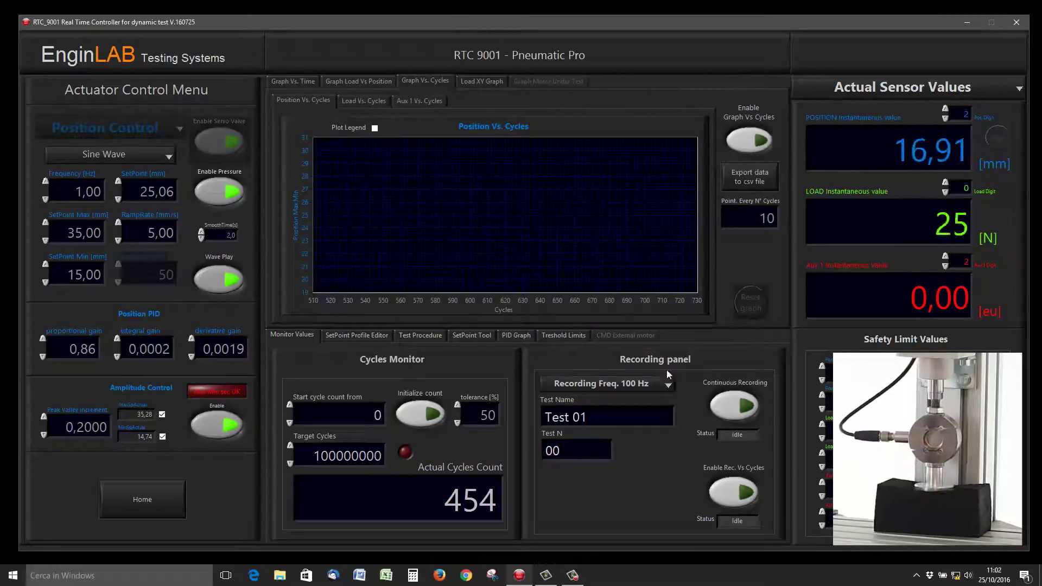
pyautogui.click(745, 143)
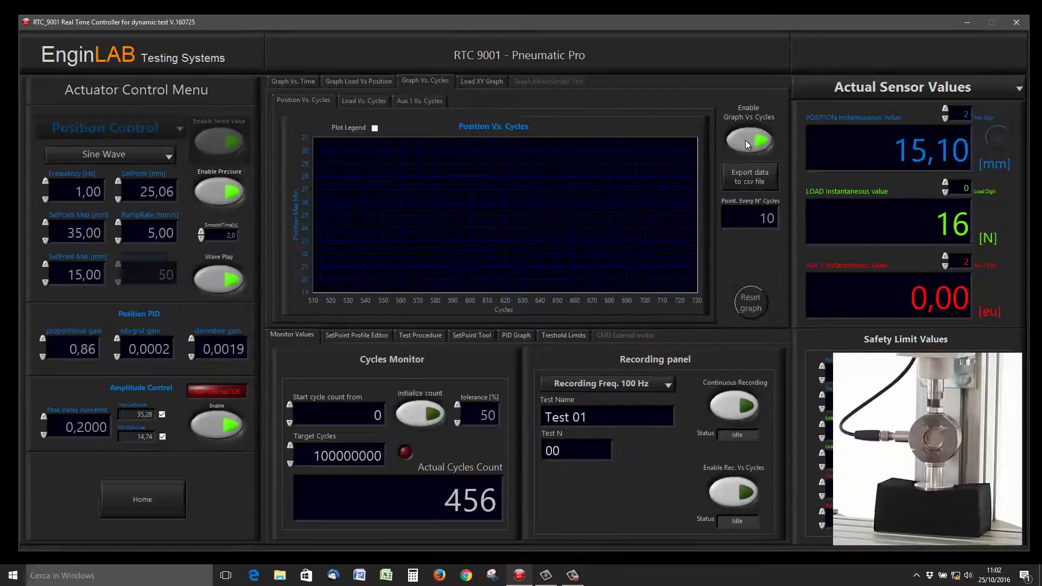
pyautogui.click(46, 182)
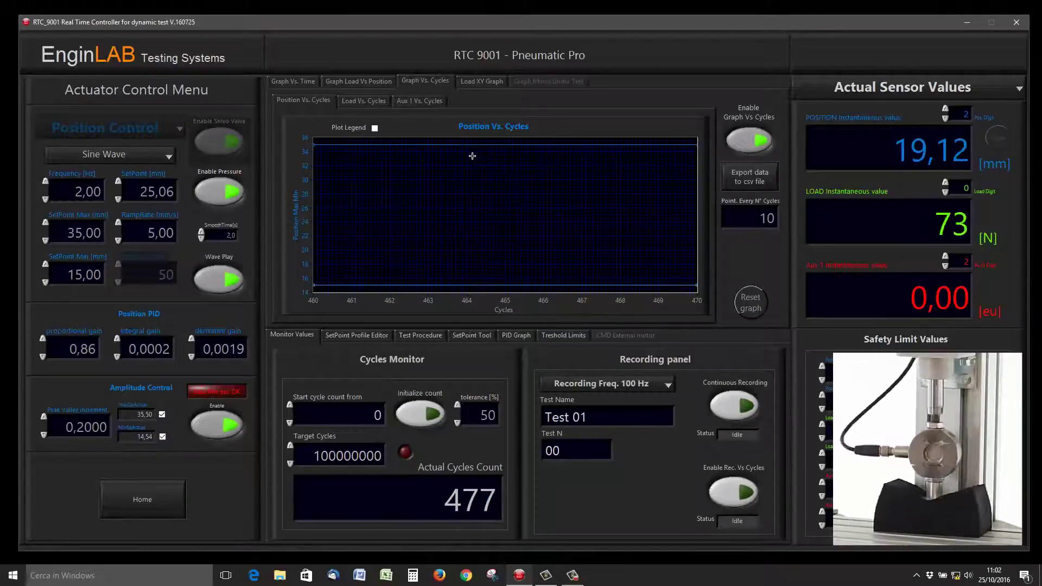
# Look at the Load and Aux 1 Vs. Cycles plots, ending on Position Vs. Cycles
pyautogui.click(375, 100)
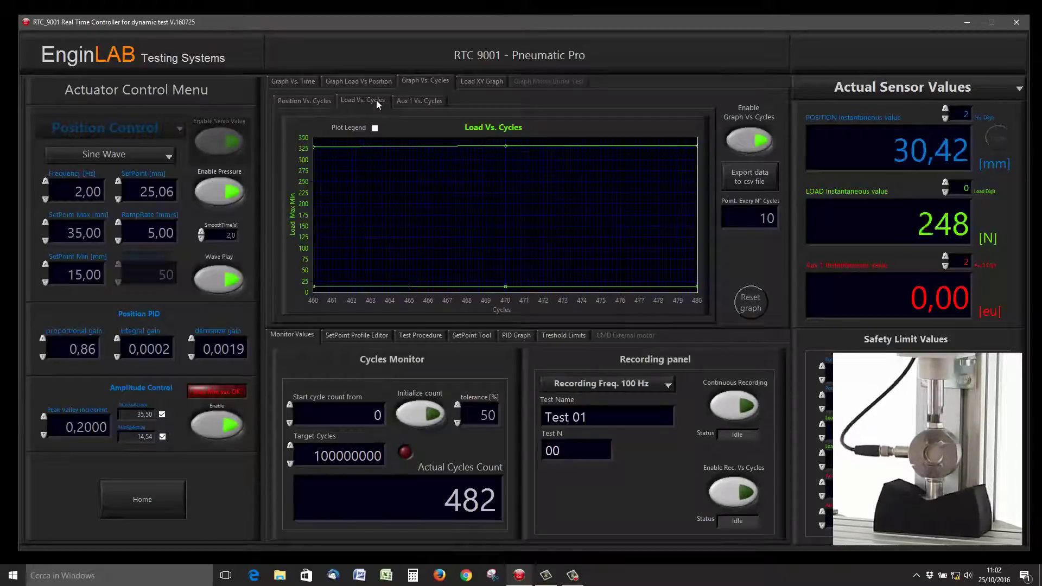
pyautogui.click(432, 100)
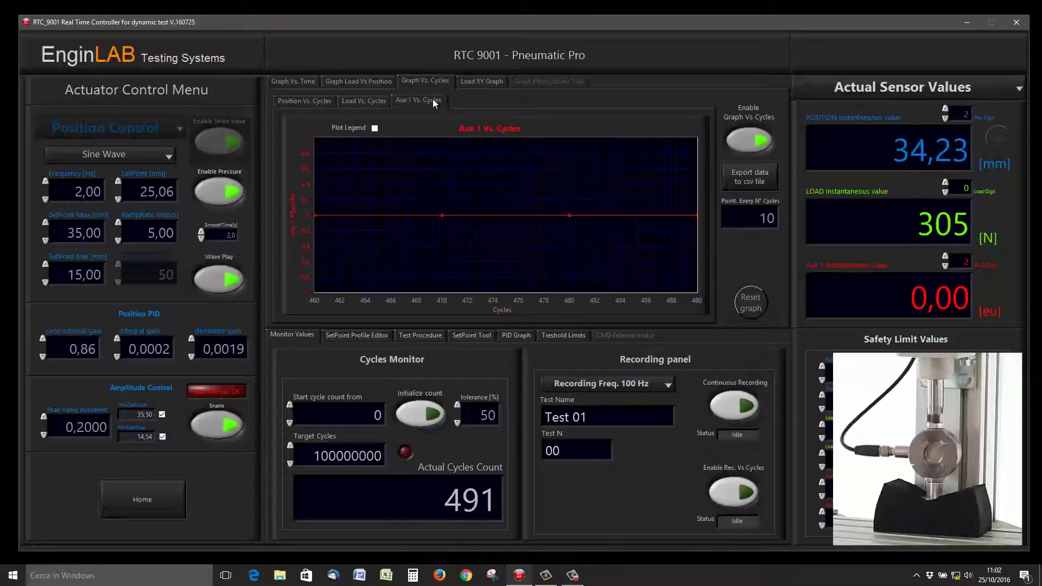
pyautogui.click(374, 100)
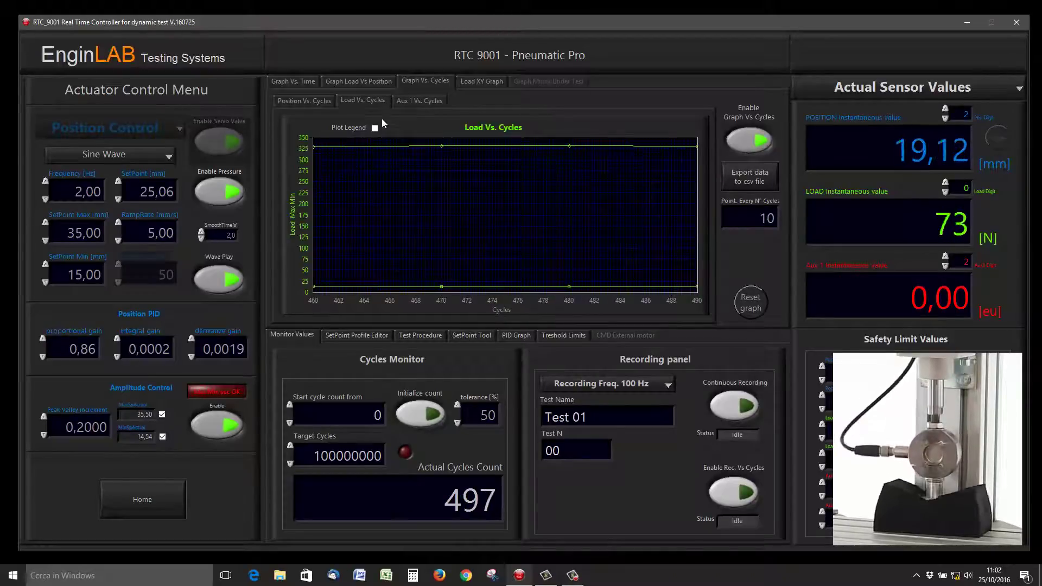
pyautogui.click(323, 100)
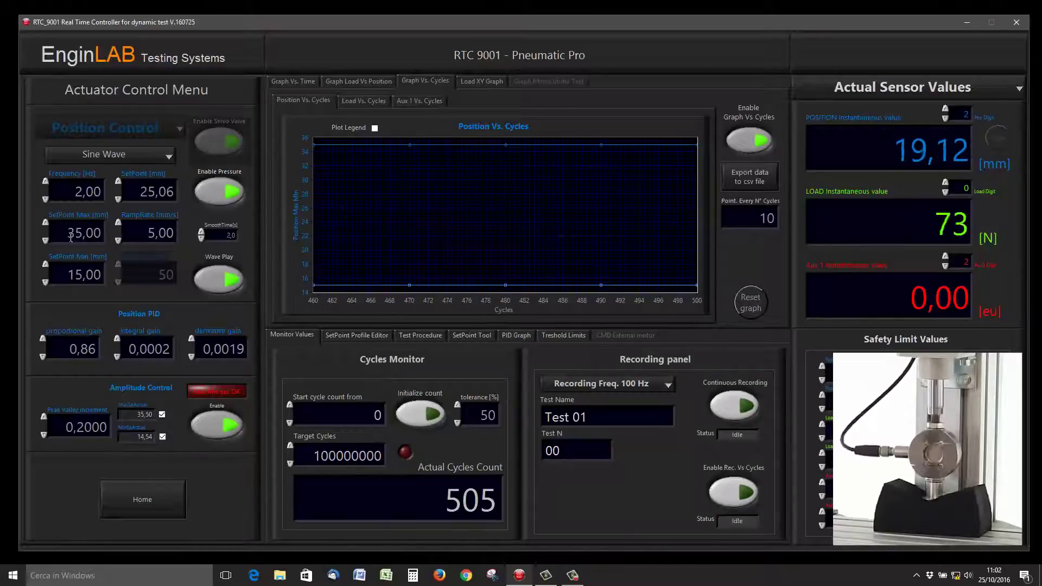
# Switch to Dynamic Sensor Values and set SetPoint Max to 40,00 mm
pyautogui.click(974, 88)
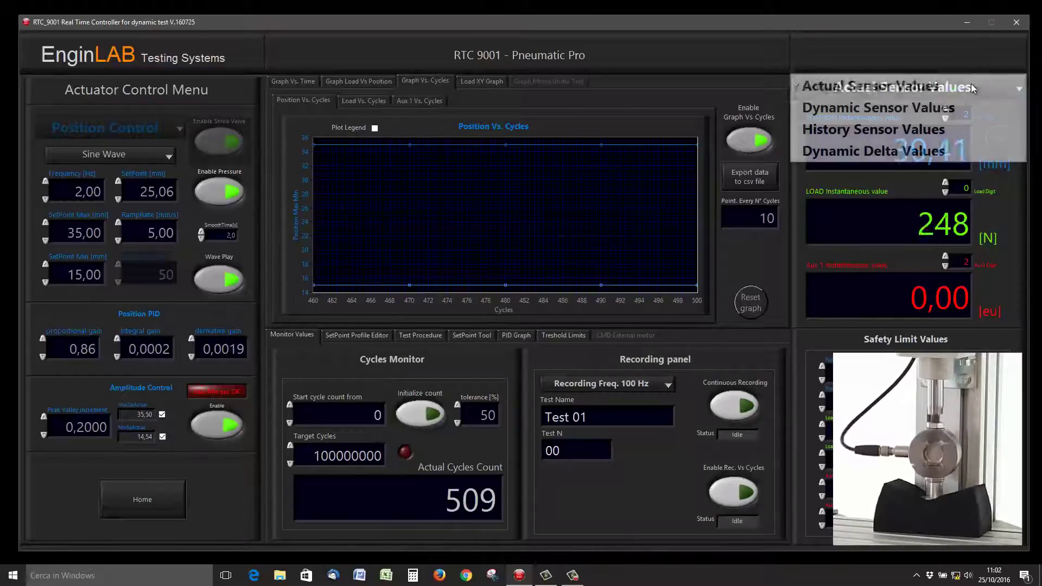
pyautogui.click(954, 106)
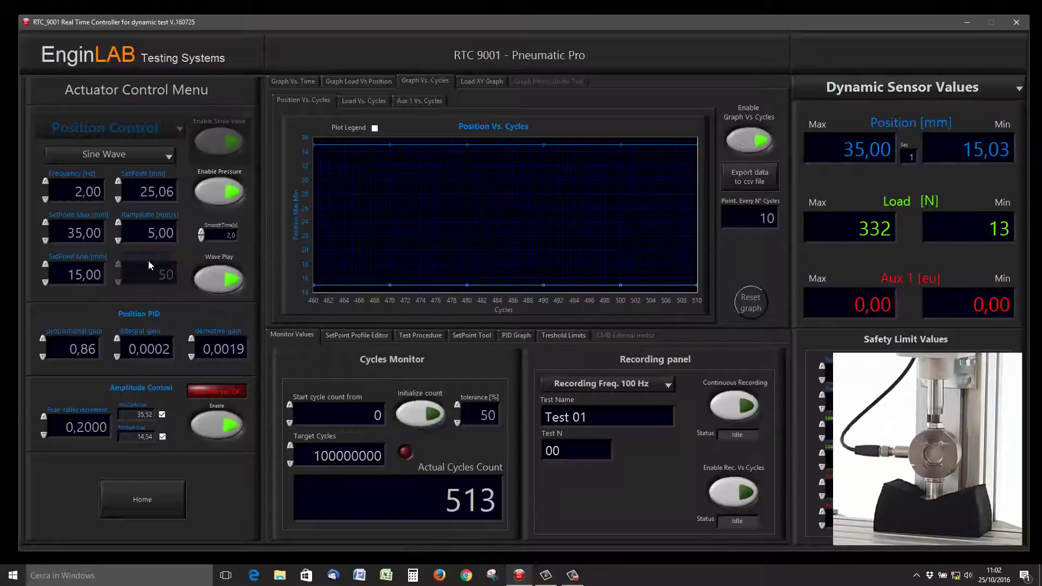
pyautogui.moveTo(66, 232); pyautogui.dragTo(106, 232)
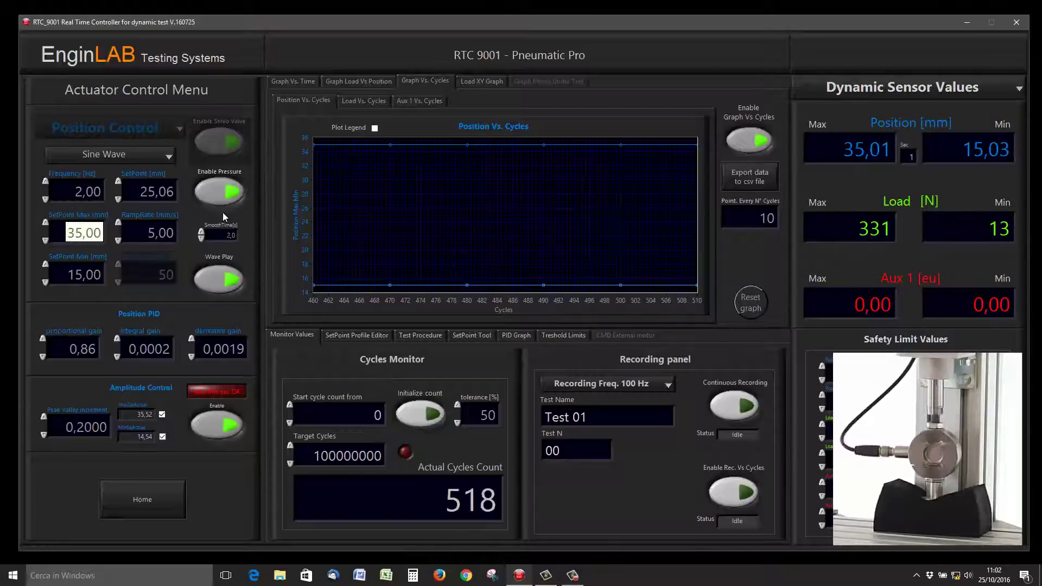
pyautogui.write('40')
pyautogui.press('Return')
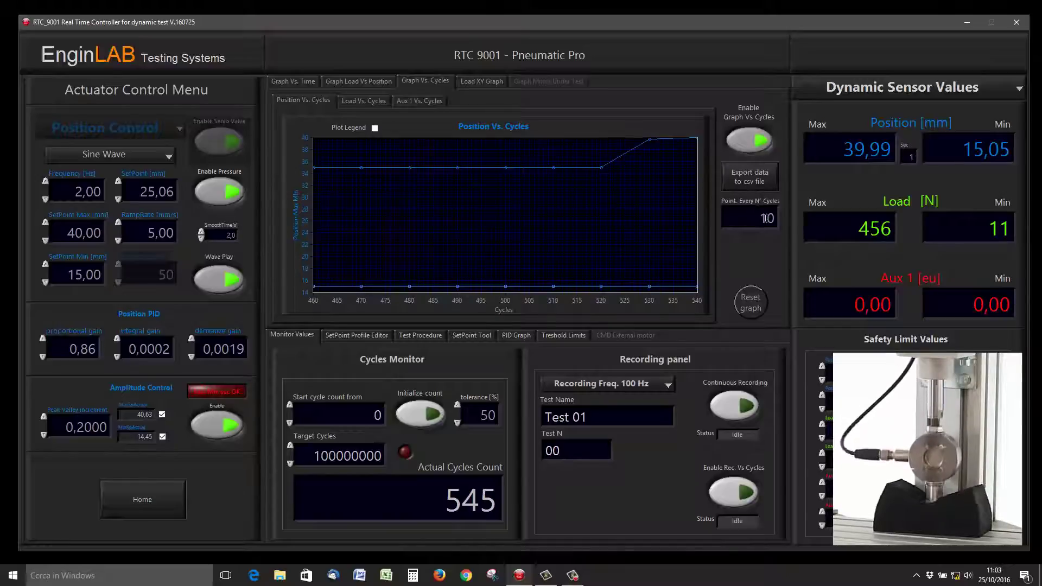
# Plot a point every 5 cycles and show the Load Vs. Cycles plot
pyautogui.write('5')
pyautogui.press('Return')
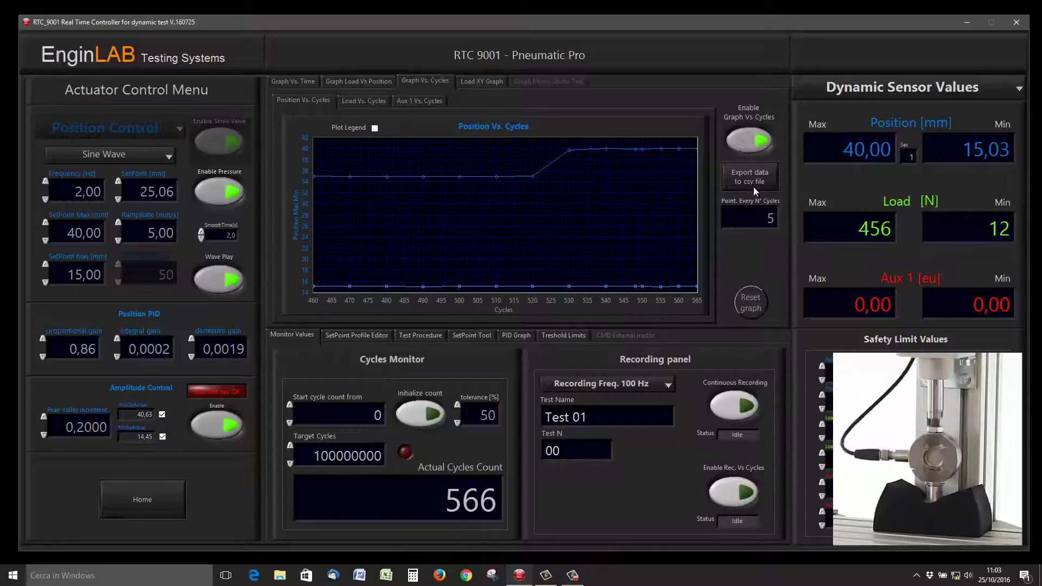
pyautogui.click(373, 102)
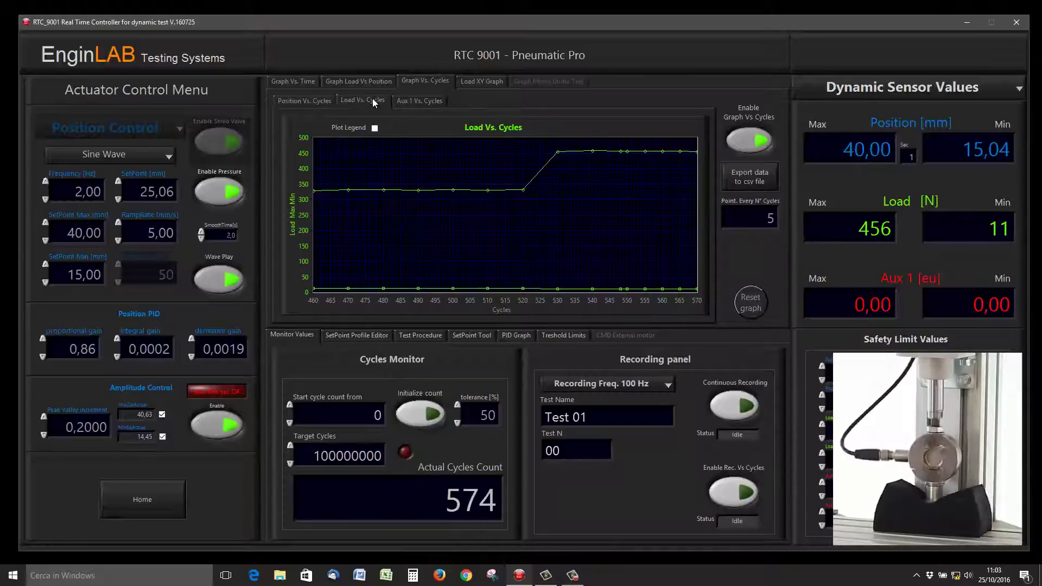
# Set SetPoint Max to 30 mm and show the Position Vs. Cycles graph
pyautogui.moveTo(84, 236); pyautogui.dragTo(129, 248)
pyautogui.write('30')
pyautogui.press('Return')
pyautogui.click(312, 101)
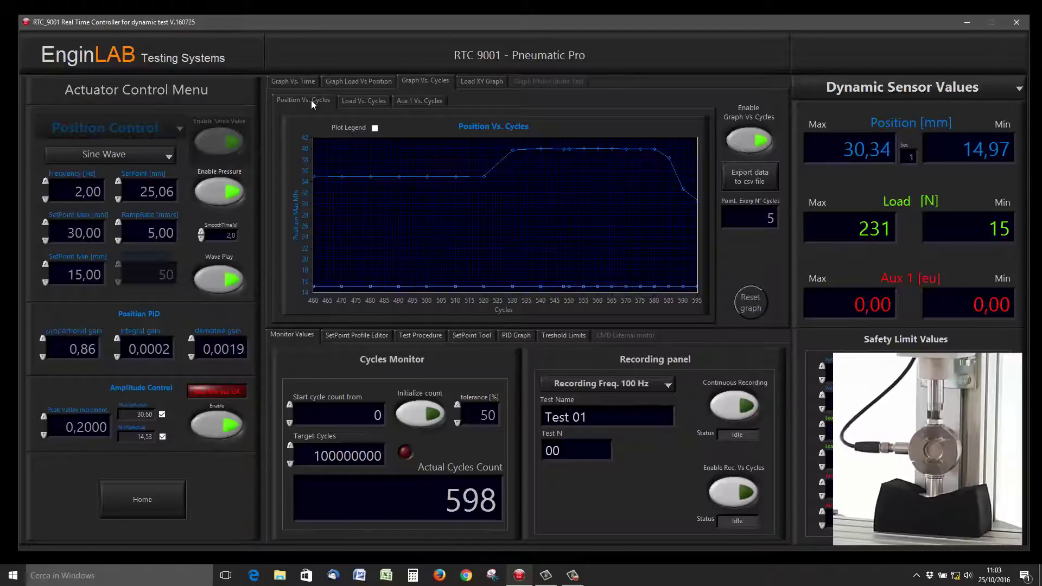
# Toggle the Max/Min plot legend and Min trace, ending with Min shown and legend hidden
pyautogui.click(375, 128)
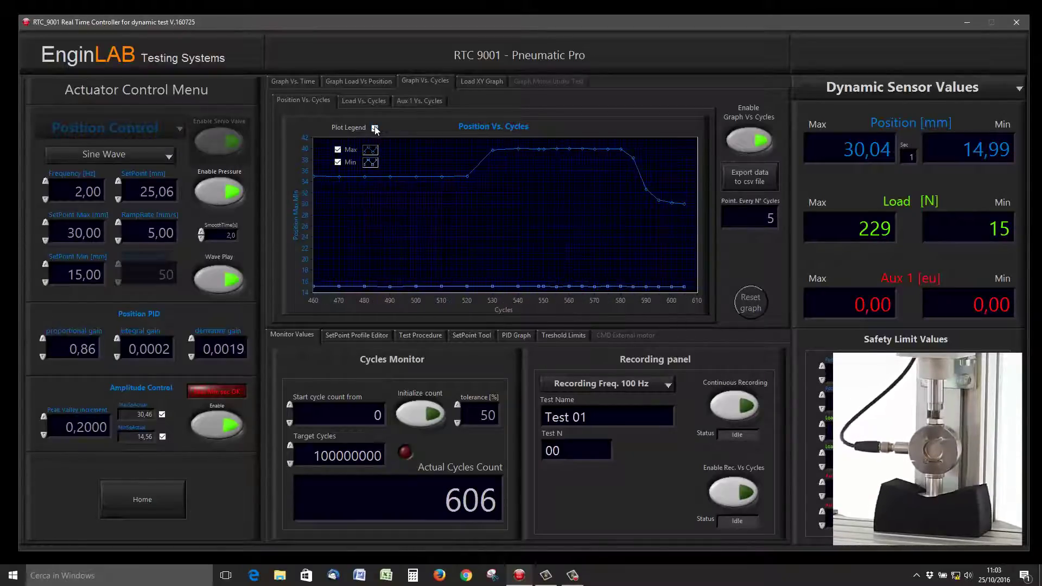
pyautogui.click(338, 162)
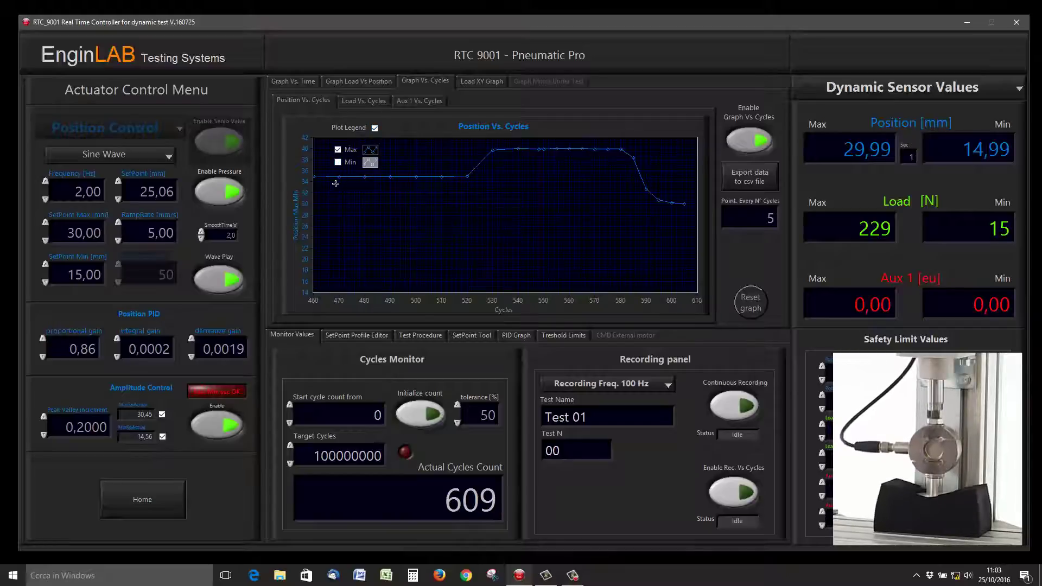
pyautogui.click(375, 129)
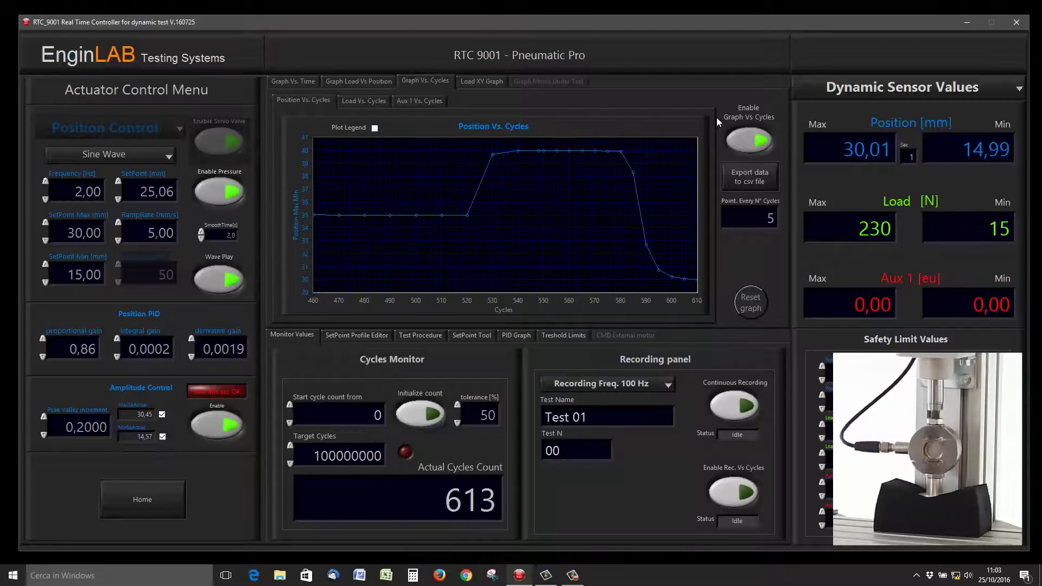
pyautogui.click(376, 130)
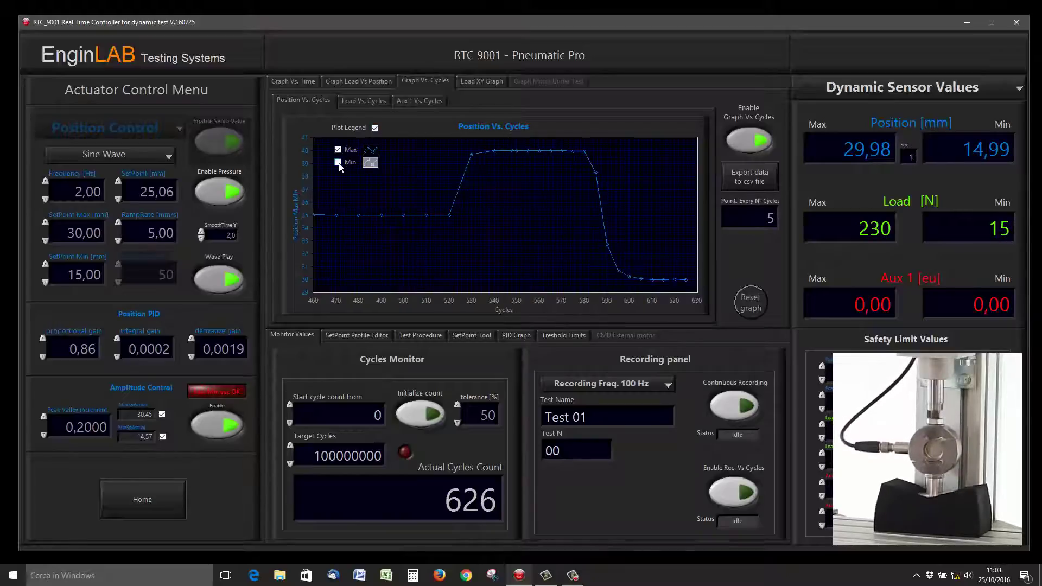
pyautogui.click(338, 164)
pyautogui.click(374, 129)
# Flip to Load Vs. Cycles and back to Position Vs. Cycles, then open Recording Freq. list
pyautogui.click(379, 100)
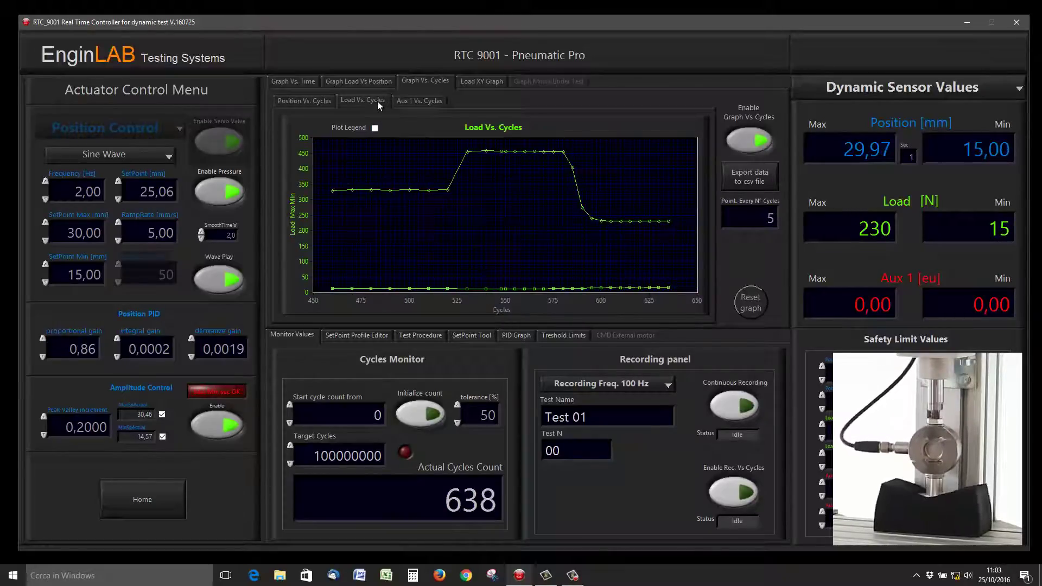
pyautogui.click(319, 102)
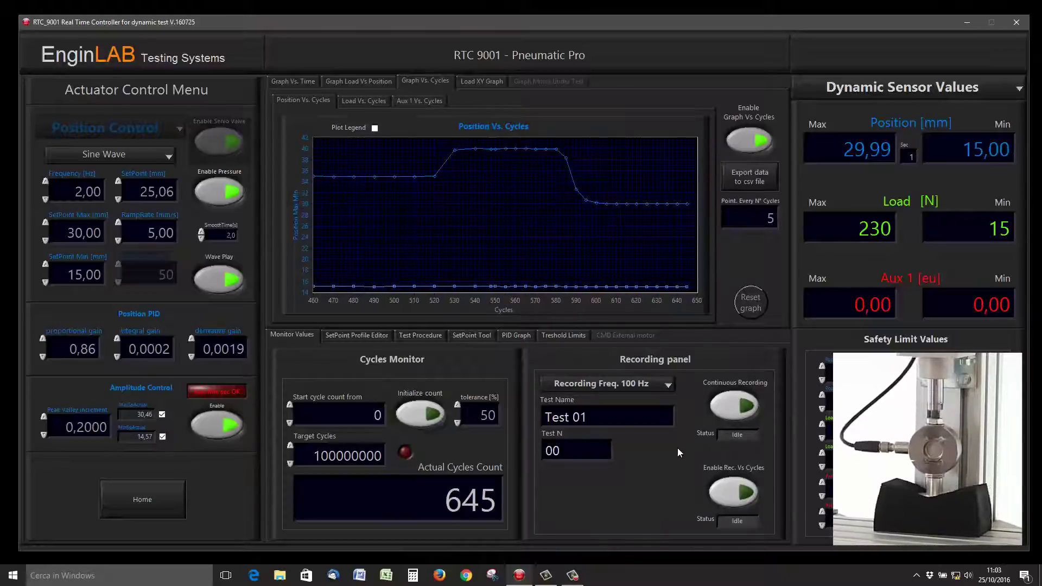
pyautogui.click(670, 382)
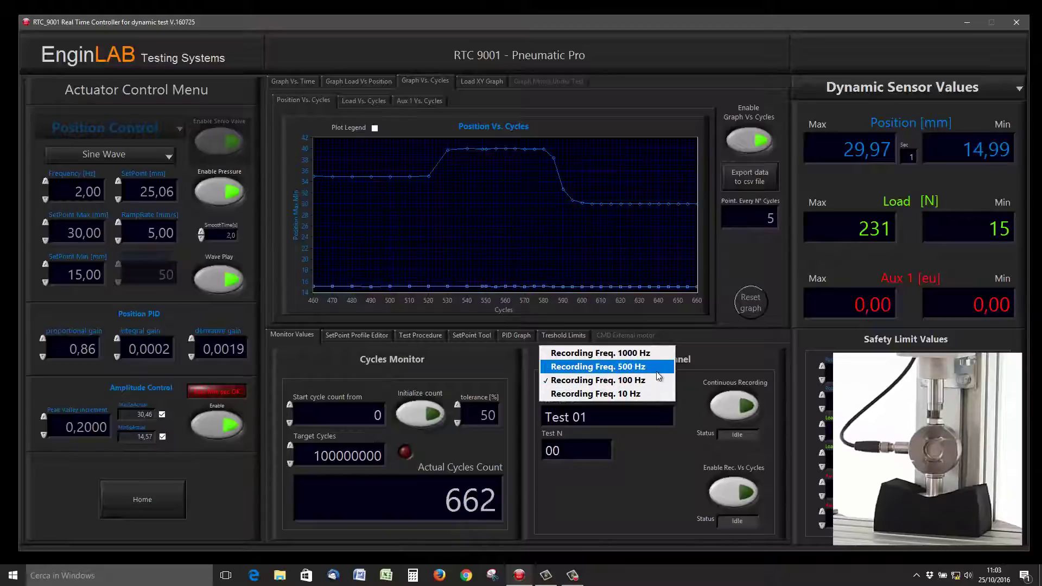
# Leave Recording Freq. unchanged, disable Graph Vs Cycles and Wave Play, and show Graph Vs. Time
pyautogui.click(672, 454)
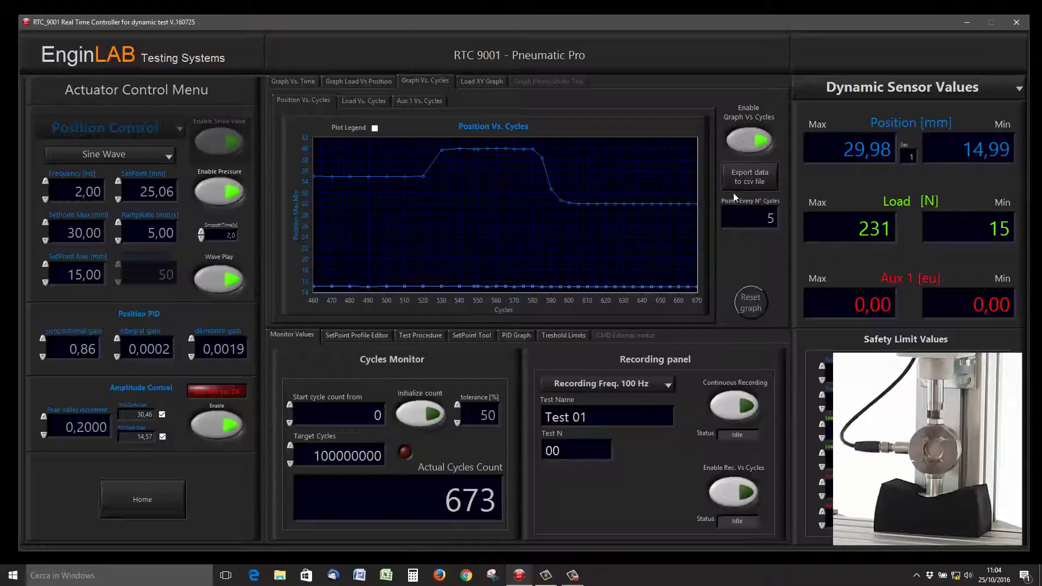
pyautogui.click(750, 138)
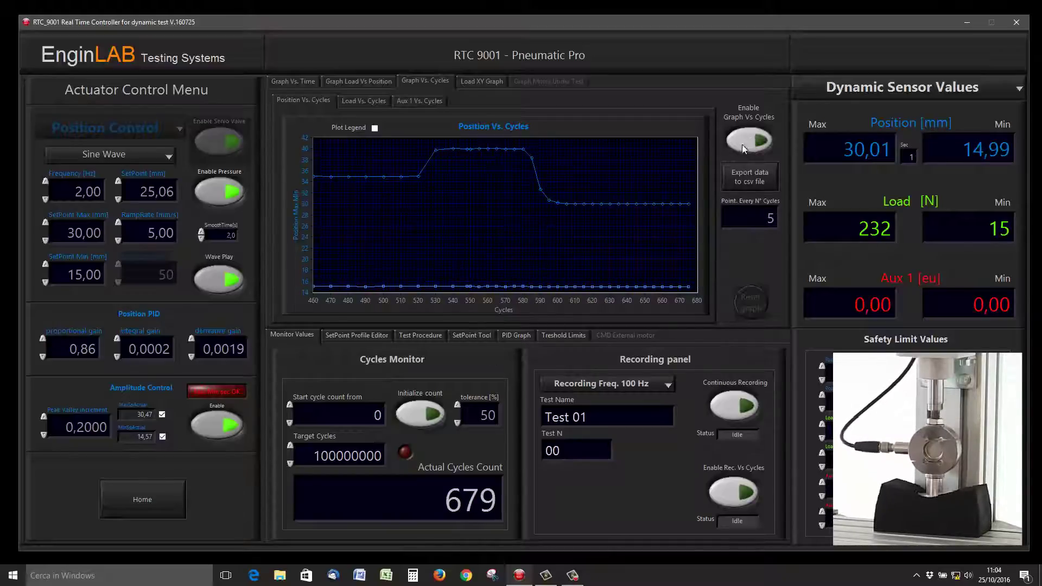
pyautogui.click(212, 285)
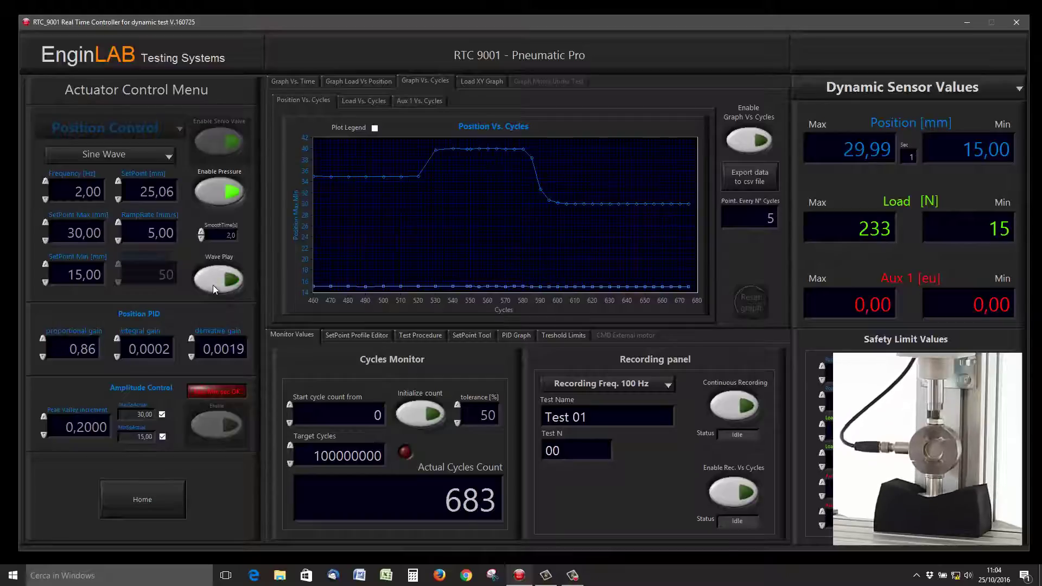
pyautogui.click(303, 83)
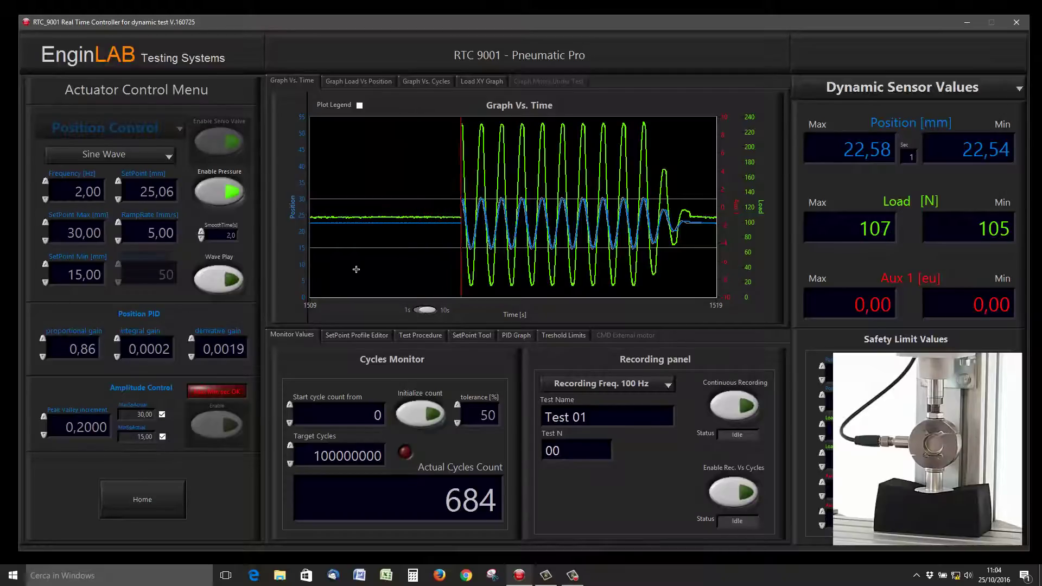
# Browse Test Procedure, SetPoint Tool, PID Graph and Treshold Limits tabs, ending on SetPoint Profile Editor
pyautogui.click(353, 337)
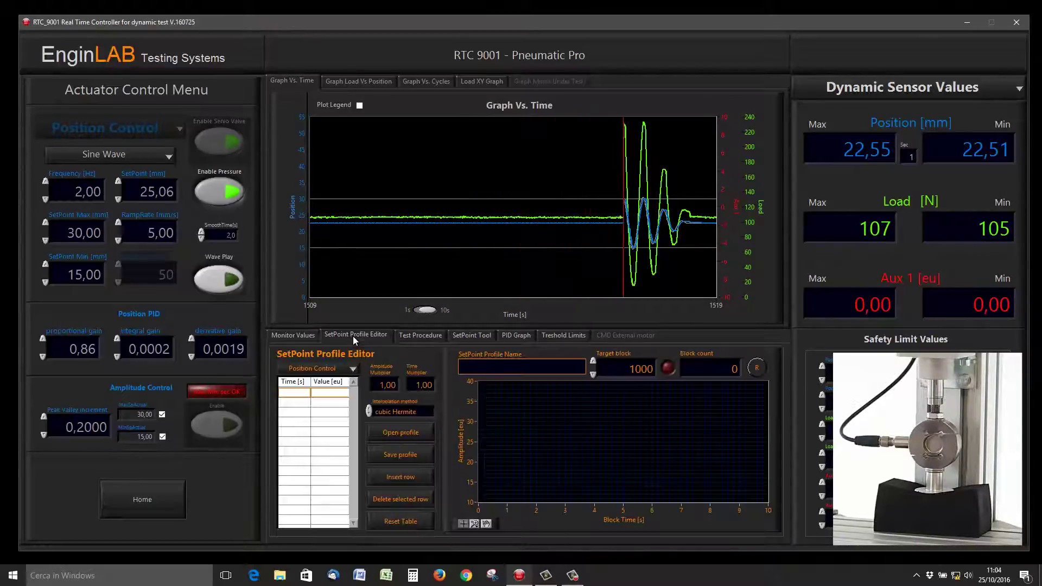
pyautogui.click(409, 336)
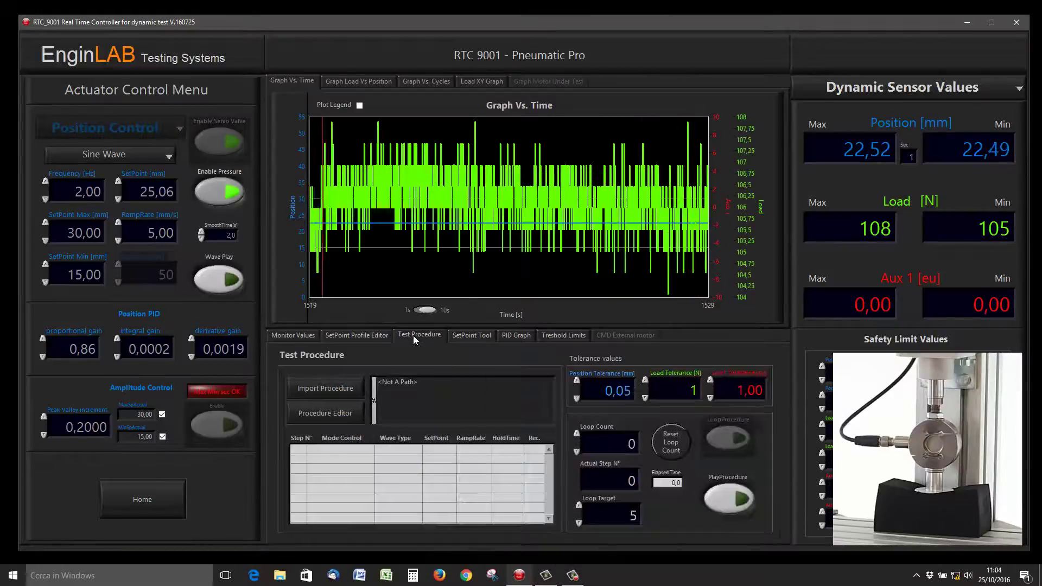
pyautogui.click(466, 336)
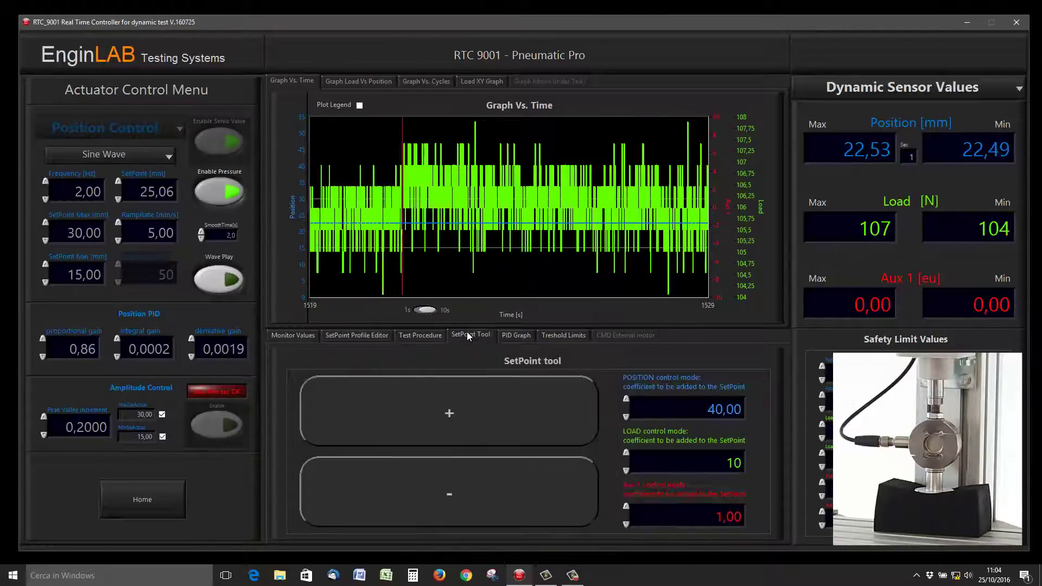
pyautogui.click(523, 336)
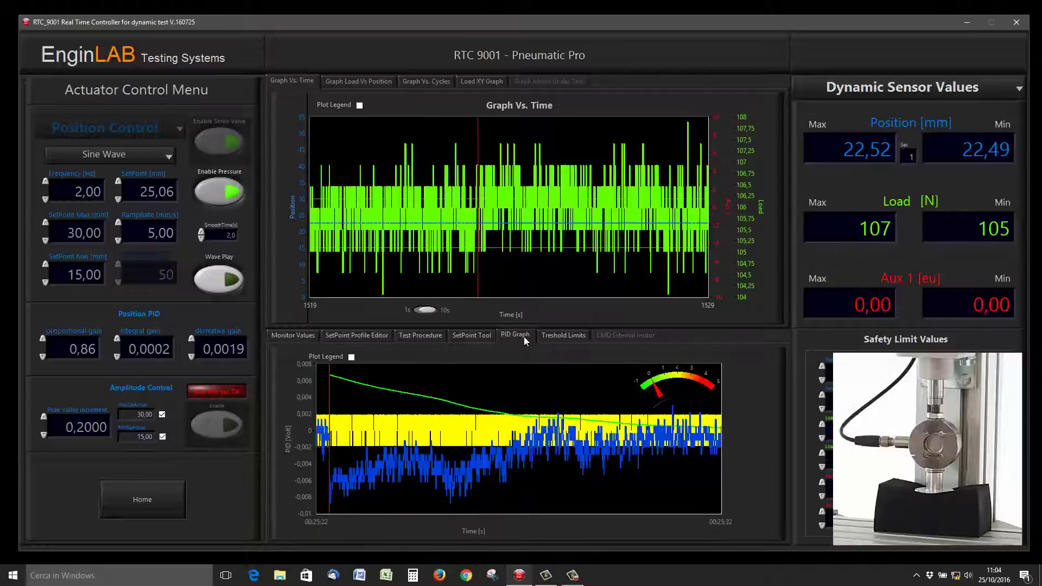
pyautogui.click(568, 334)
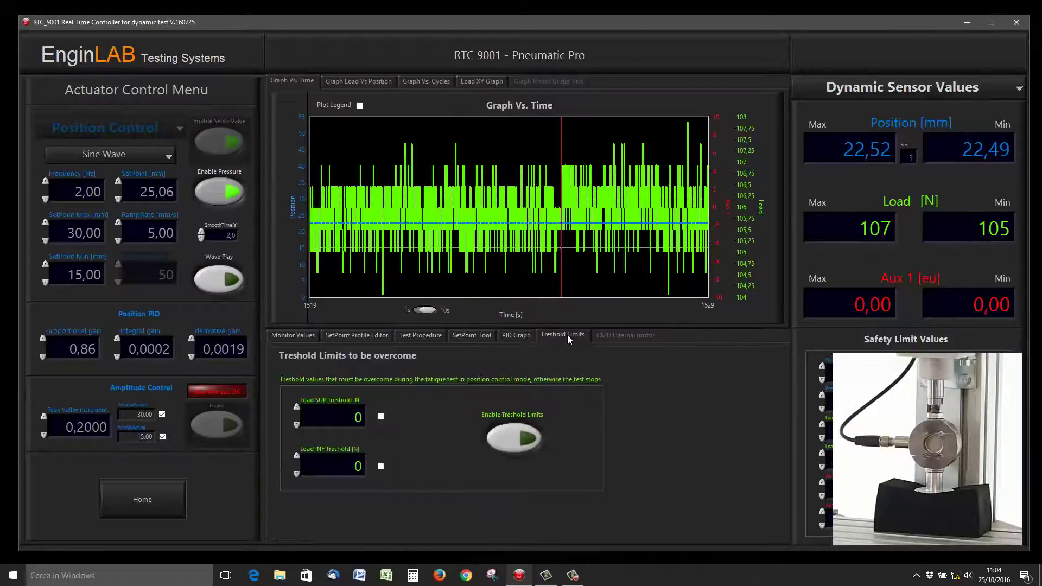
pyautogui.click(362, 336)
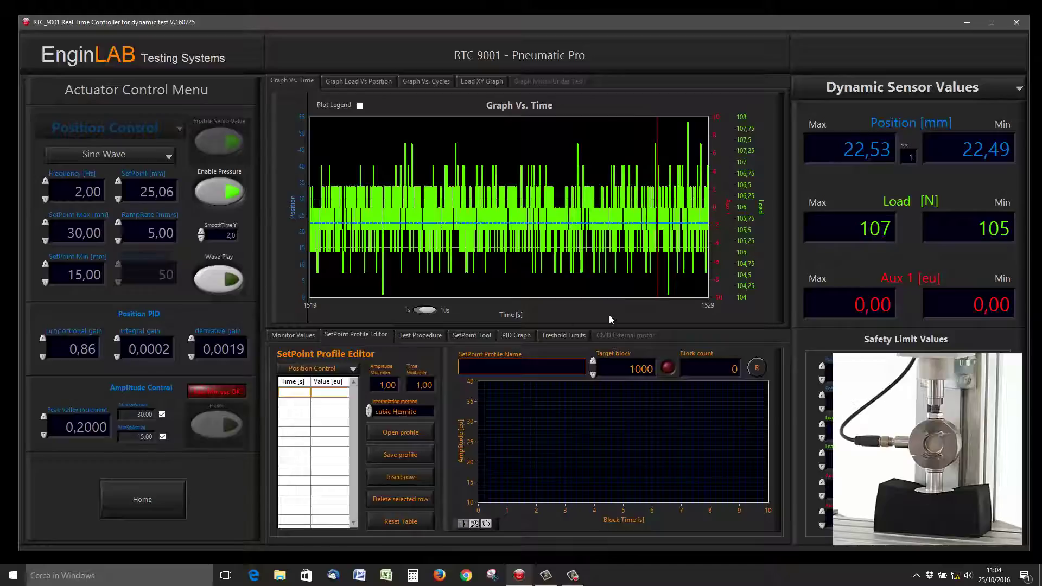
pyautogui.rightClick(748, 222)
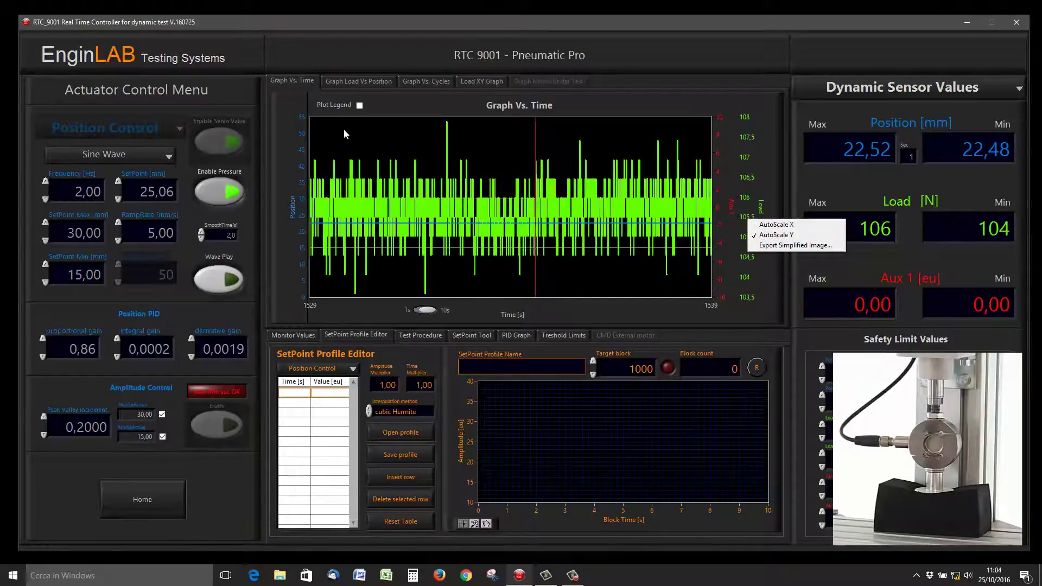
pyautogui.click(350, 80)
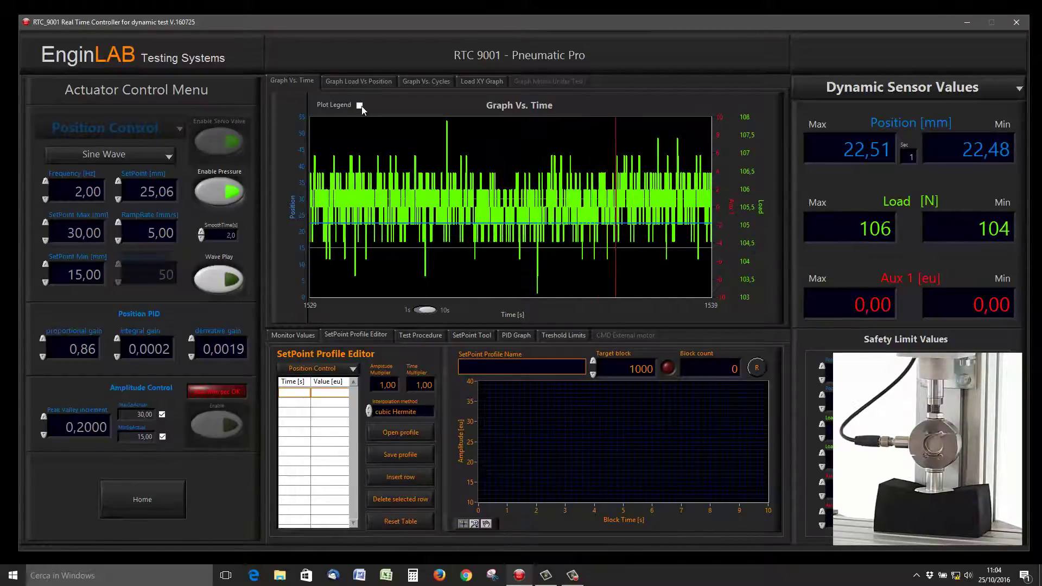
pyautogui.click(359, 106)
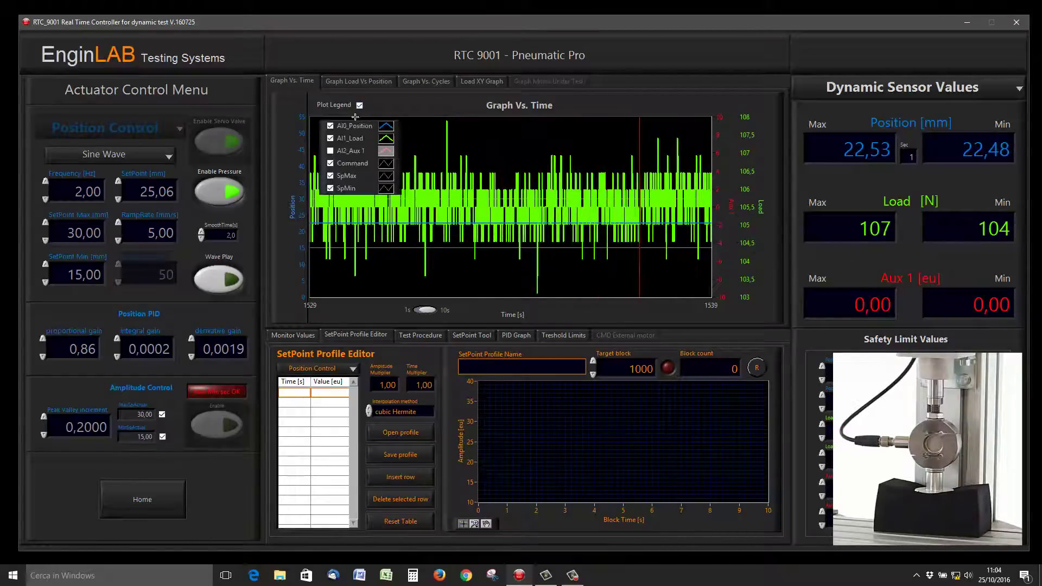
pyautogui.click(331, 139)
pyautogui.click(360, 105)
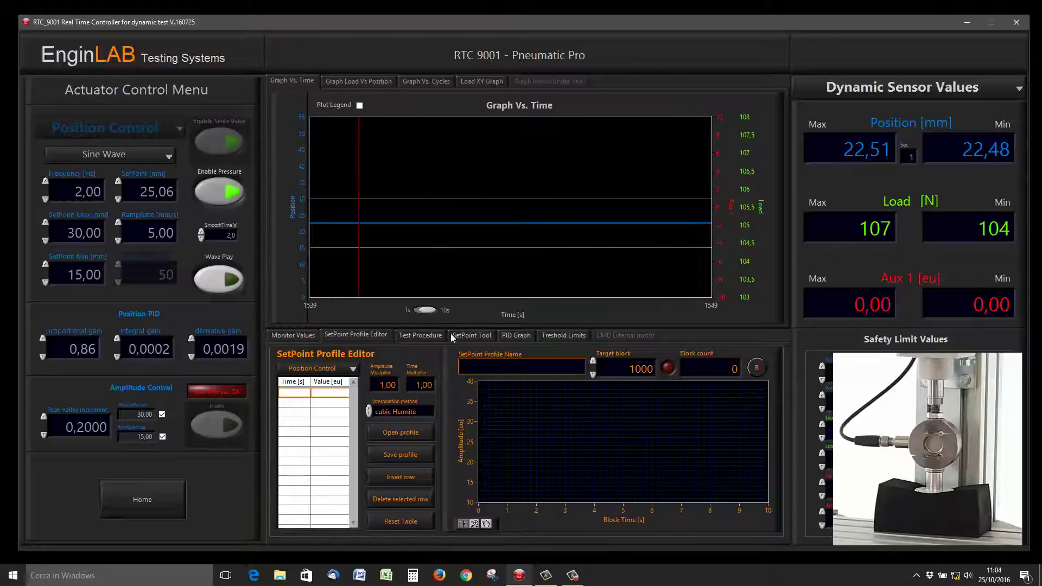
pyautogui.click(413, 432)
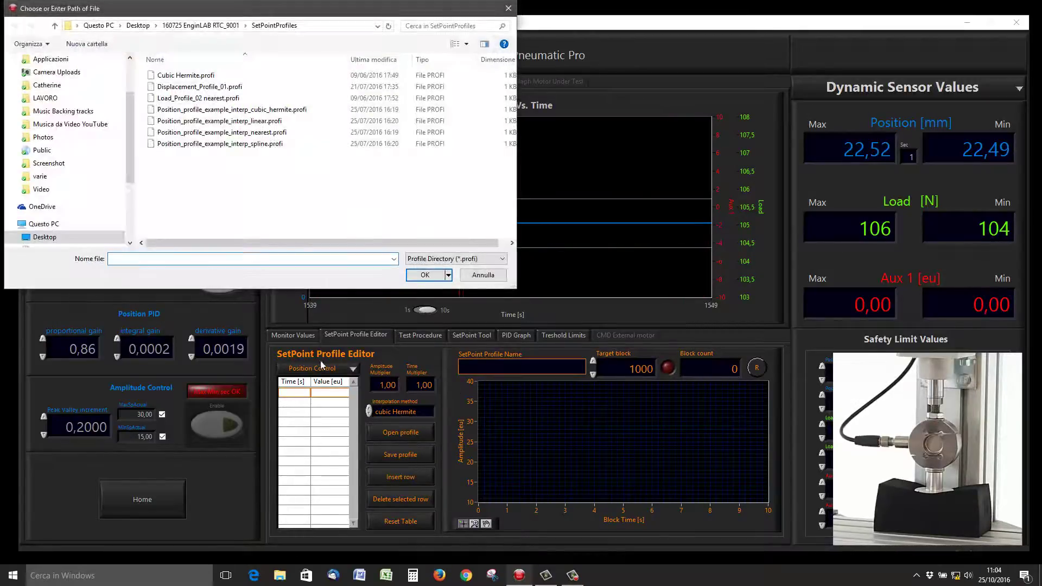
pyautogui.click(234, 143)
pyautogui.click(434, 275)
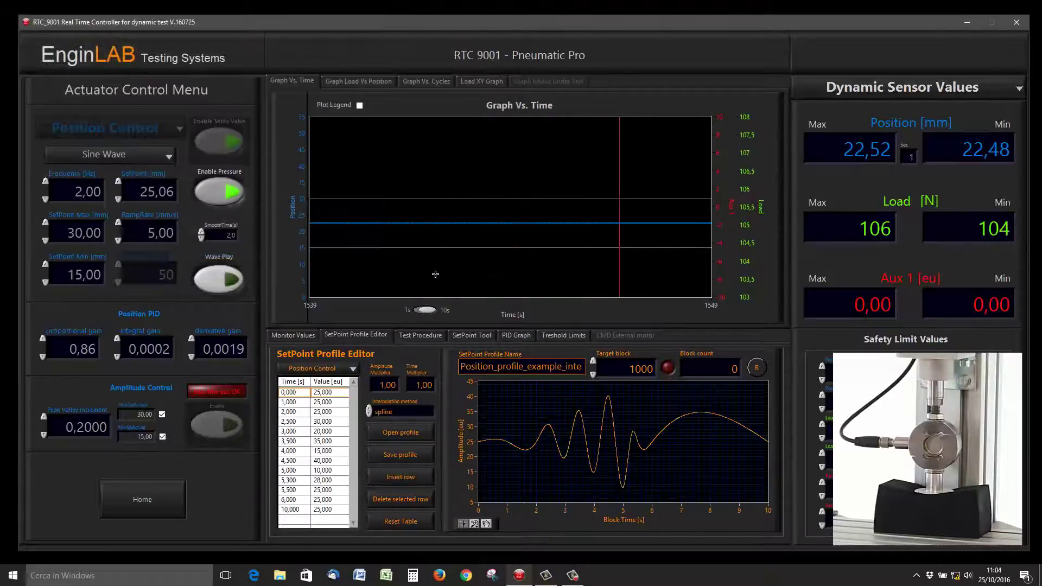
pyautogui.click(419, 433)
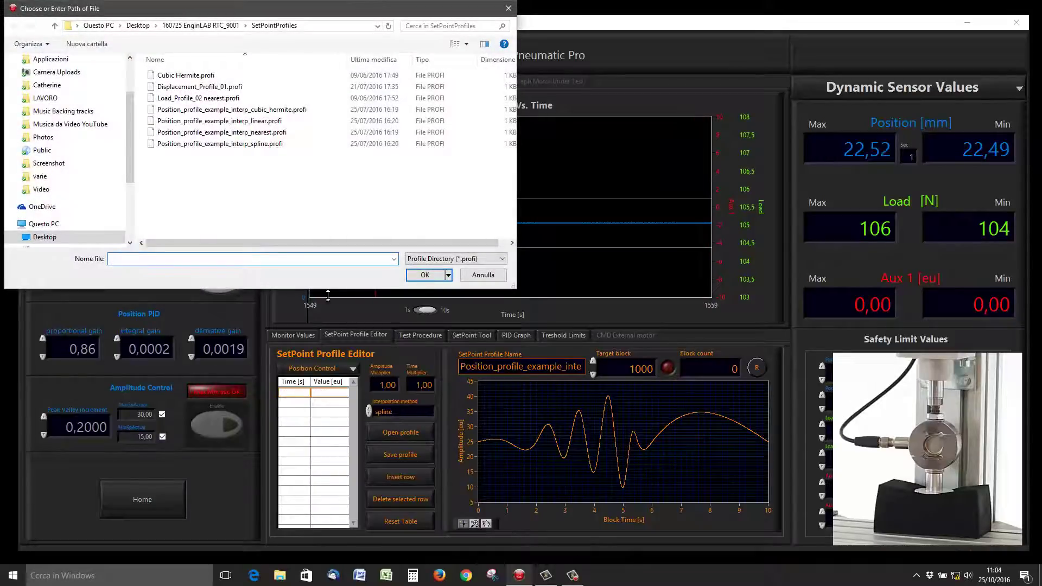
pyautogui.click(255, 111)
pyautogui.click(427, 276)
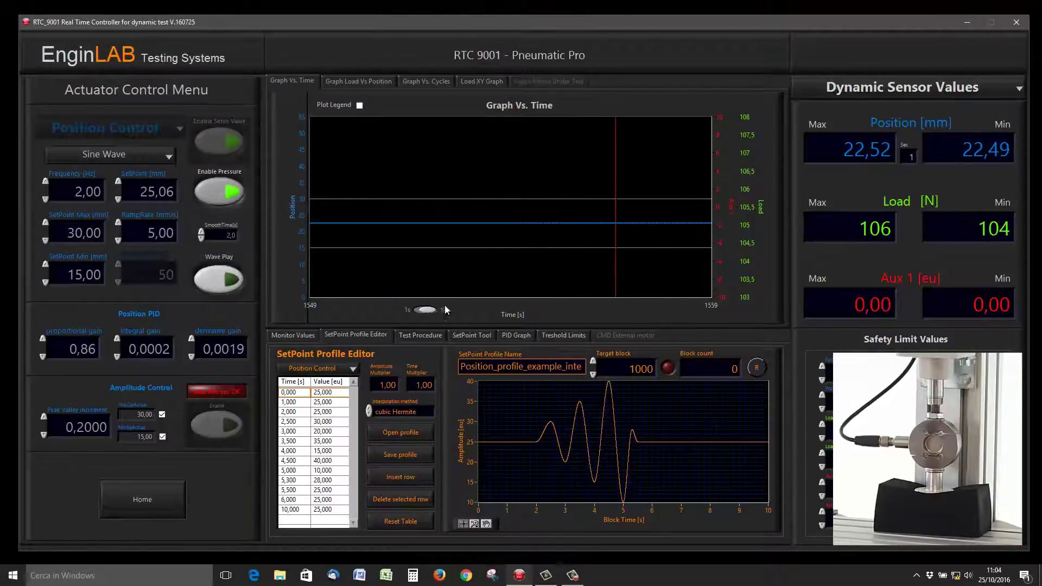
pyautogui.click(360, 105)
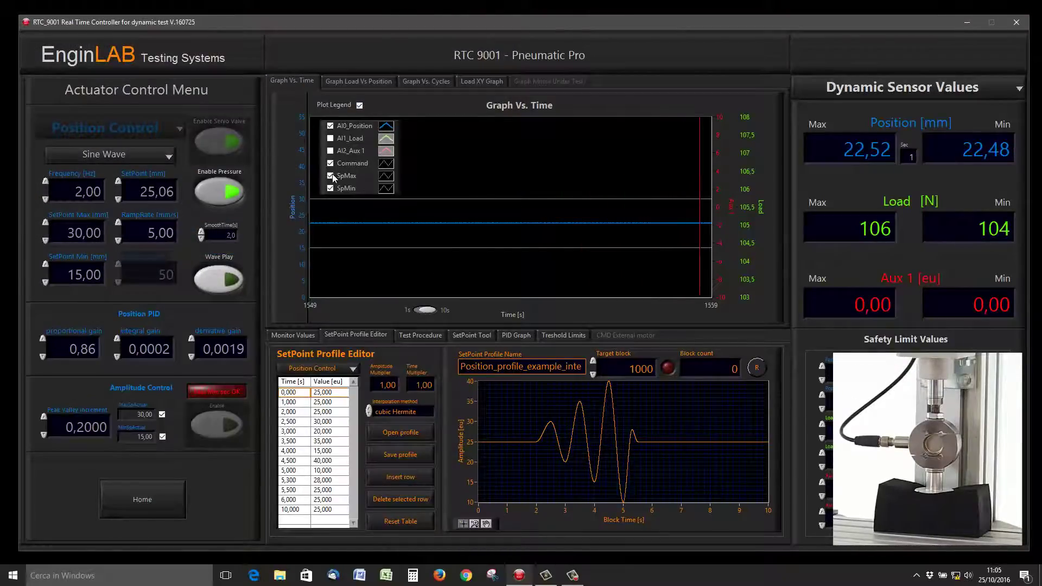
pyautogui.click(359, 105)
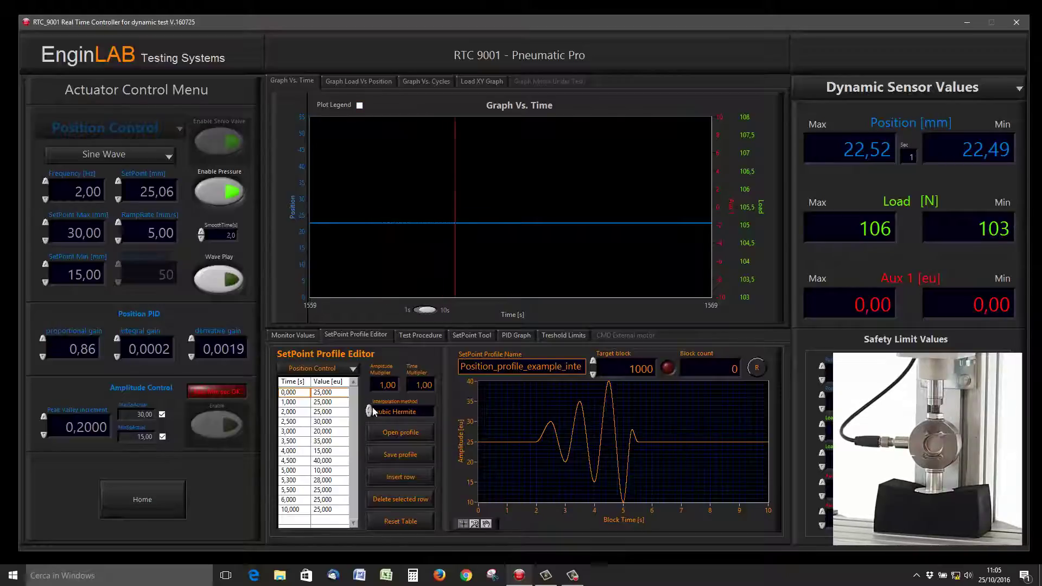
# Select the SetPoint Profile waveform and change the position setpoint from 22,50 to 25
pyautogui.click(130, 159)
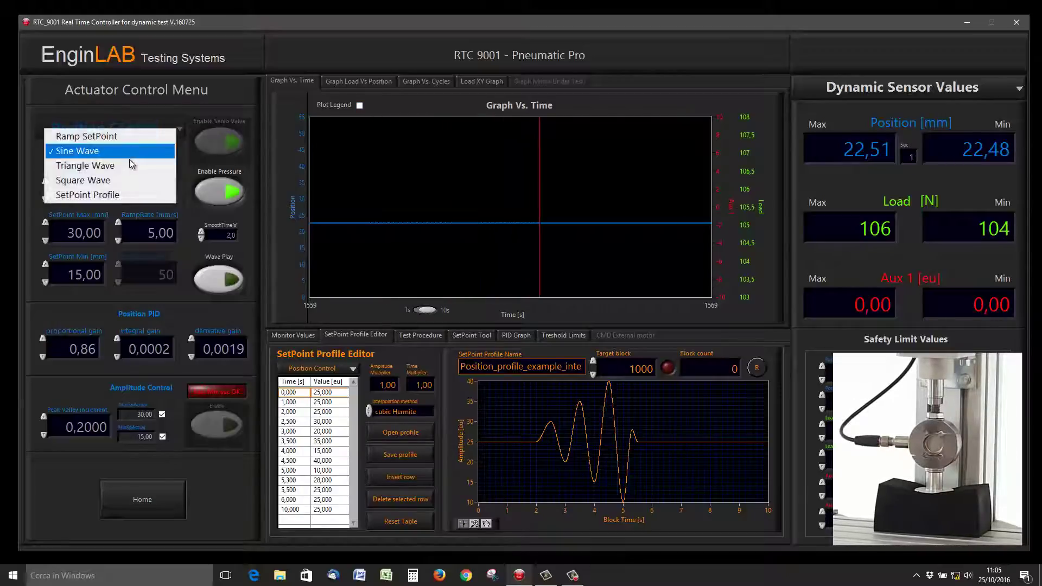
pyautogui.click(122, 193)
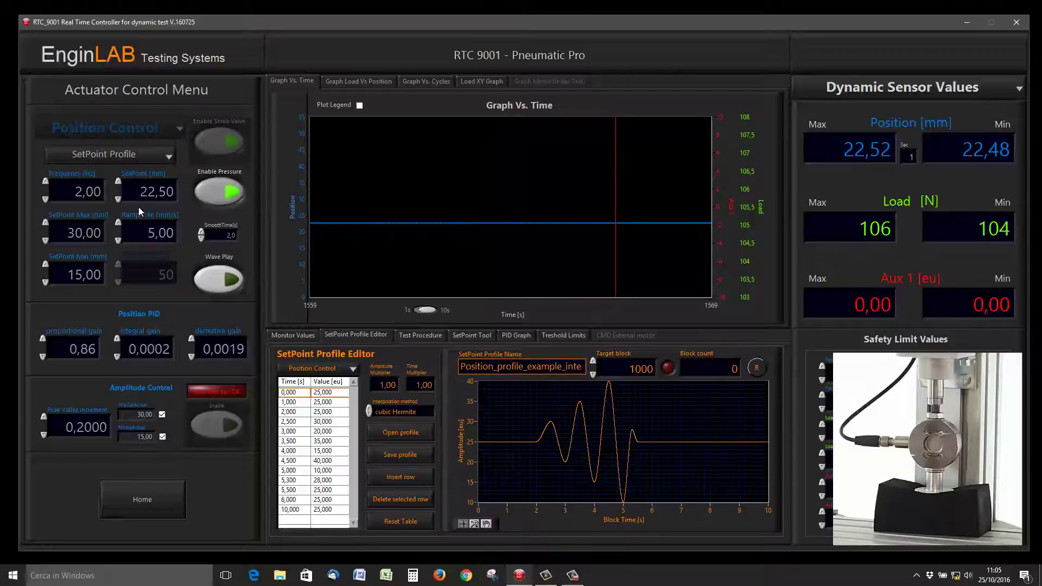
pyautogui.doubleClick(138, 193)
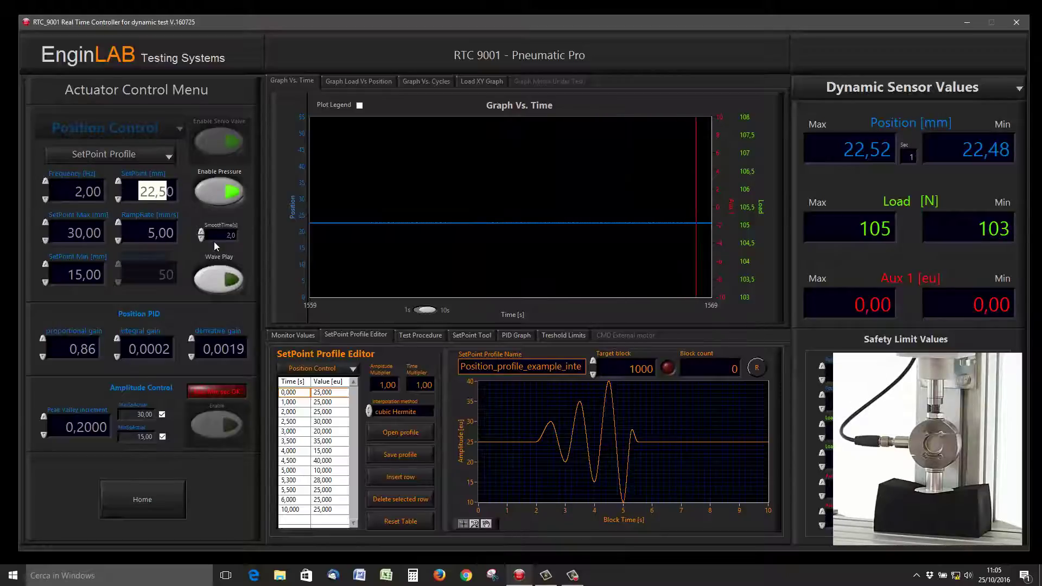
pyautogui.press('Return')
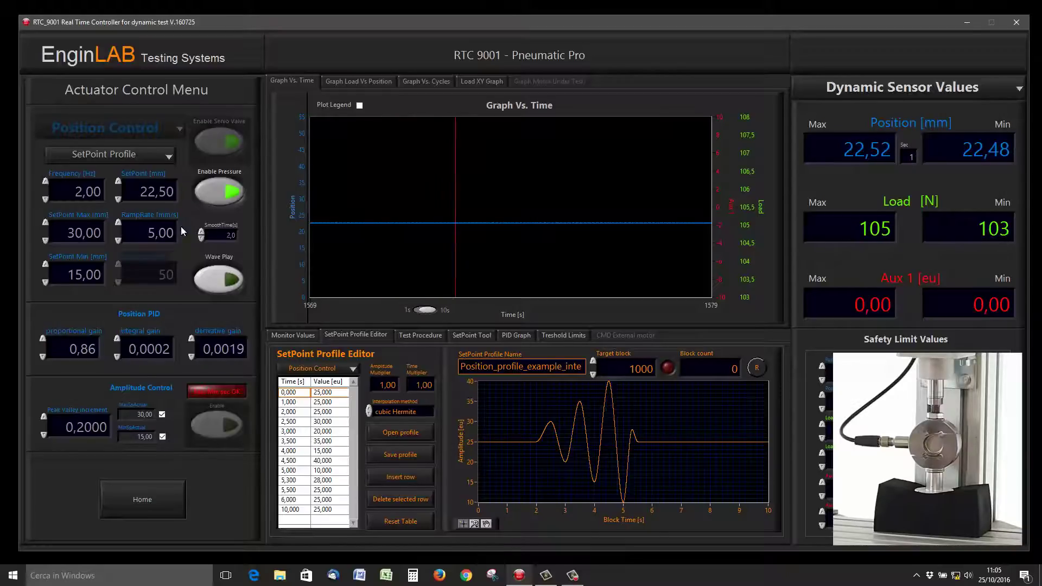
pyautogui.moveTo(140, 191); pyautogui.dragTo(175, 192)
pyautogui.write('25')
pyautogui.press('Return')
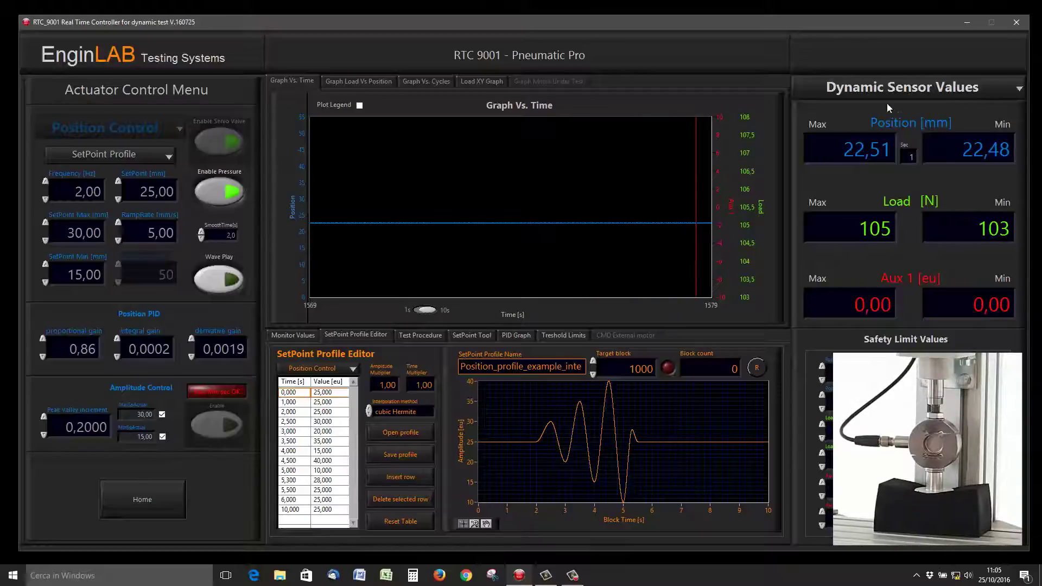
# Show Actual Sensor Values and ramp the position setpoint to 25 mm with Ramp SetPoint
pyautogui.click(903, 87)
pyautogui.click(894, 64)
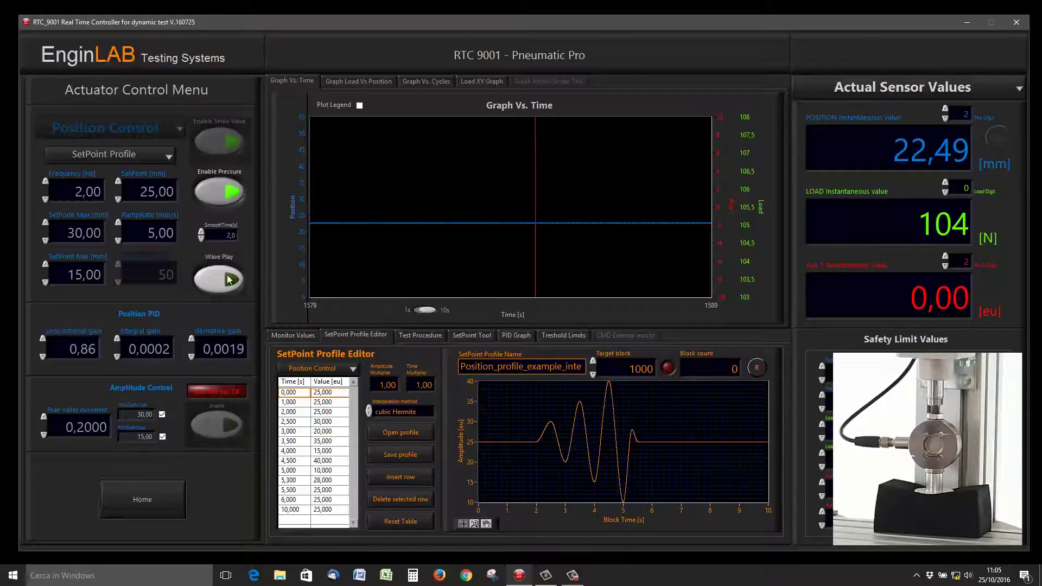
pyautogui.click(109, 154)
pyautogui.click(145, 96)
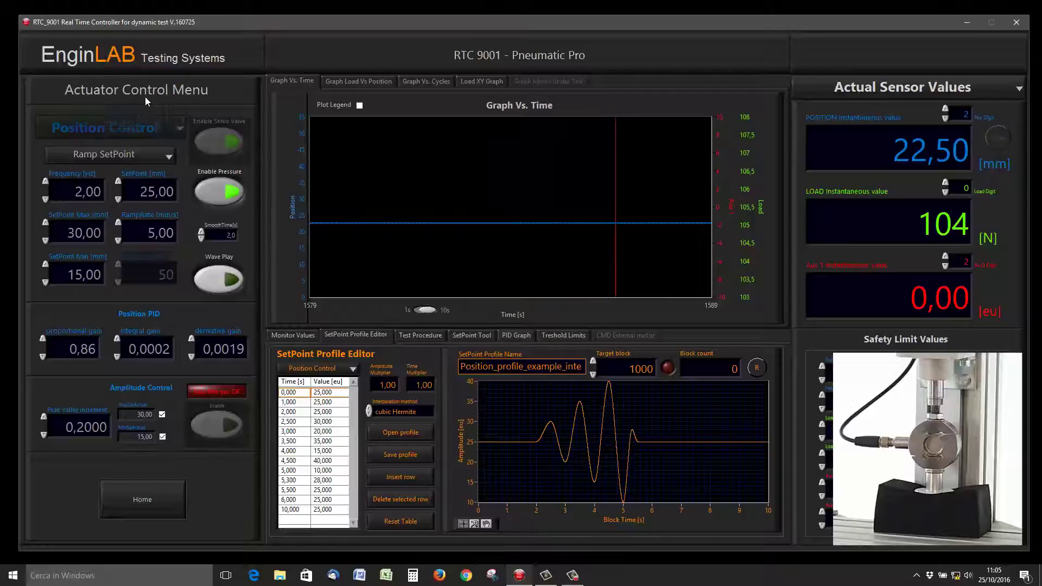
pyautogui.click(135, 190)
pyautogui.doubleClick(135, 190)
pyautogui.write('25')
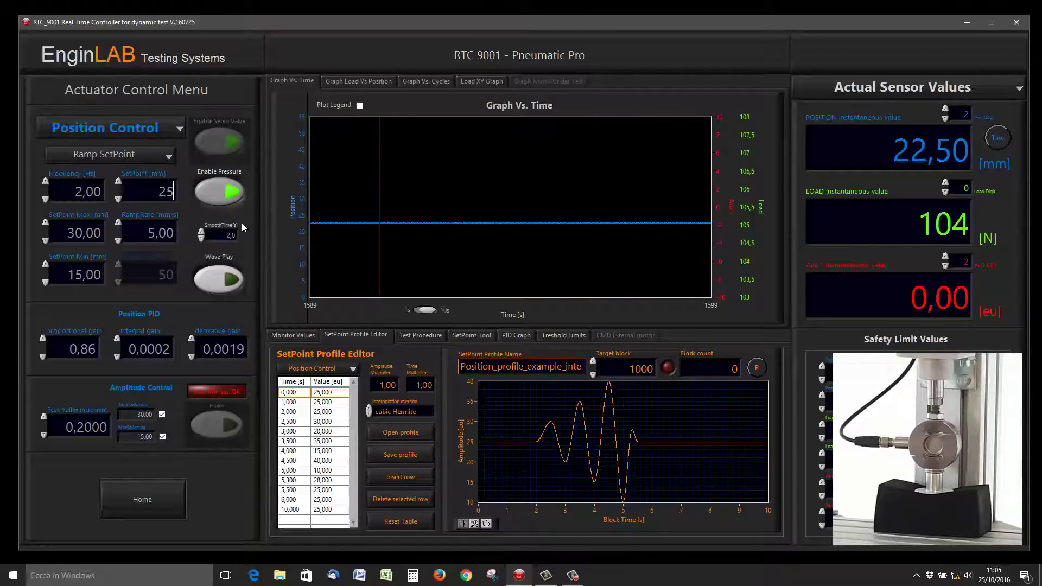
pyautogui.press('Return')
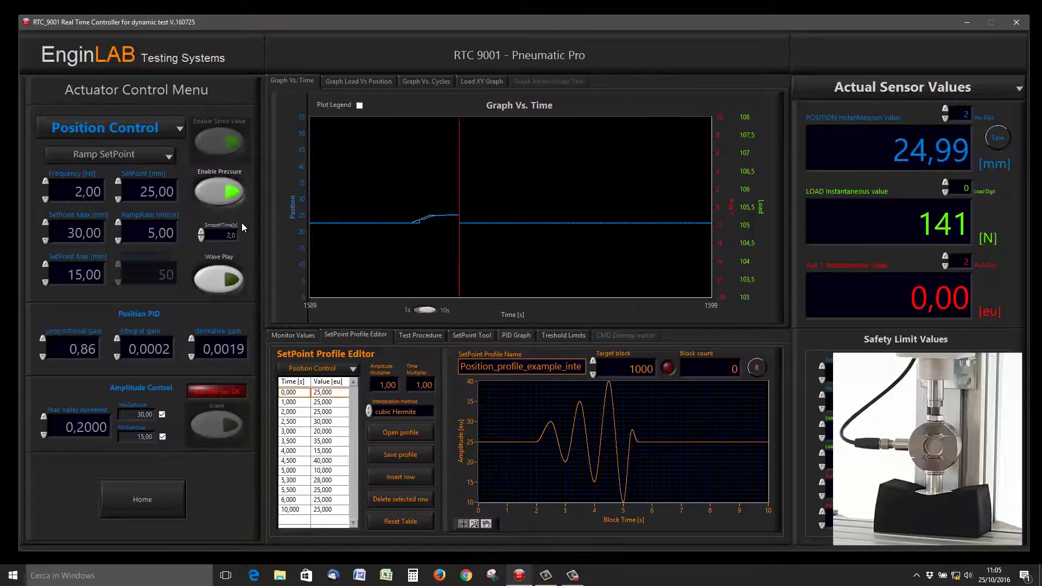
# Select the SetPoint Profile waveform and start Wave Play
pyautogui.click(139, 158)
pyautogui.click(128, 211)
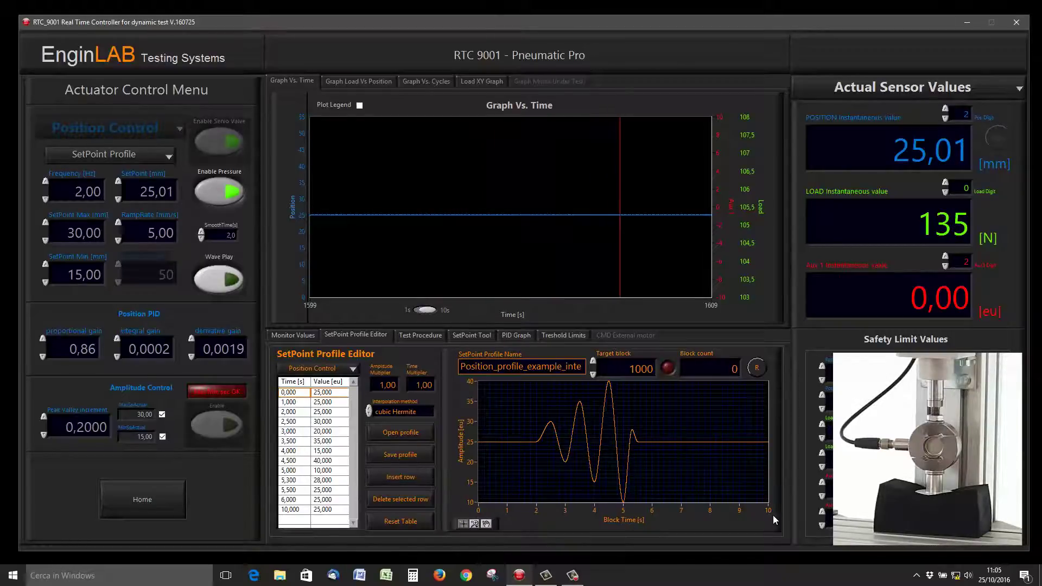
pyautogui.click(223, 280)
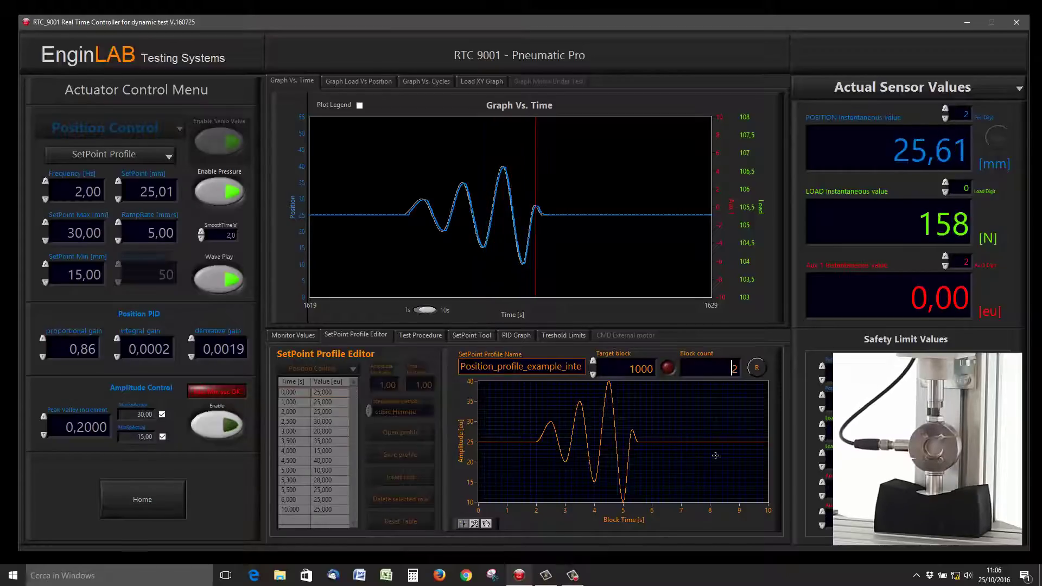
pyautogui.click(636, 368)
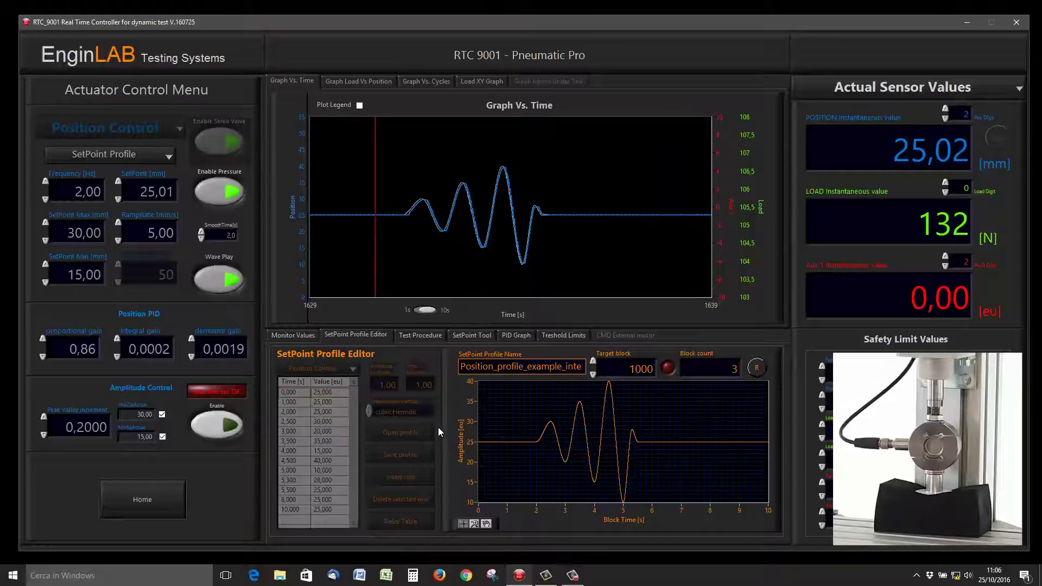
# Replay the profile with a 0,2 time multiplier, reset the block count, then stop playback
pyautogui.click(229, 282)
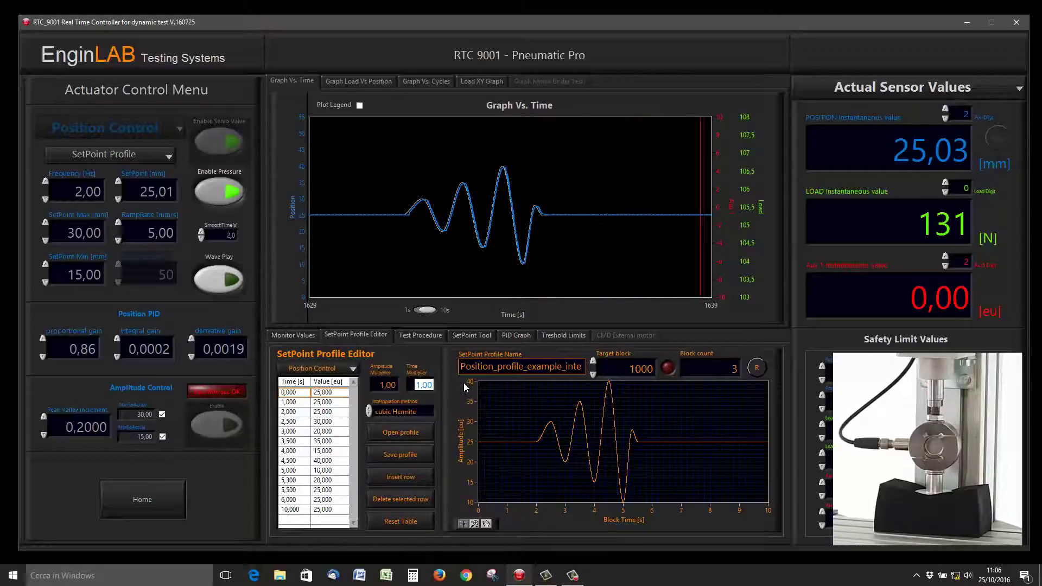
pyautogui.write('0,2')
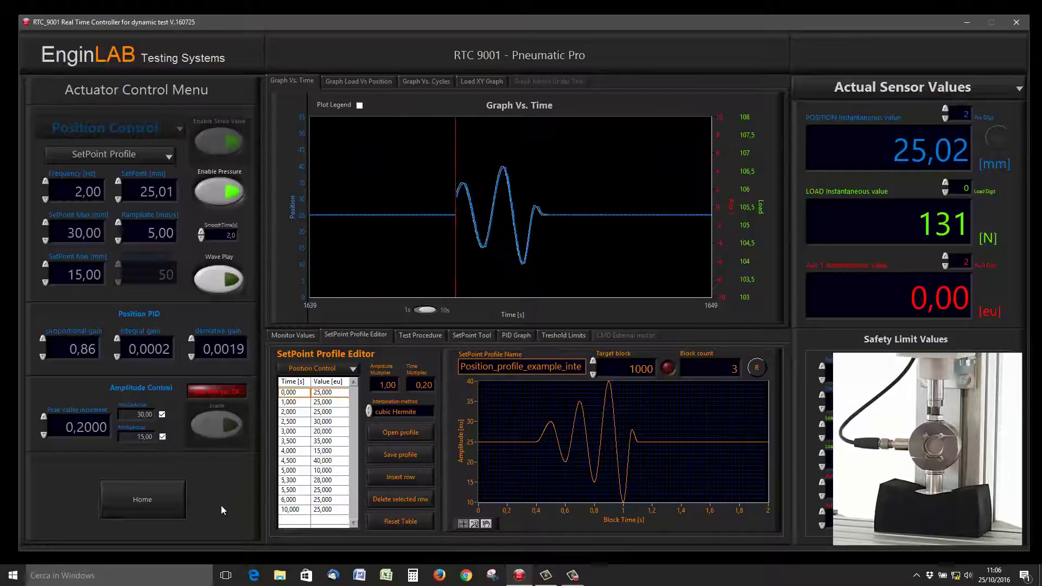
pyautogui.click(226, 281)
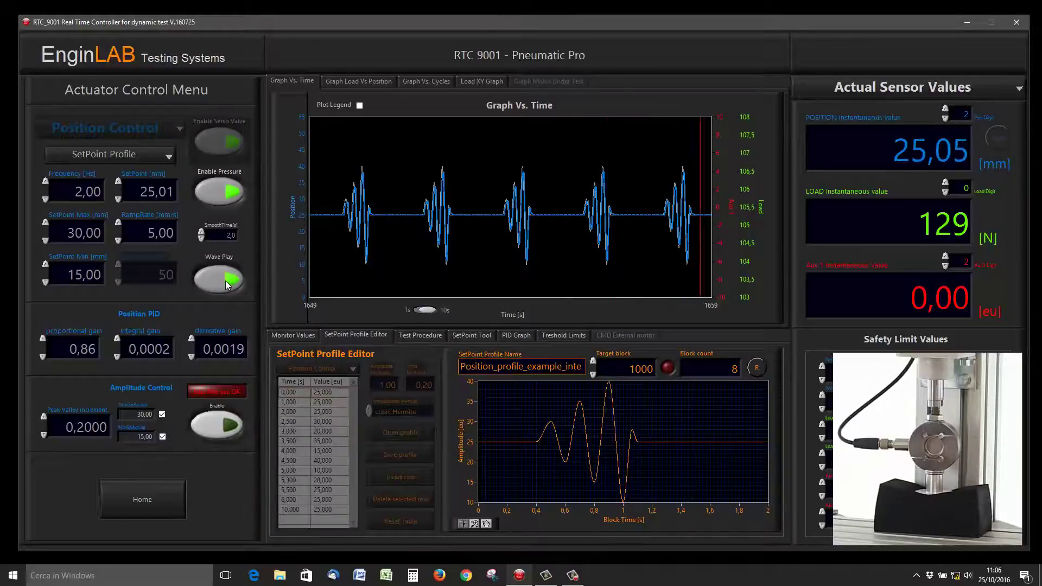
pyautogui.click(757, 369)
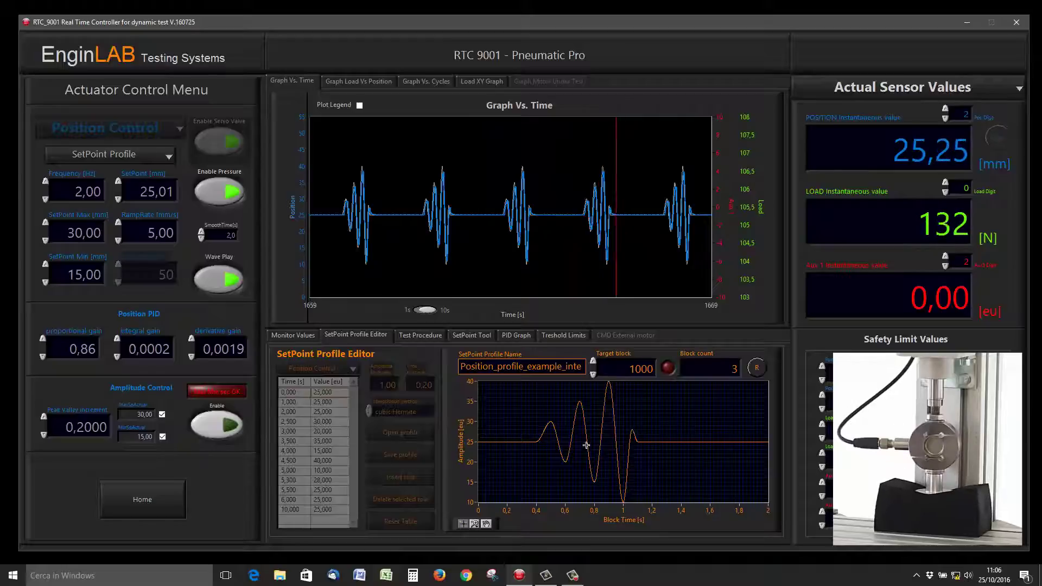
pyautogui.click(228, 289)
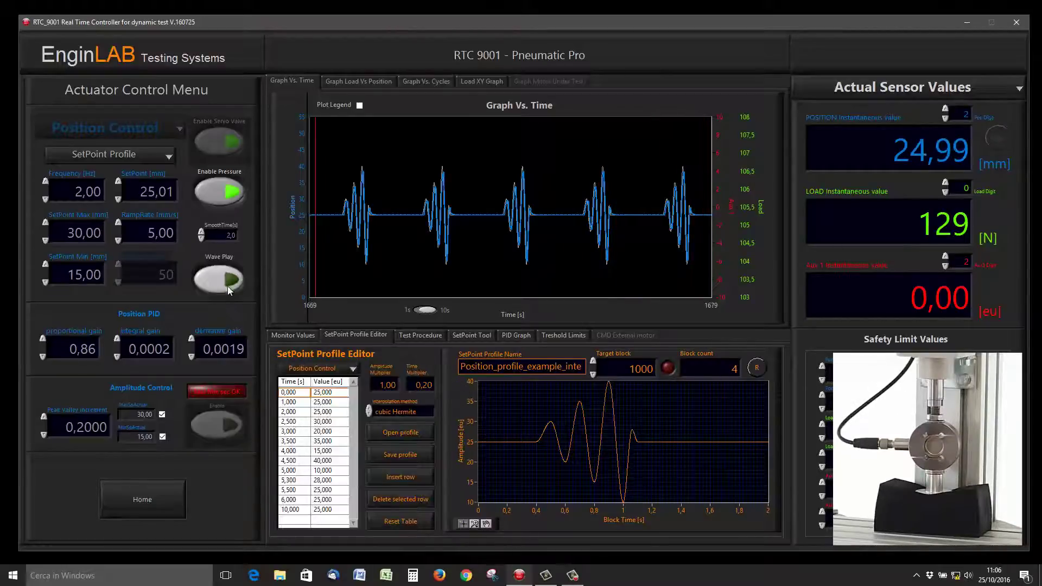
pyautogui.click(141, 153)
# Select Ramp SetPoint and switch the actuator to Load Control on the Monitor Values tab
pyautogui.click(128, 94)
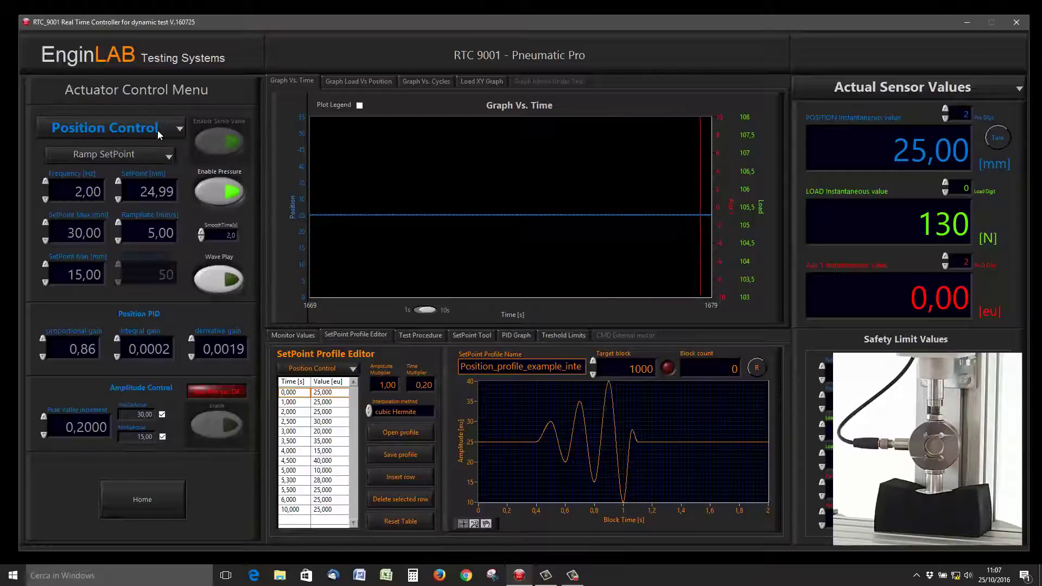
pyautogui.click(302, 335)
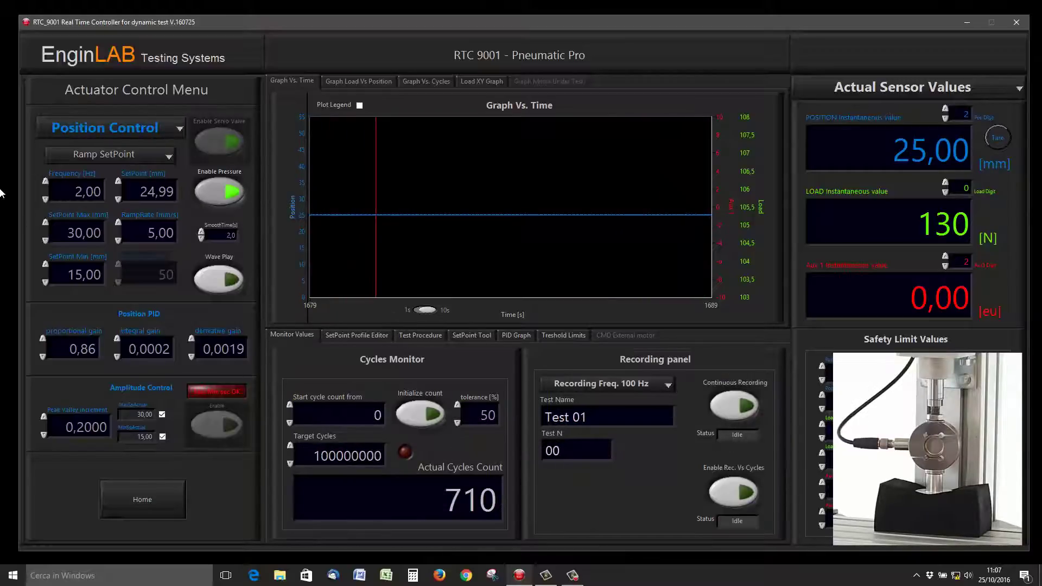
pyautogui.click(126, 127)
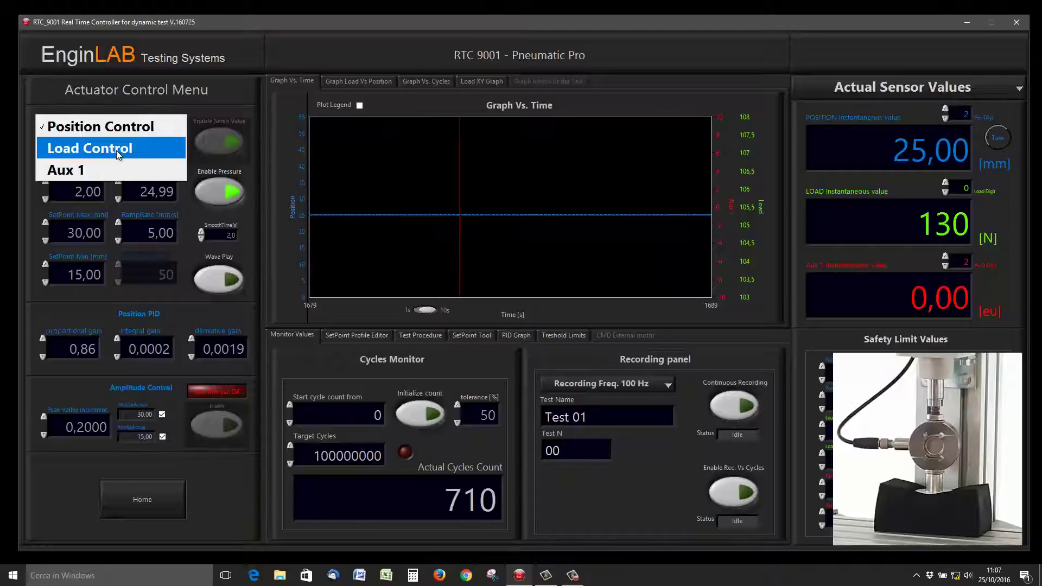
pyautogui.click(116, 150)
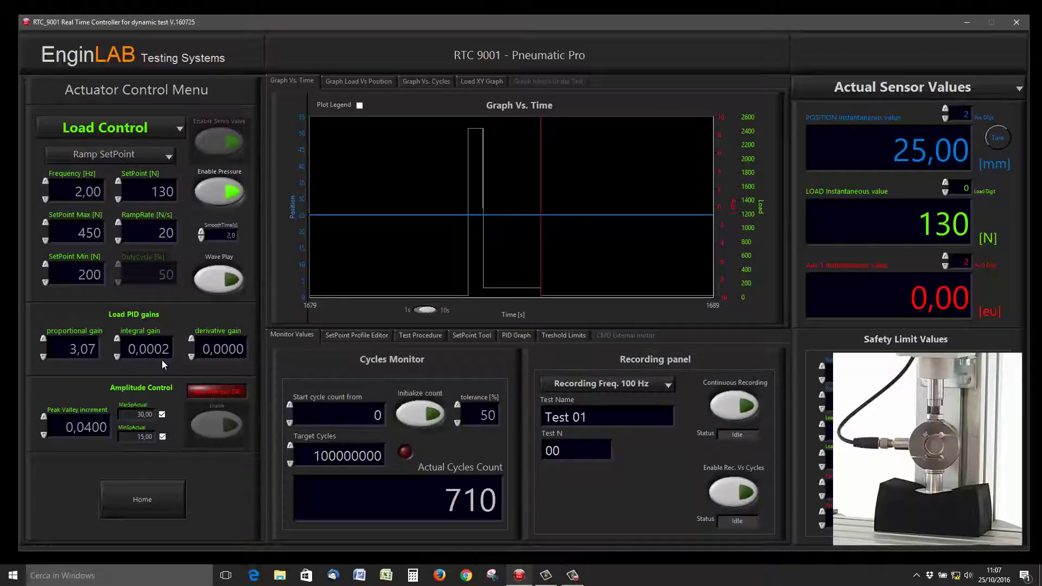
# Replace the 130 N load setpoint with 200 N and select the ramp rate value
pyautogui.doubleClick(148, 192)
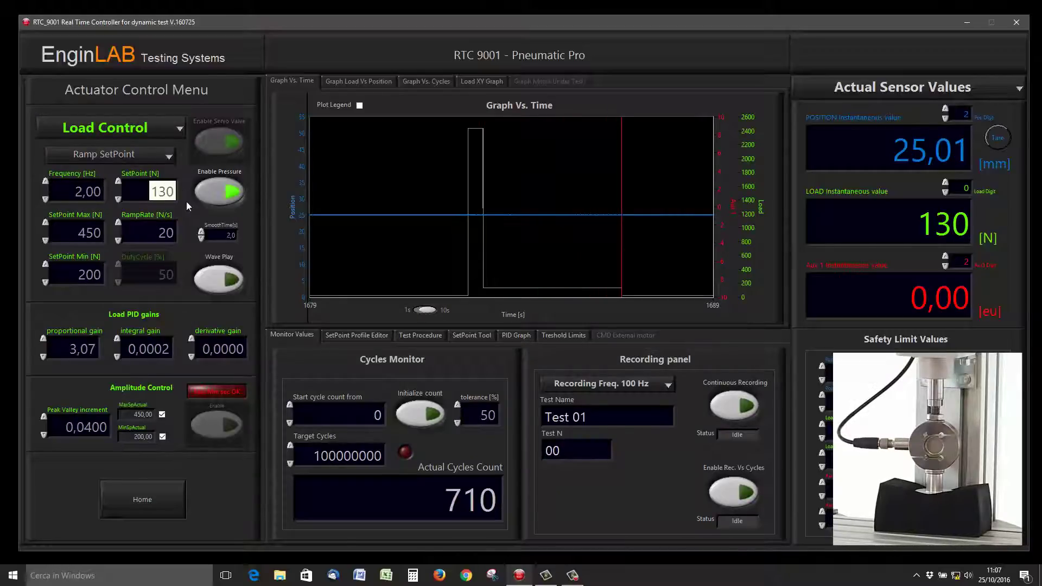
pyautogui.write('200')
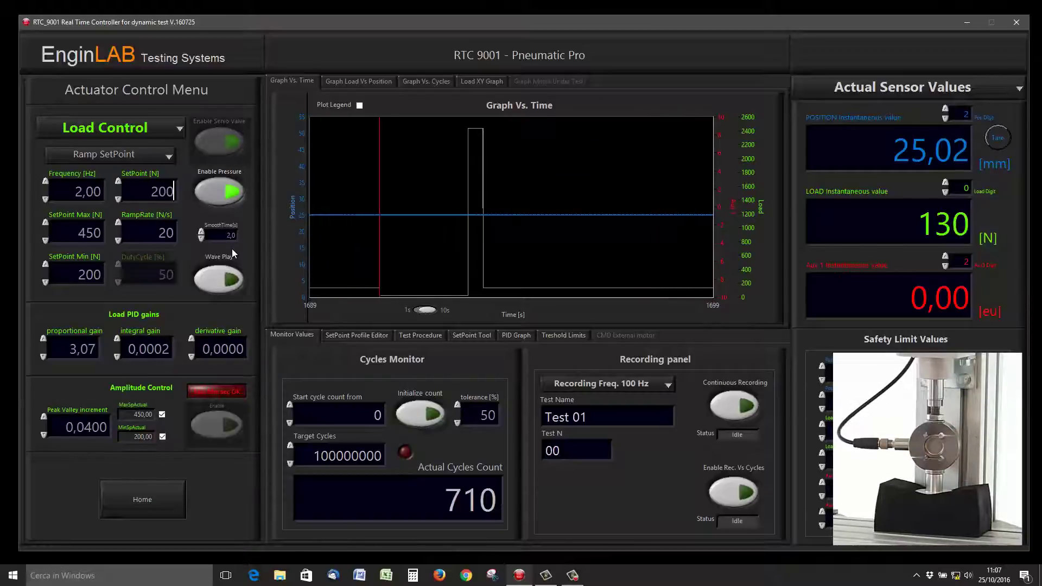
pyautogui.press('Return')
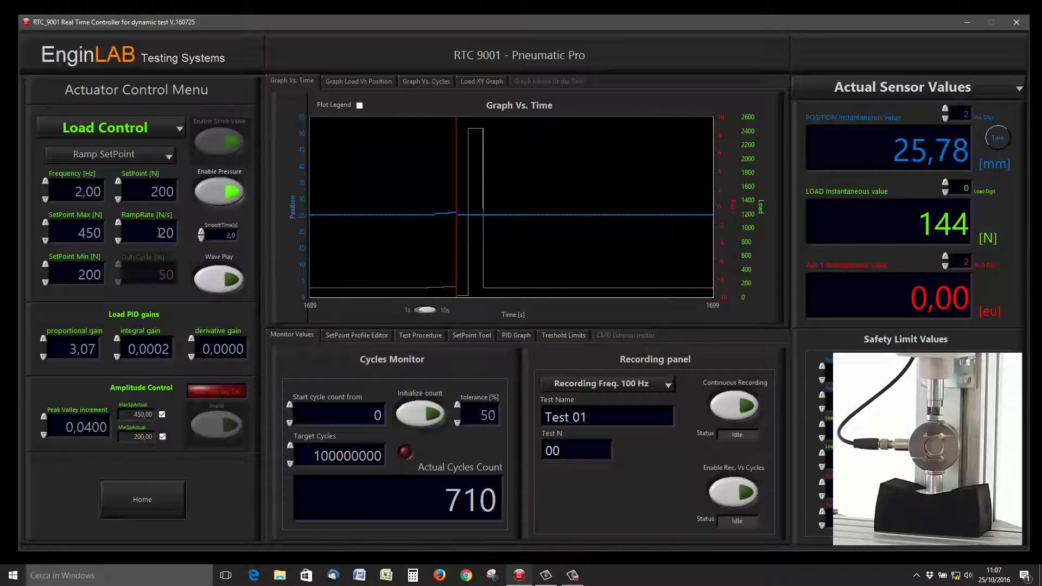
pyautogui.moveTo(158, 233); pyautogui.dragTo(166, 234)
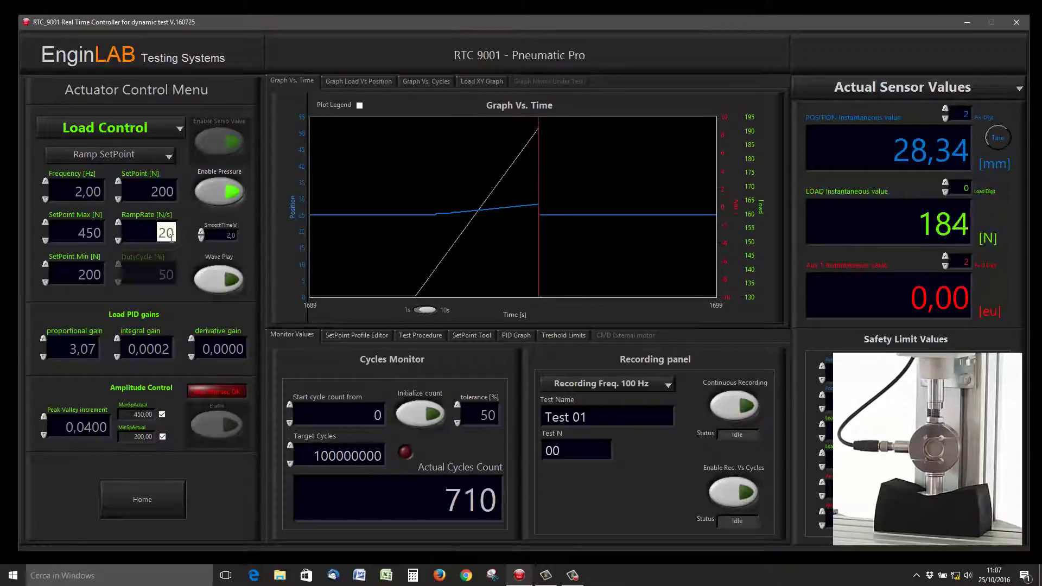
# Place the caret in the ramp rate value, then turn on plotting of the AI1_Load trace
pyautogui.click(166, 234)
pyautogui.click(159, 233)
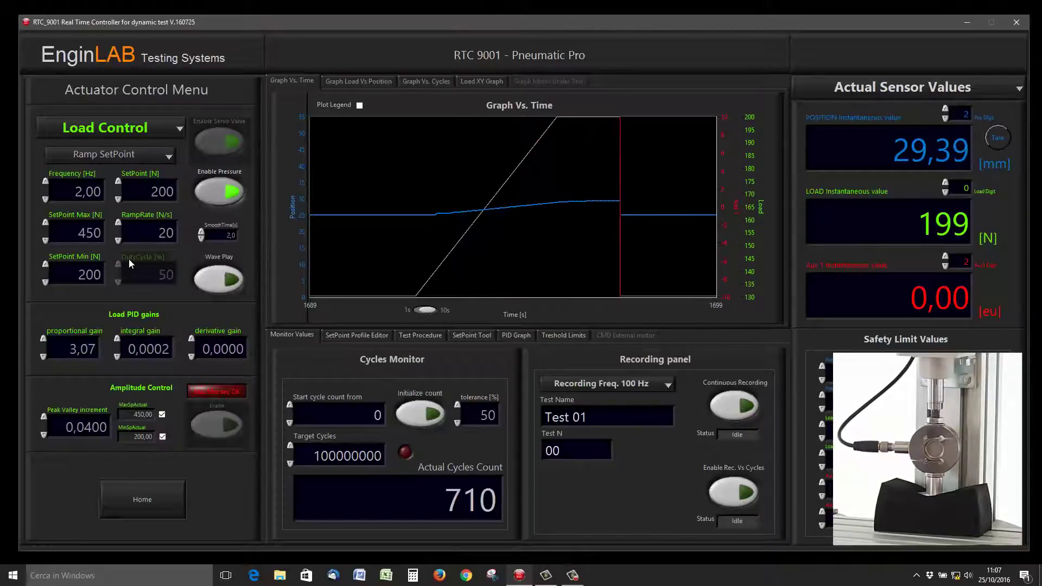
pyautogui.click(359, 106)
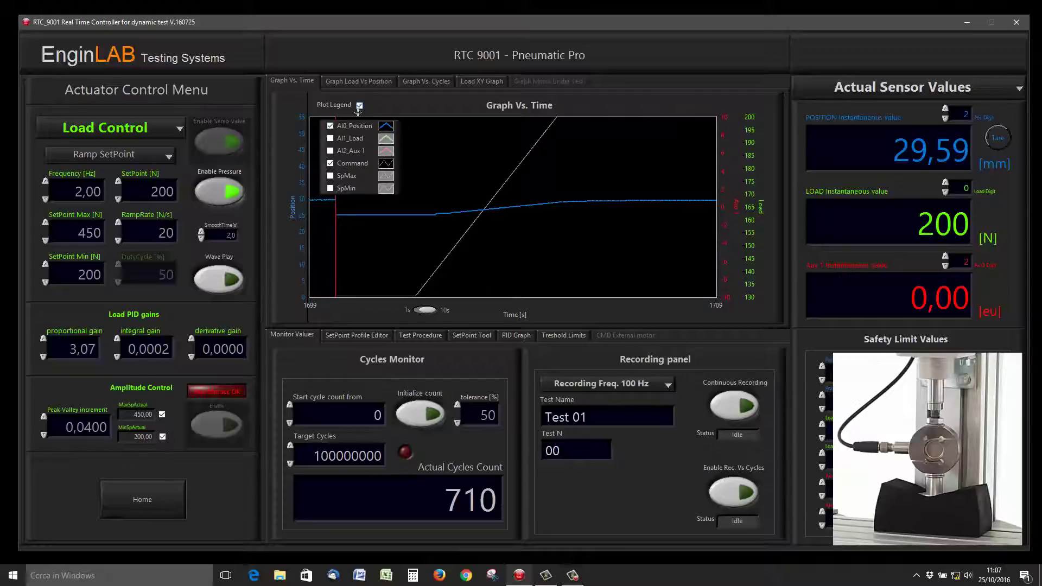
pyautogui.click(331, 138)
pyautogui.click(359, 105)
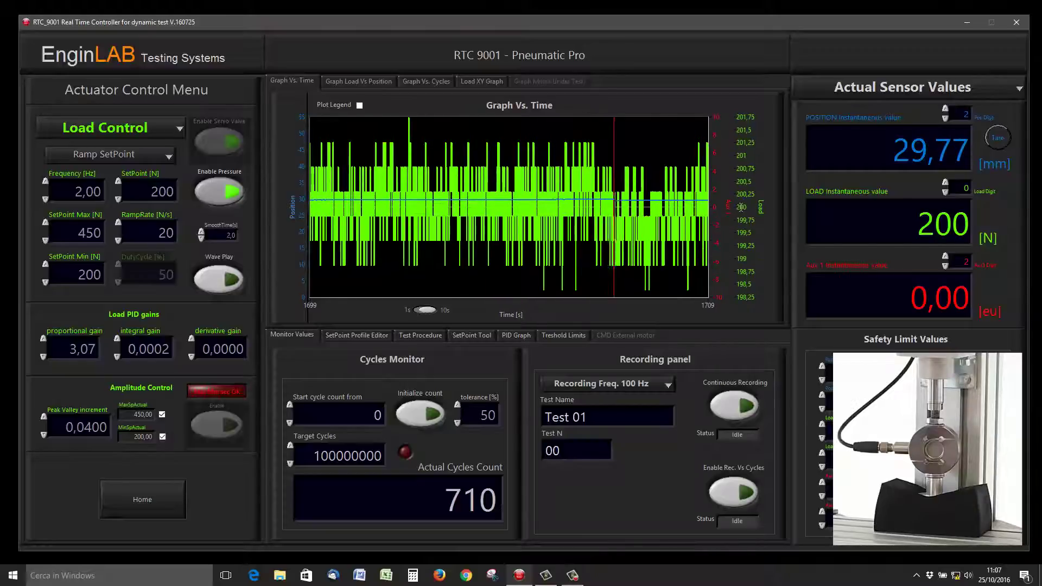
# Plot the SpMax and SpMin setpoint lines, then remove them from the graph again
pyautogui.click(359, 105)
pyautogui.click(330, 176)
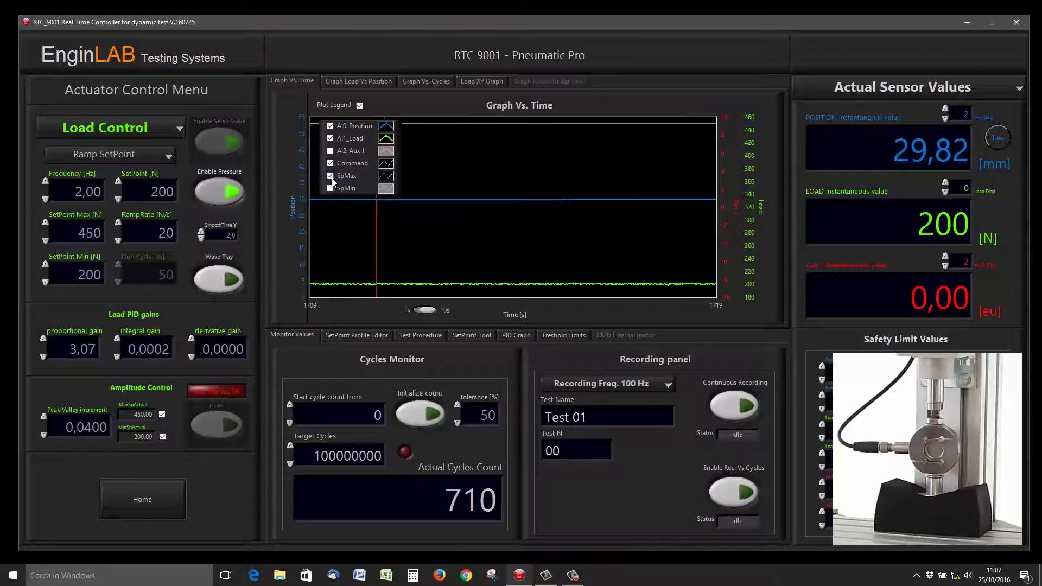
pyautogui.click(330, 188)
pyautogui.click(359, 105)
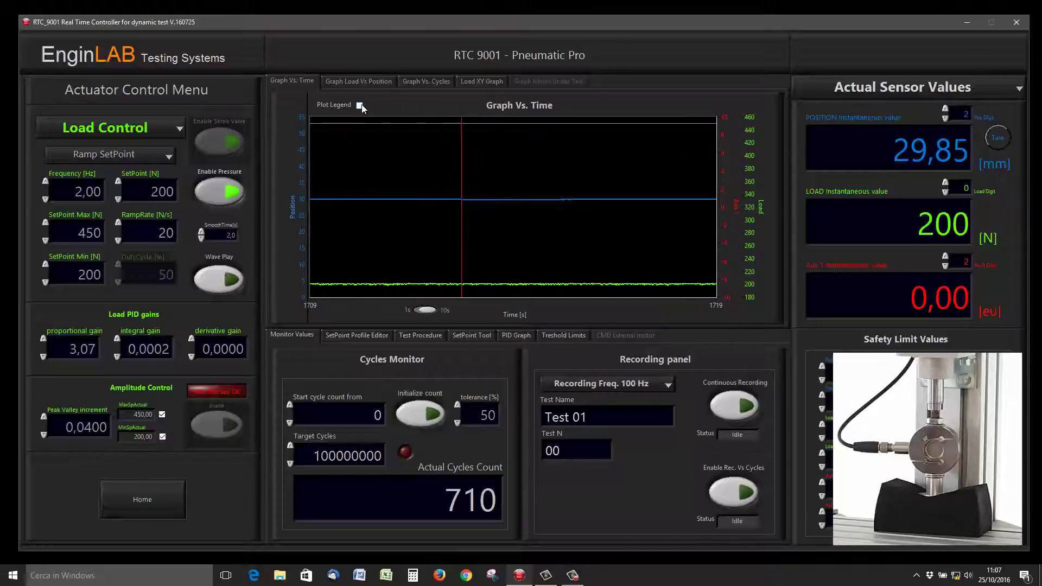
pyautogui.click(80, 231)
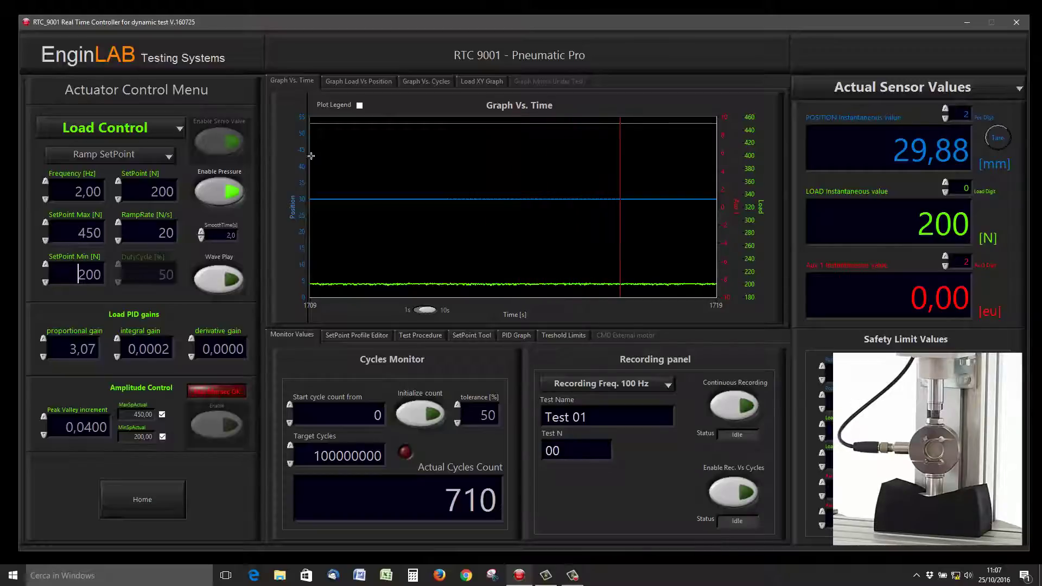
pyautogui.click(359, 105)
pyautogui.click(330, 176)
pyautogui.click(330, 189)
# Turn off AutoScale Y and fix the load axis range from 0 to 700
pyautogui.rightClick(751, 190)
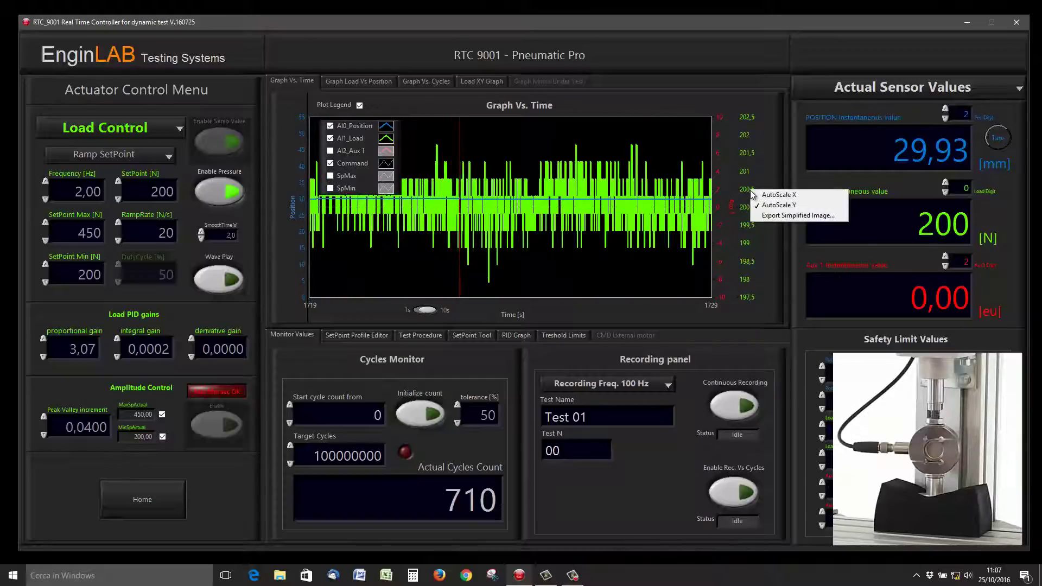
pyautogui.click(778, 205)
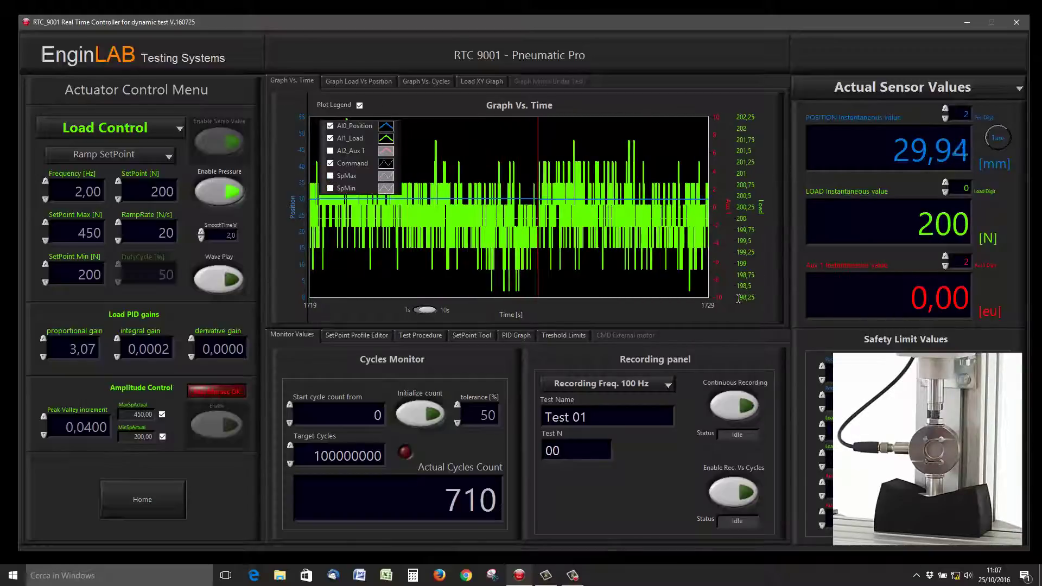
pyautogui.doubleClick(742, 297)
pyautogui.write('0')
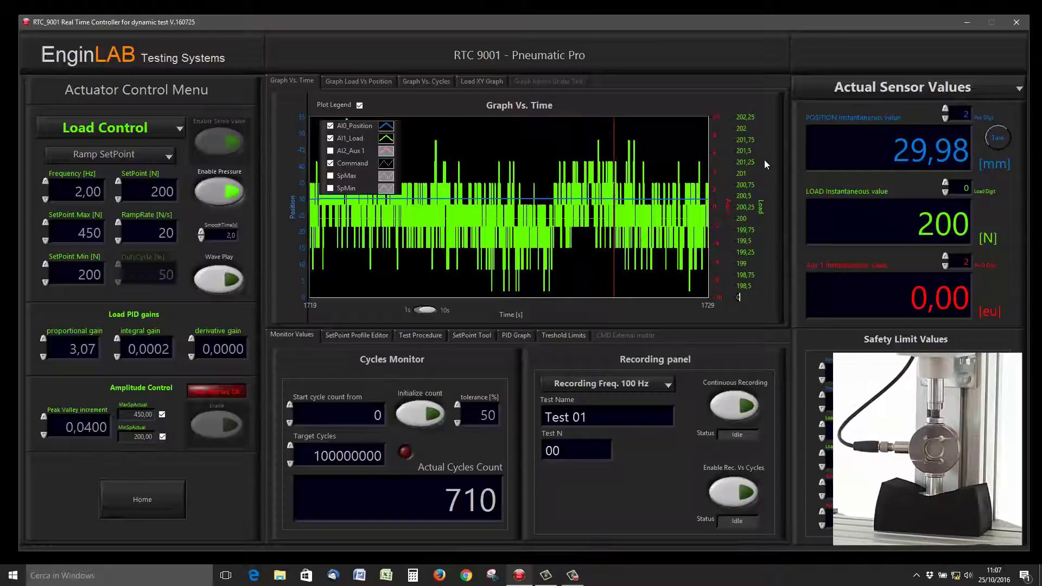
pyautogui.press('Return')
pyautogui.doubleClick(744, 117)
pyautogui.write('700')
pyautogui.press('Return')
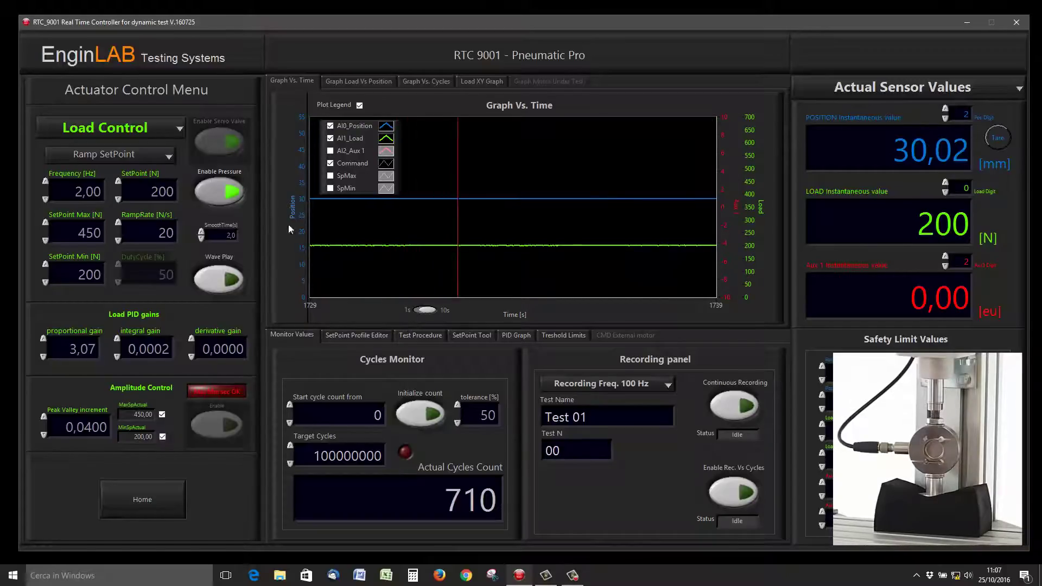
# Apply a 265 N load setpoint and change the ramp rate to 100 N/s
pyautogui.click(359, 105)
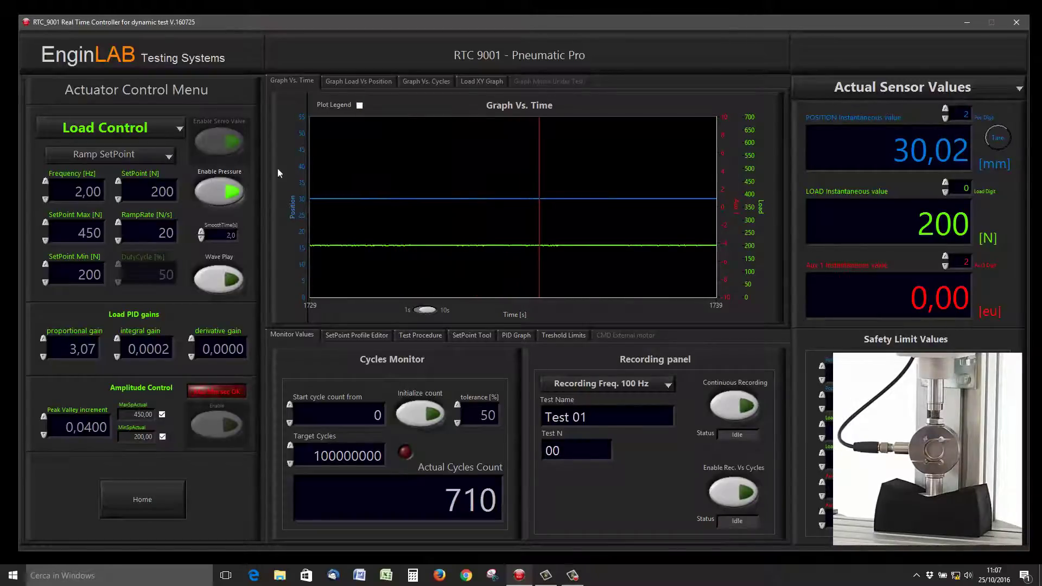
pyautogui.doubleClick(154, 193)
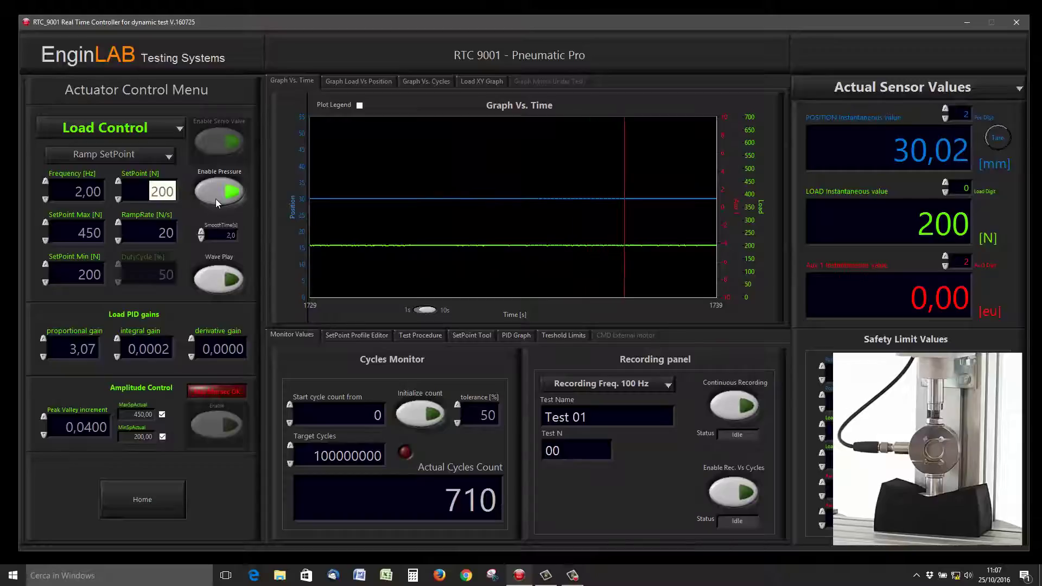
pyautogui.write('2')
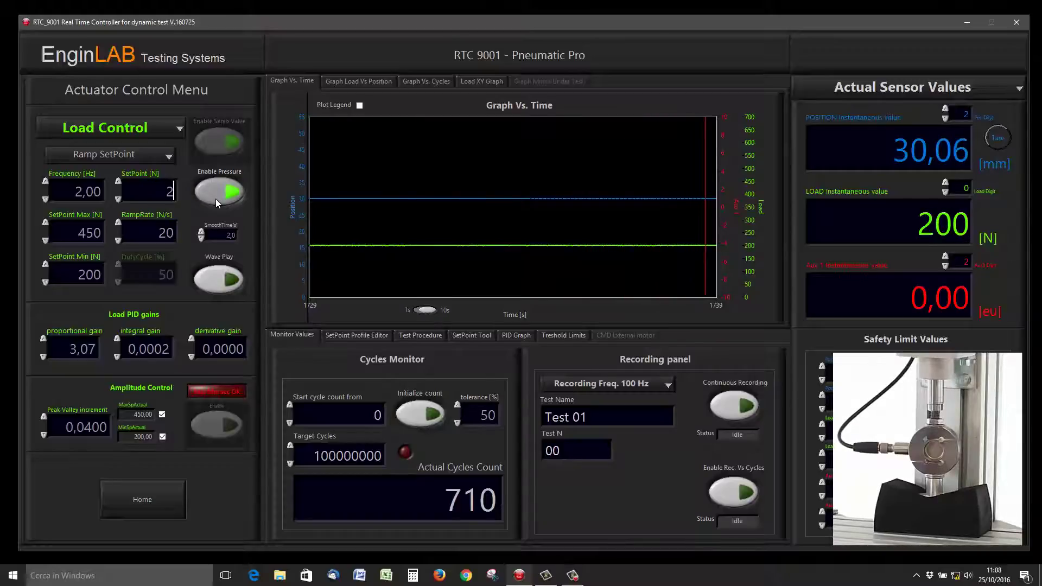
pyautogui.write('65')
pyautogui.press('Return')
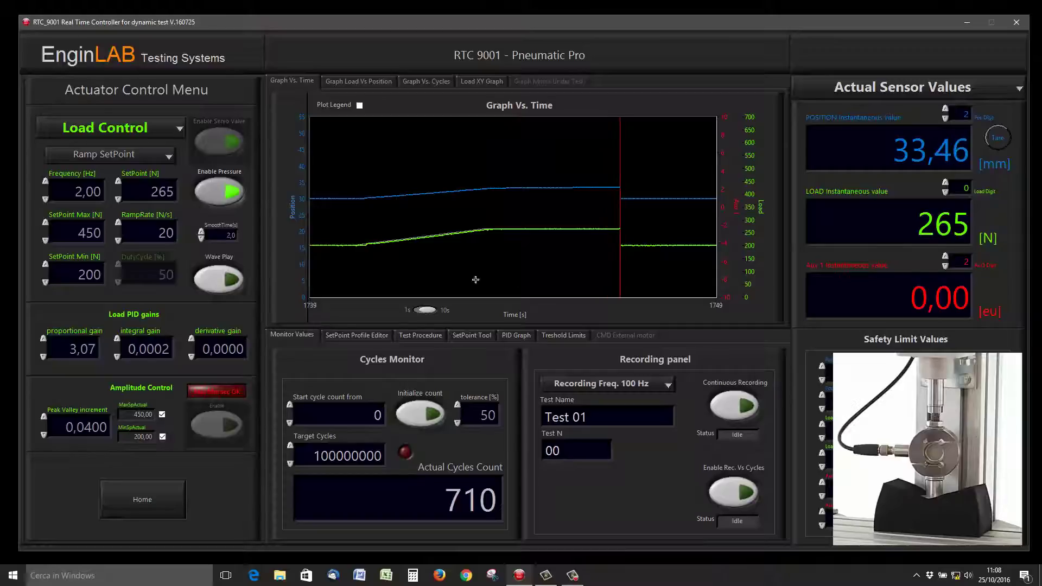
pyautogui.doubleClick(151, 236)
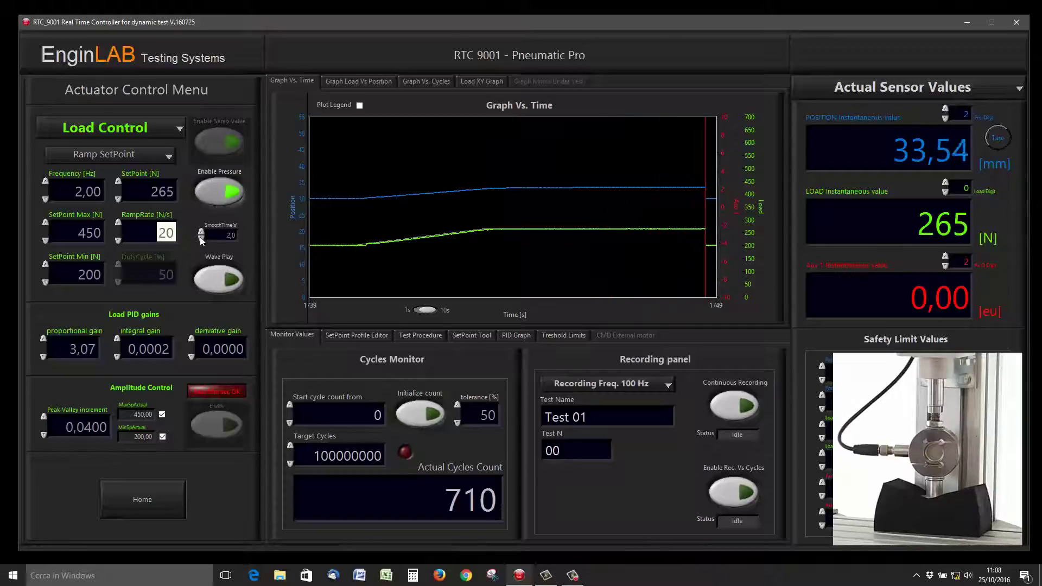
pyautogui.write('100')
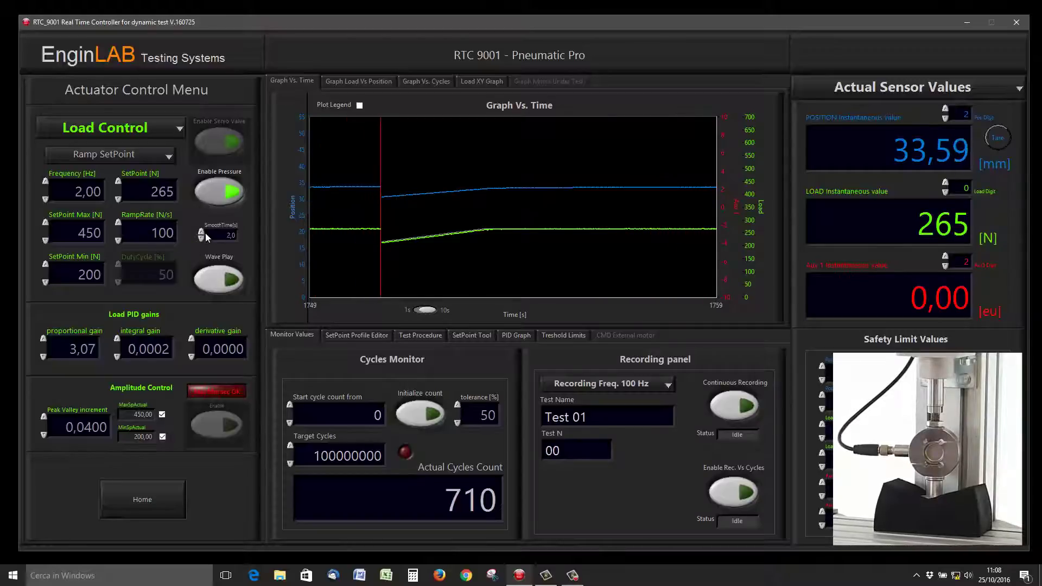
# Ramp the load setpoint to 300 N, then down to 100 N
pyautogui.doubleClick(160, 196)
pyautogui.write('300')
pyautogui.press('Return')
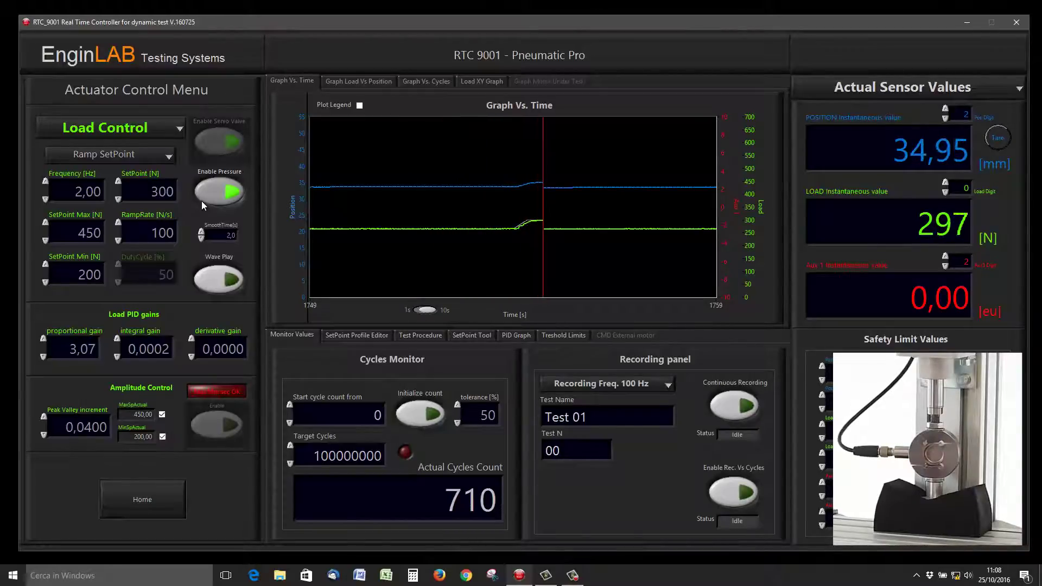
pyautogui.doubleClick(158, 193)
pyautogui.write('100')
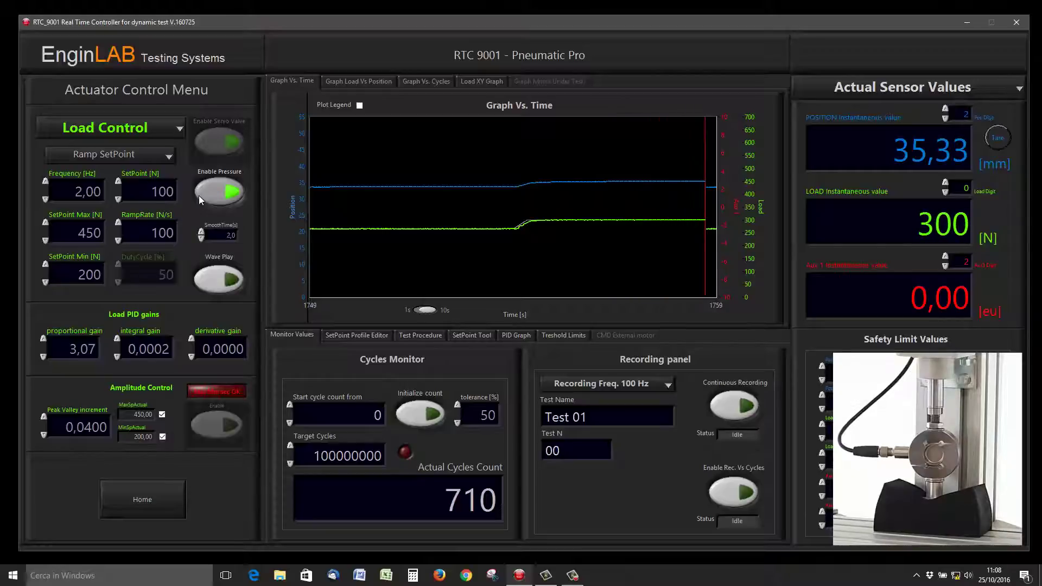
pyautogui.press('Return')
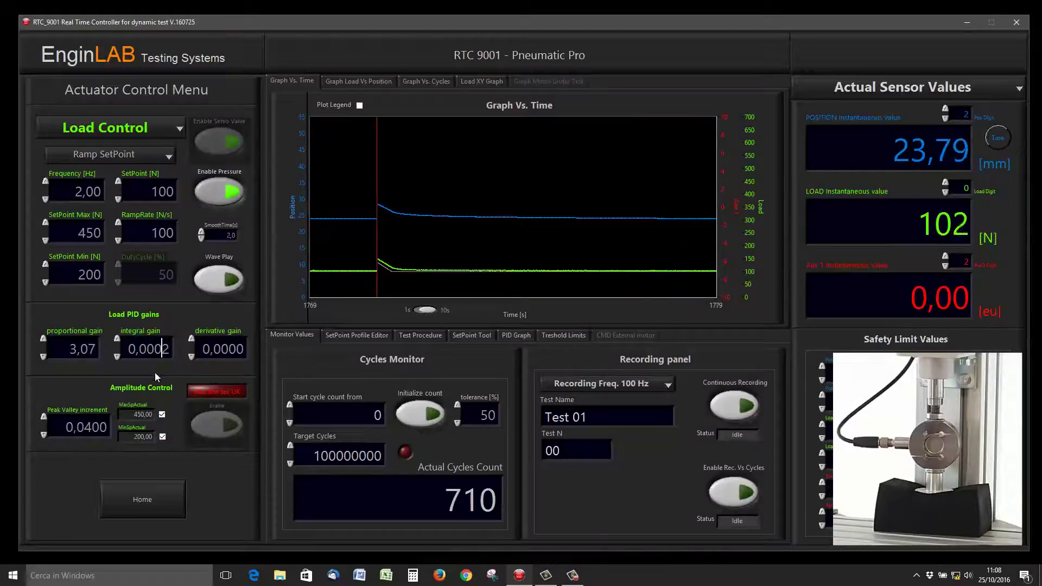
# Apply a 400 N load setpoint and change the ramp rate to 500 N/s
pyautogui.press('Tab')
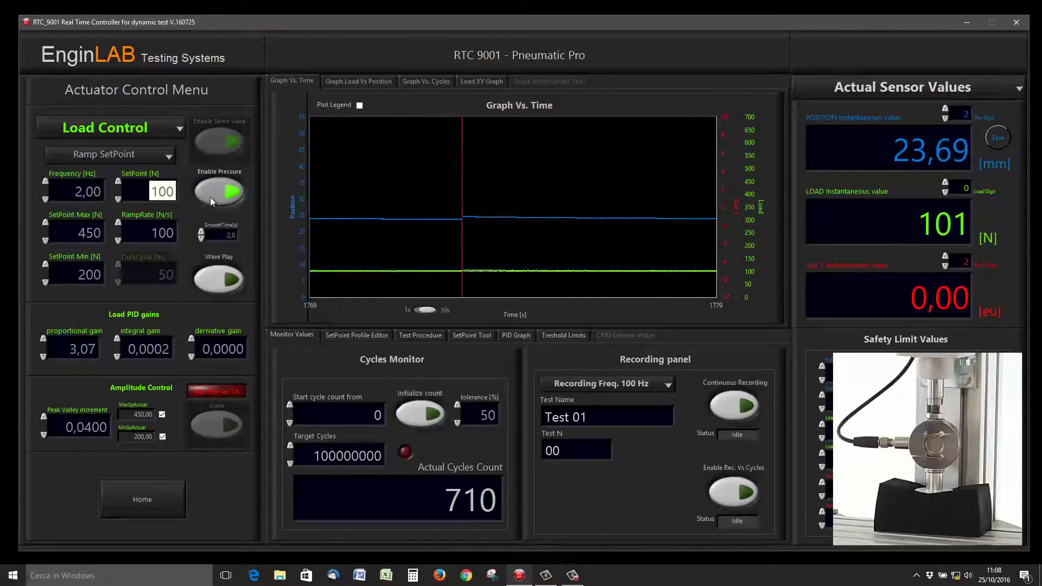
pyautogui.write('400')
pyautogui.press('Return')
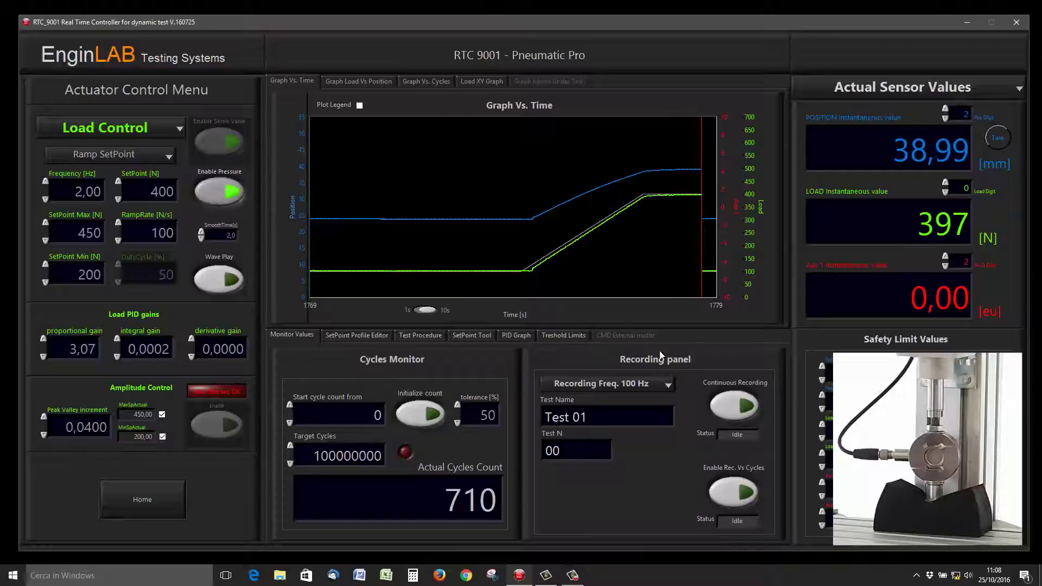
pyautogui.doubleClick(145, 233)
pyautogui.write('500')
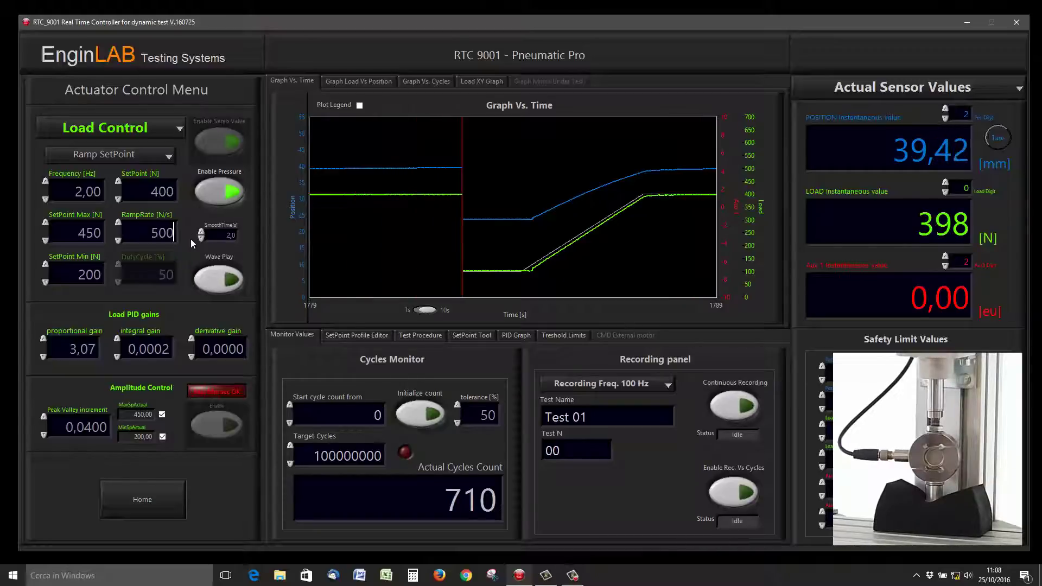
# Ramp the load setpoint back up to 400 N, then down to 10 N
pyautogui.doubleClick(149, 194)
pyautogui.write('10')
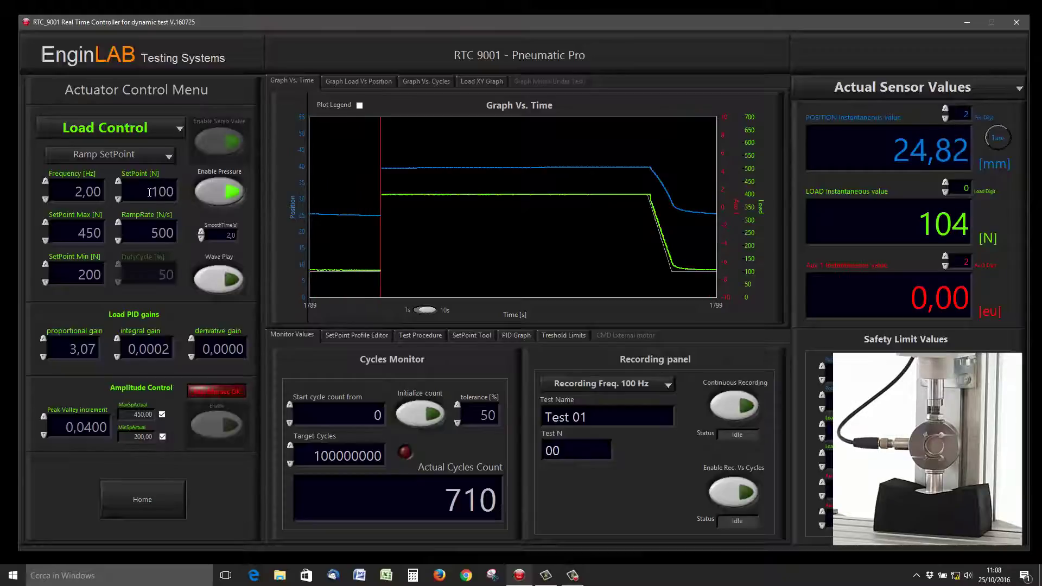
pyautogui.doubleClick(175, 194)
pyautogui.write('400')
pyautogui.press('Return')
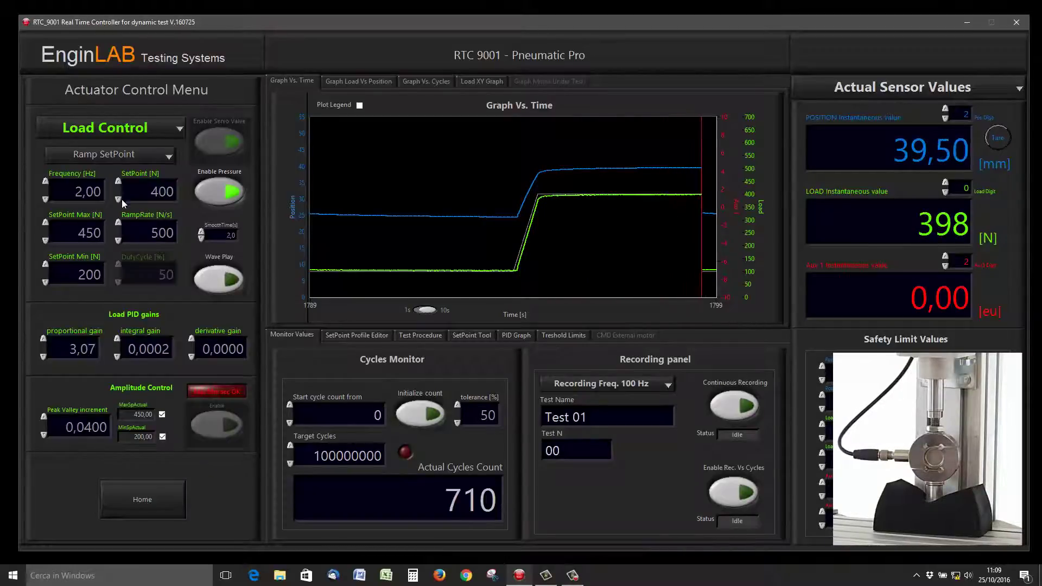
pyautogui.moveTo(144, 190); pyautogui.dragTo(165, 195)
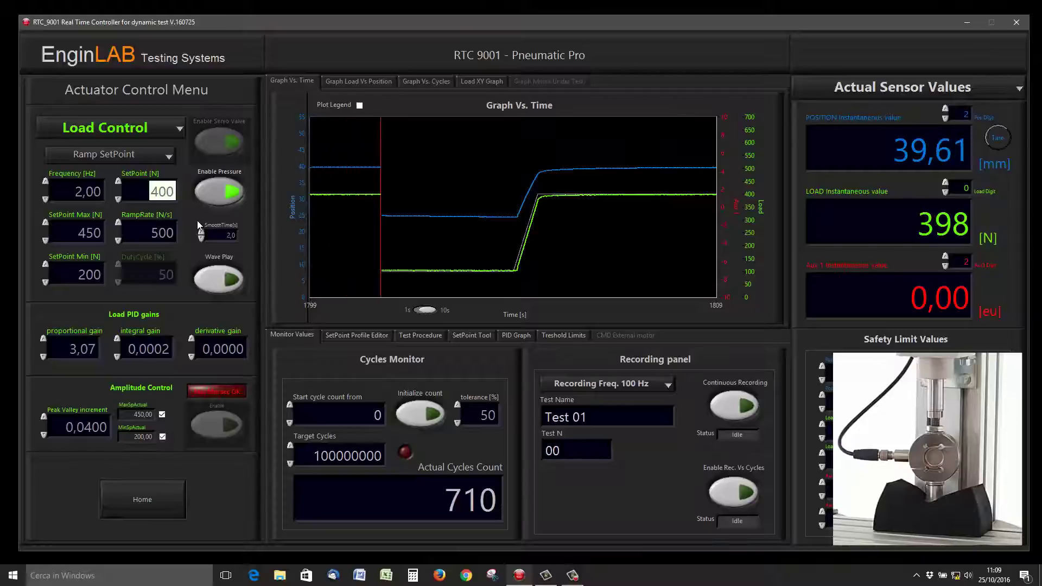
pyautogui.write('1')
pyautogui.press('Return')
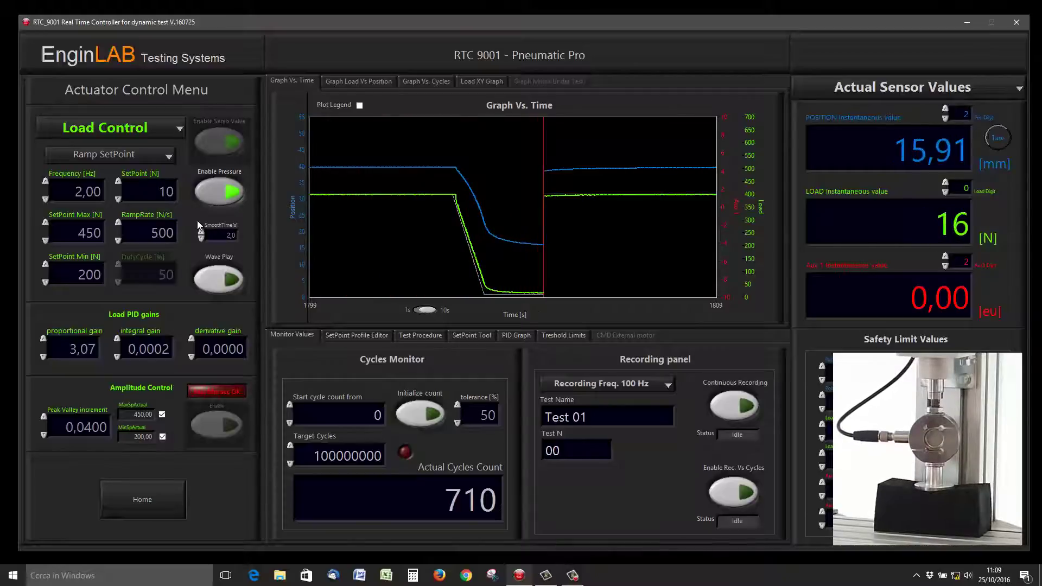
# Switch to Position Control with a 25 mm setpoint, then disable the pneumatic pressure
pyautogui.click(146, 126)
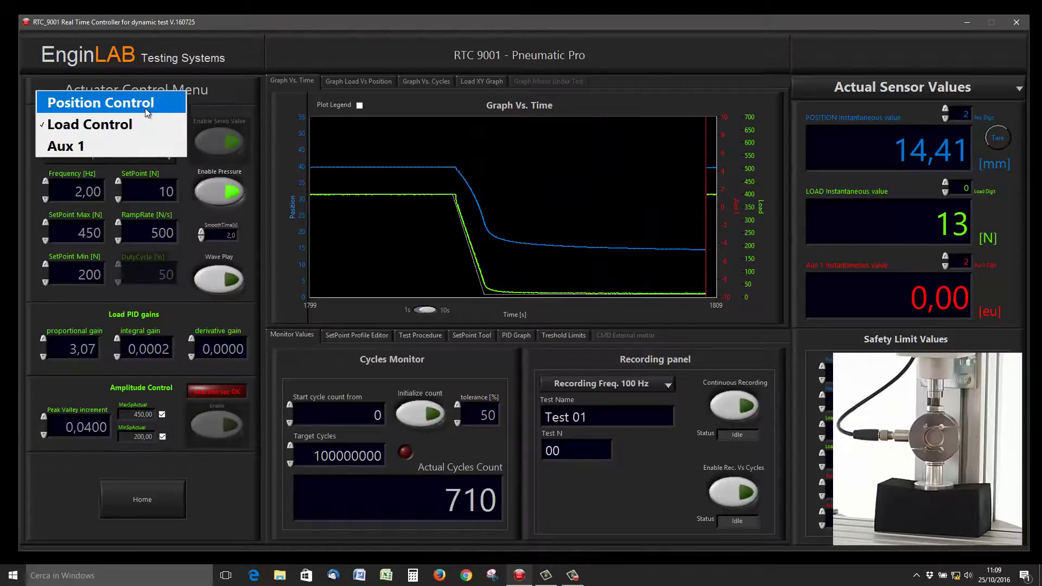
pyautogui.click(144, 109)
pyautogui.click(146, 190)
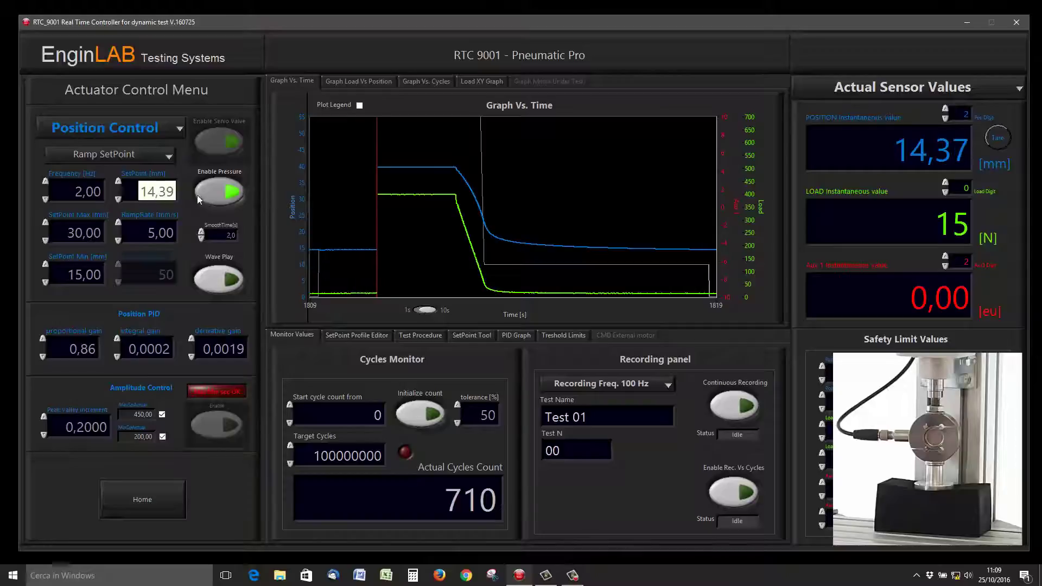
pyautogui.write('25')
pyautogui.press('Return')
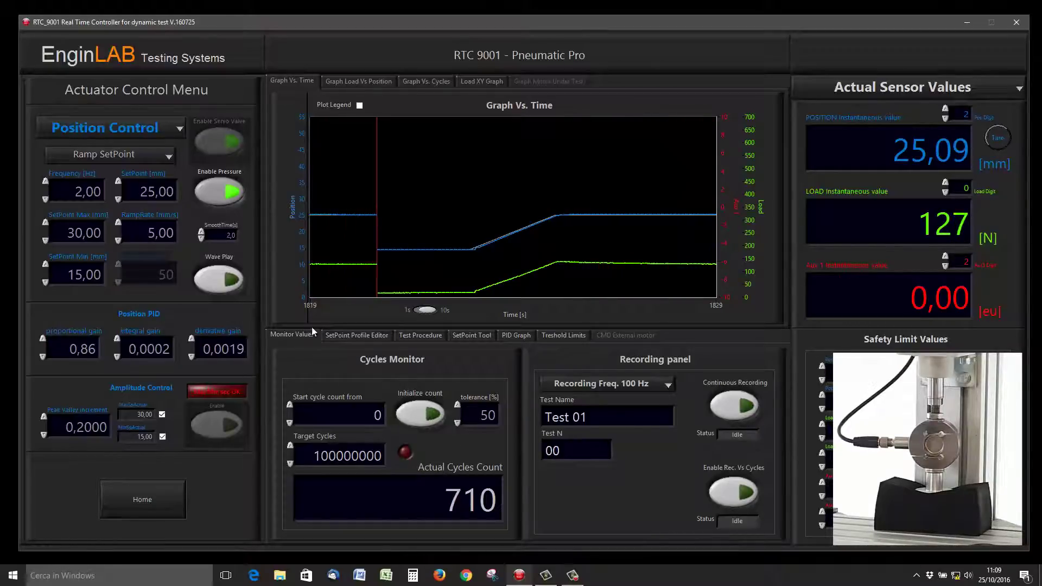
pyautogui.click(230, 190)
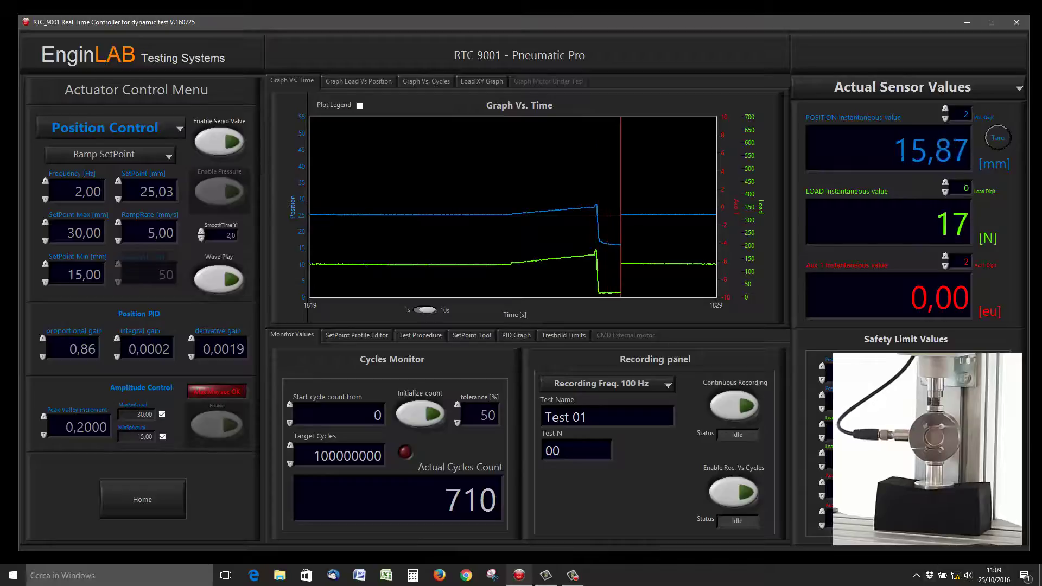